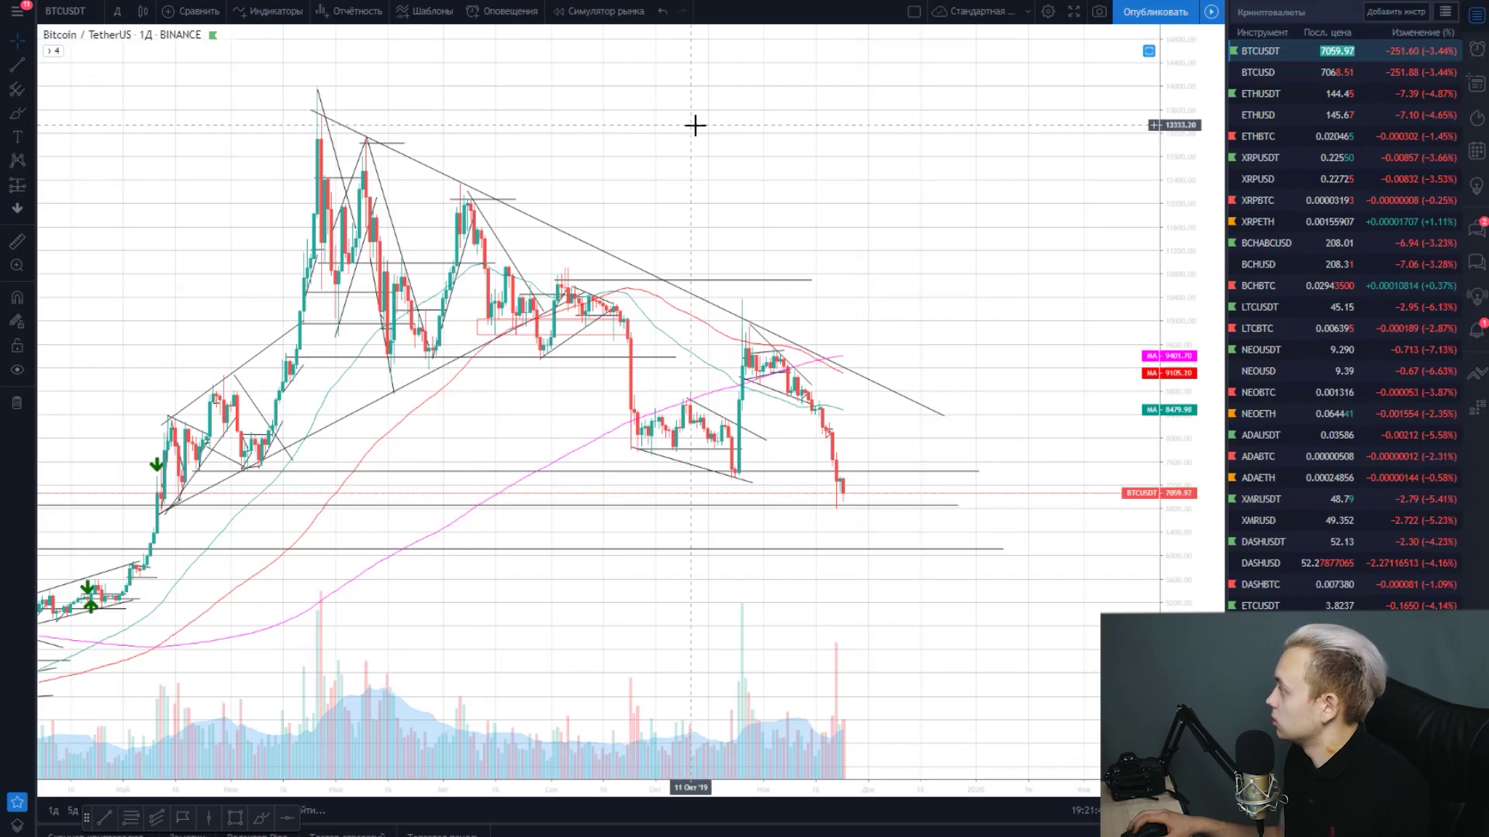
Step: Switch the watchlist to Фондовая биржа and view the USDRUB, YNDX and SBERP charts
click(1445, 12)
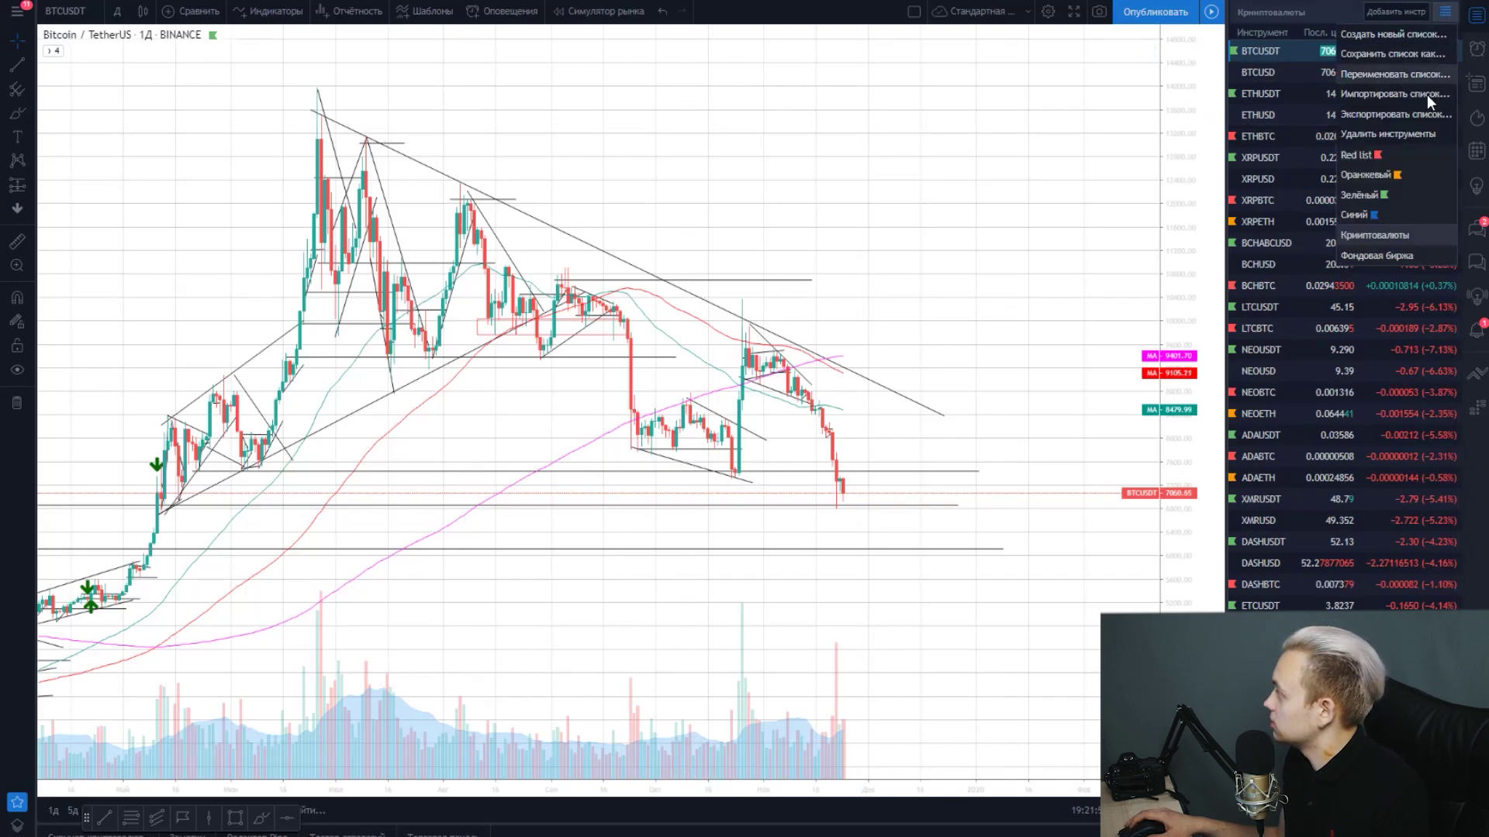
click(1376, 263)
click(1324, 55)
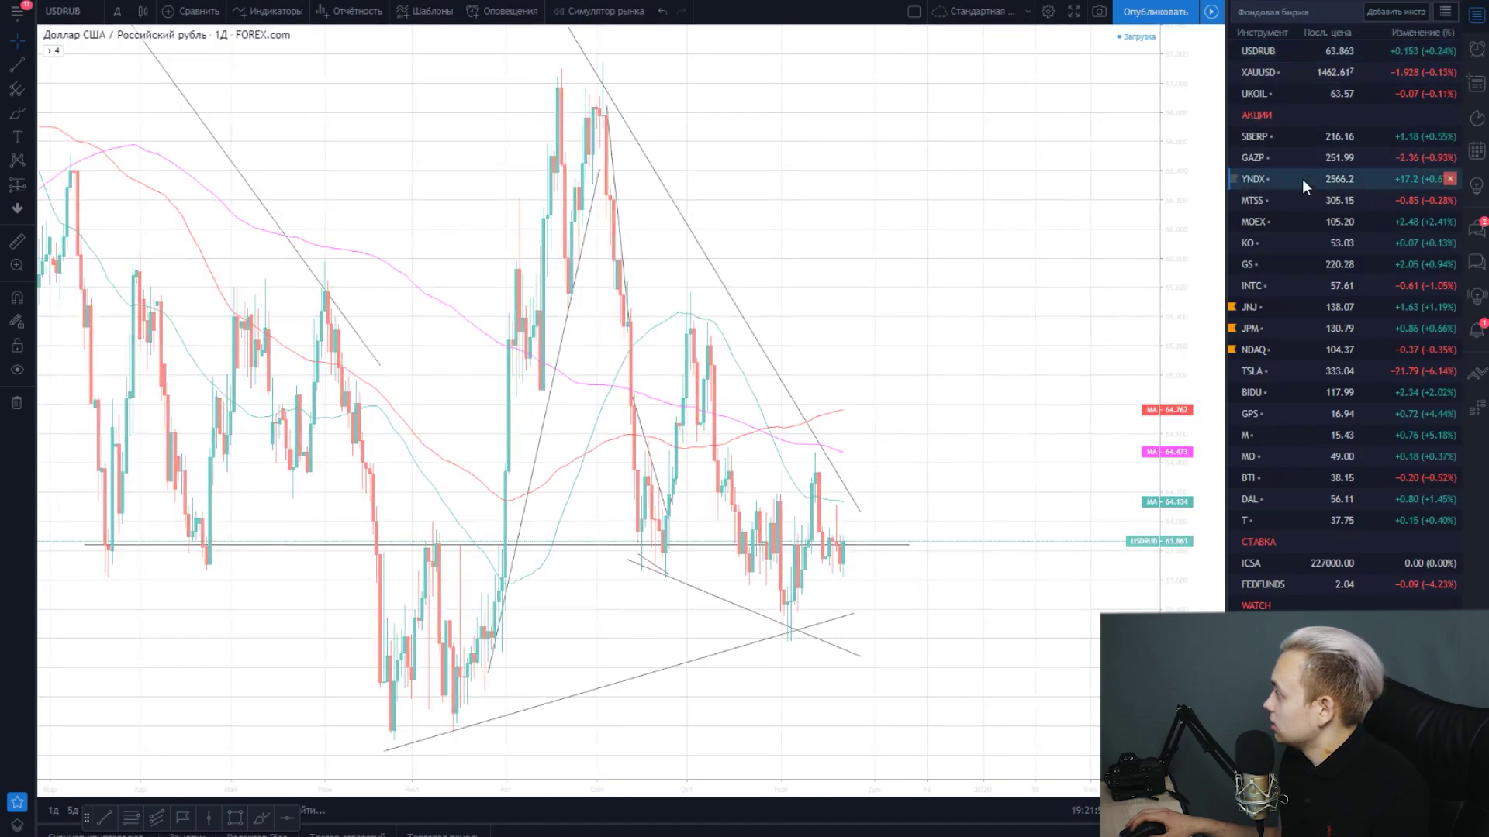
click(1301, 179)
click(1291, 138)
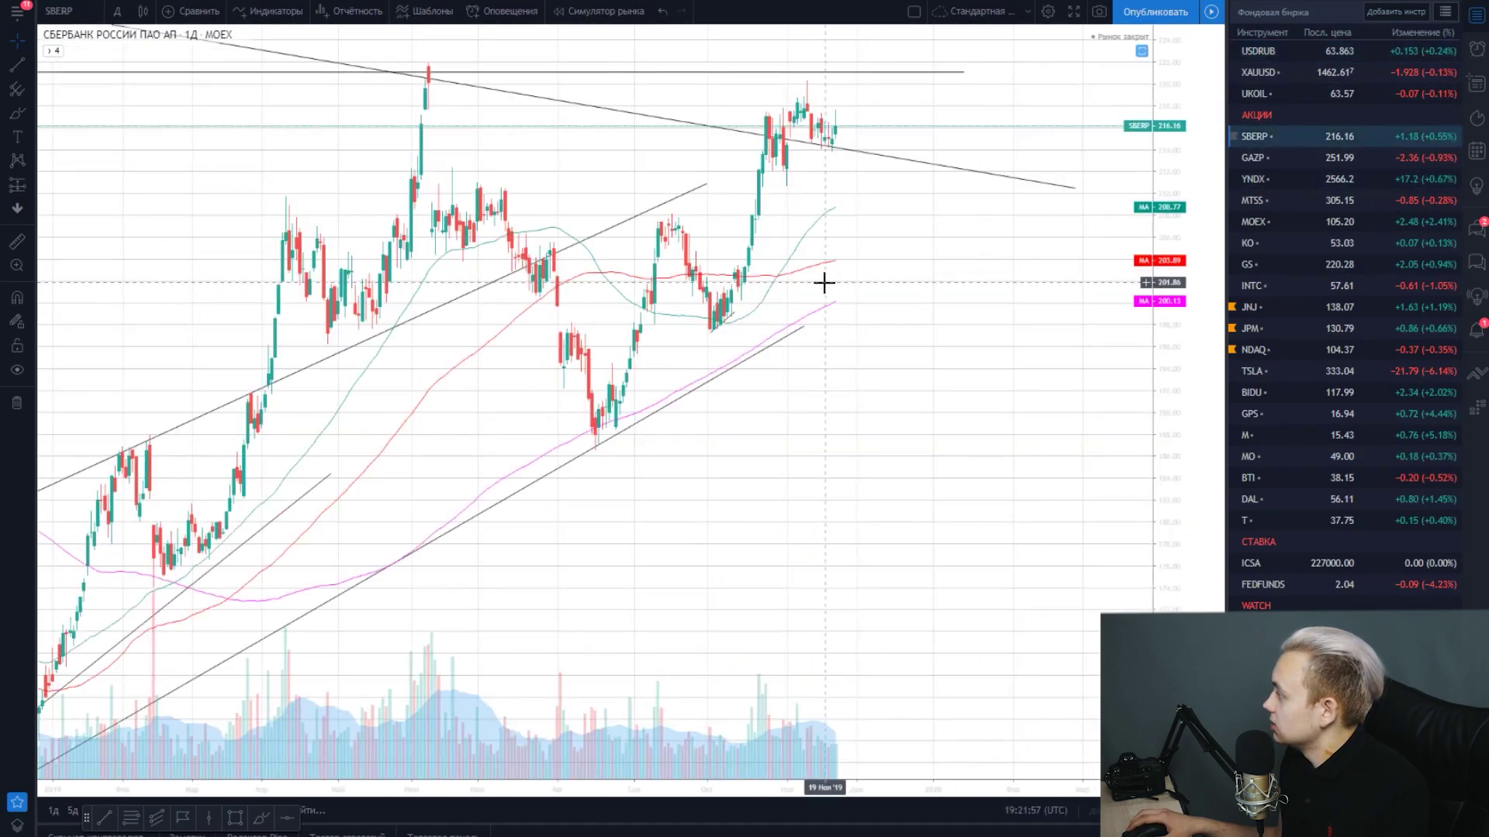
scroll(824, 283, down, 4)
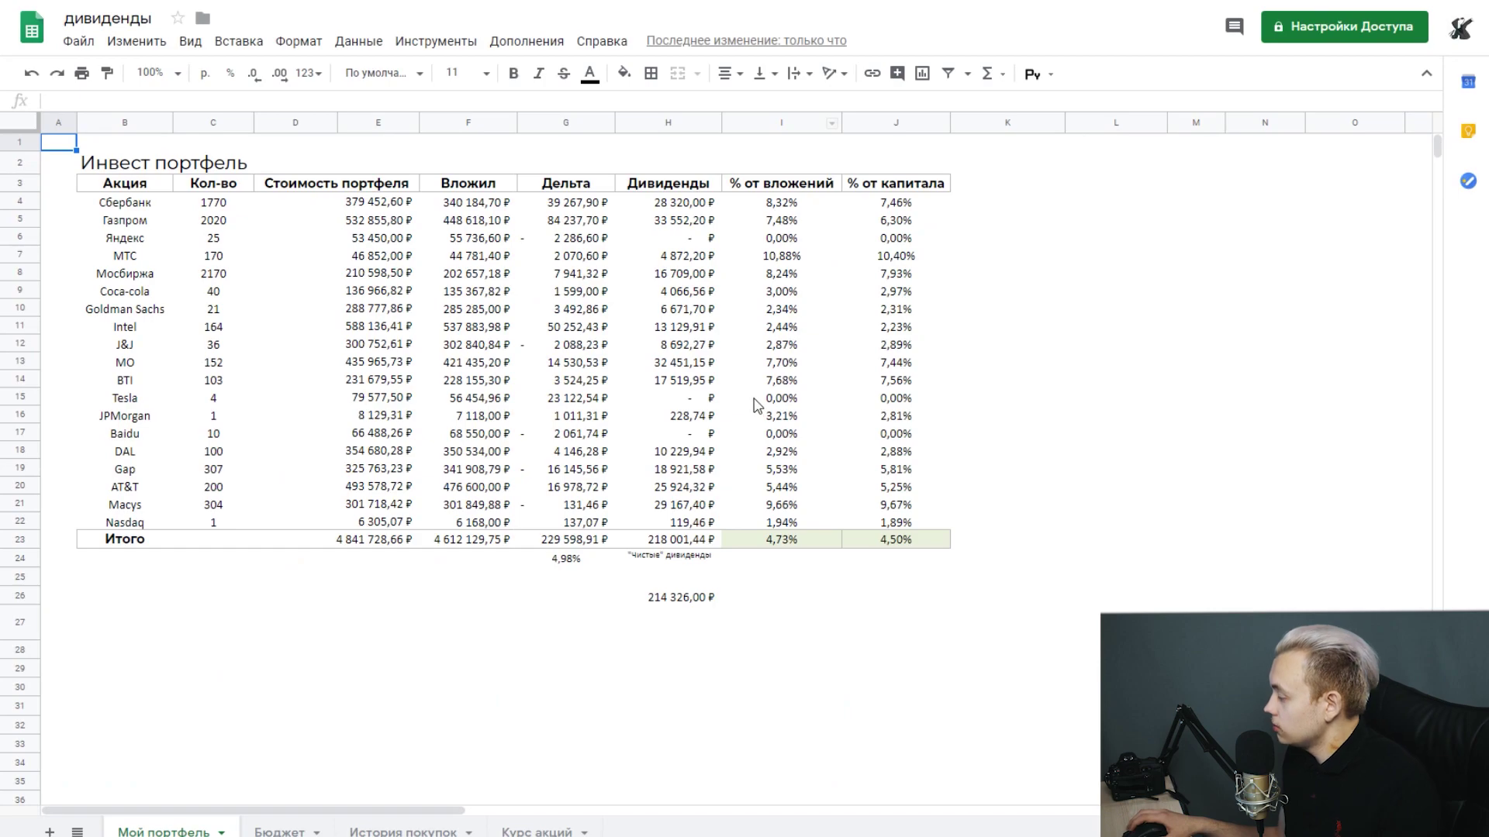
Step: In the дивиденды spreadsheet in Google Sheets, remove /100*87 from the dividend total formula in H23 and undo that change
click(1107, 436)
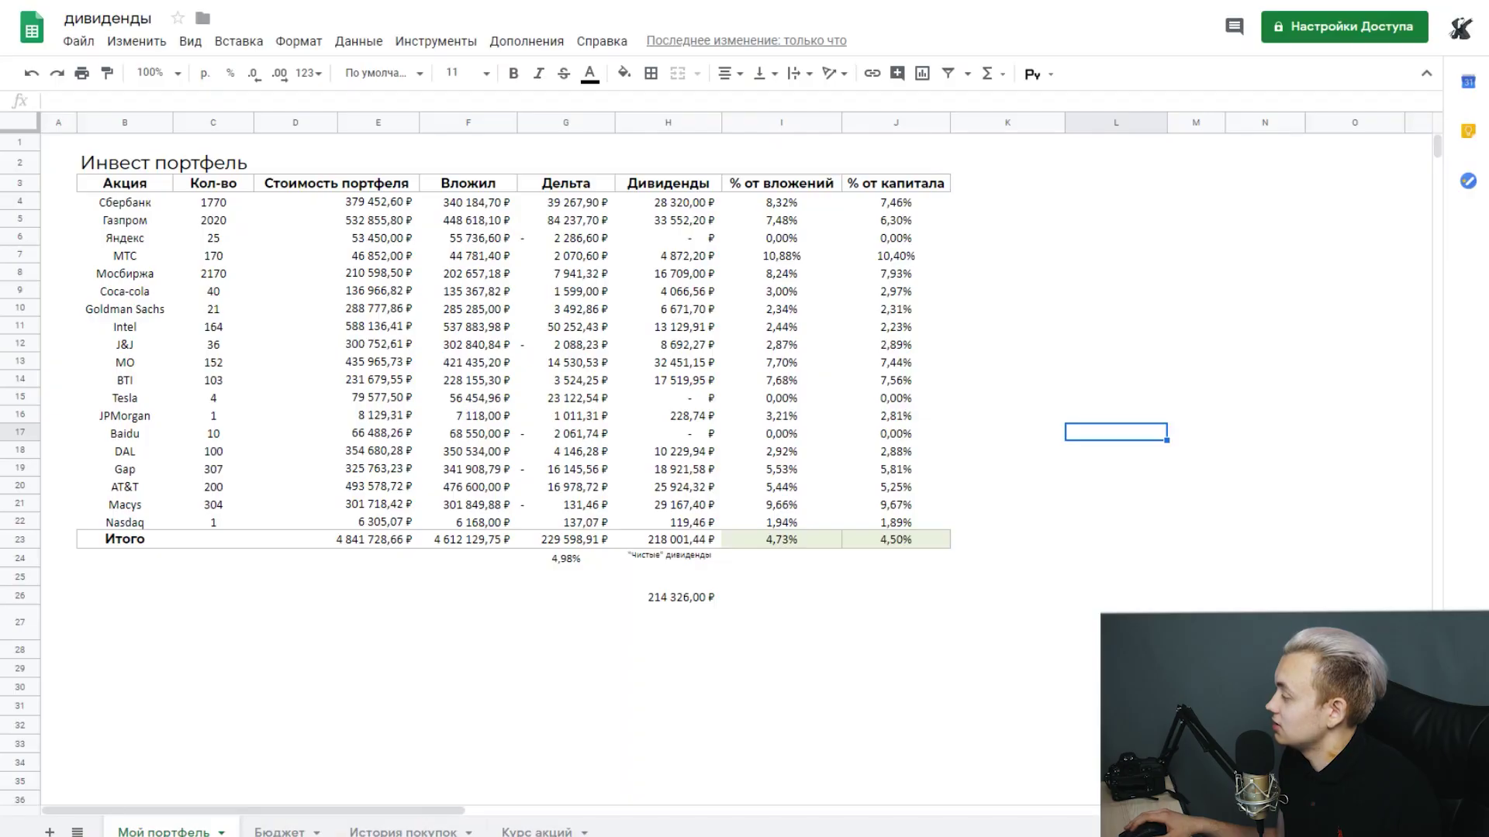
click(678, 543)
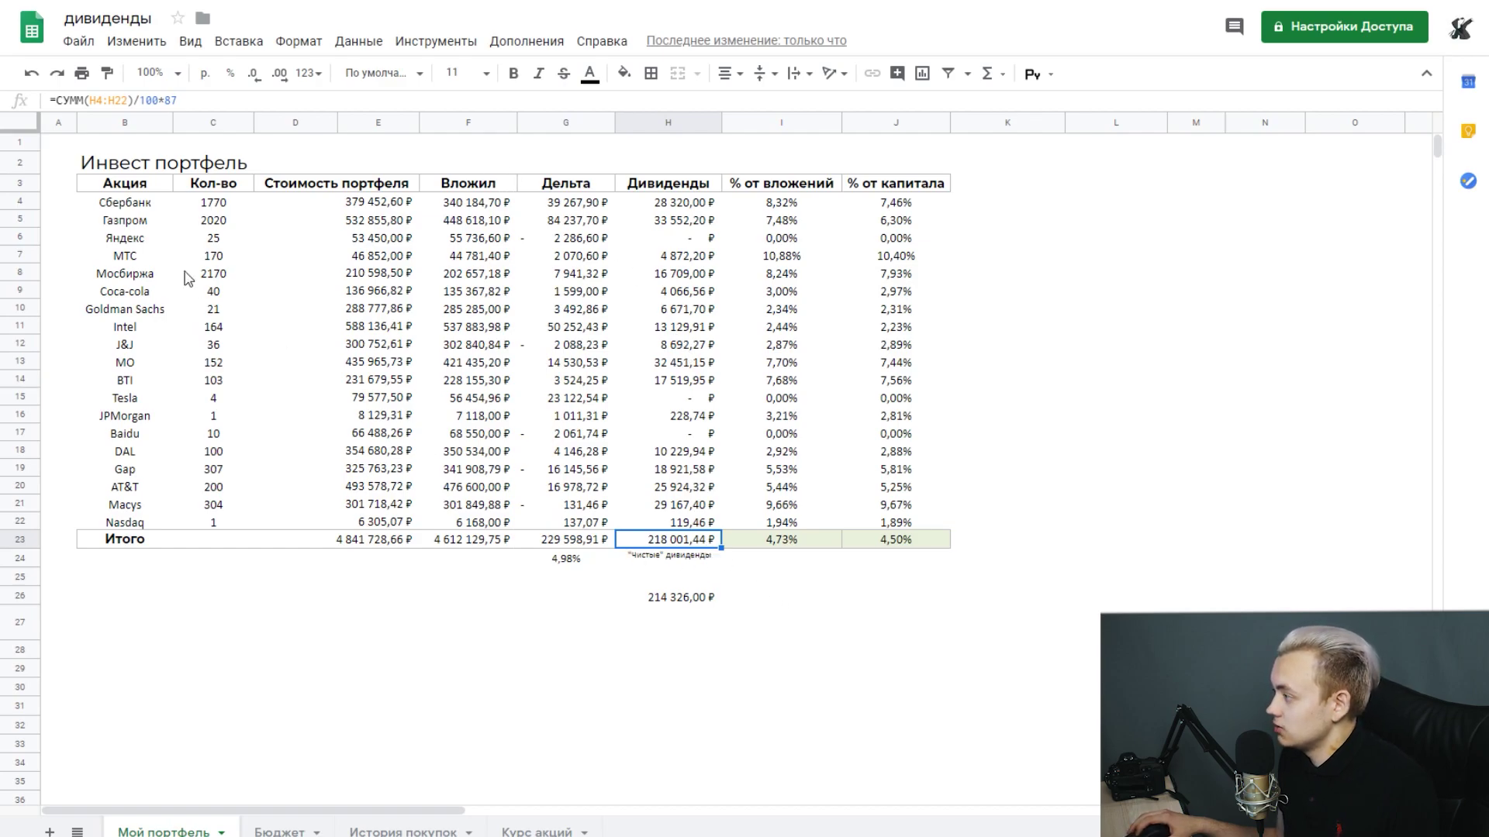
drag(135, 99, 192, 101)
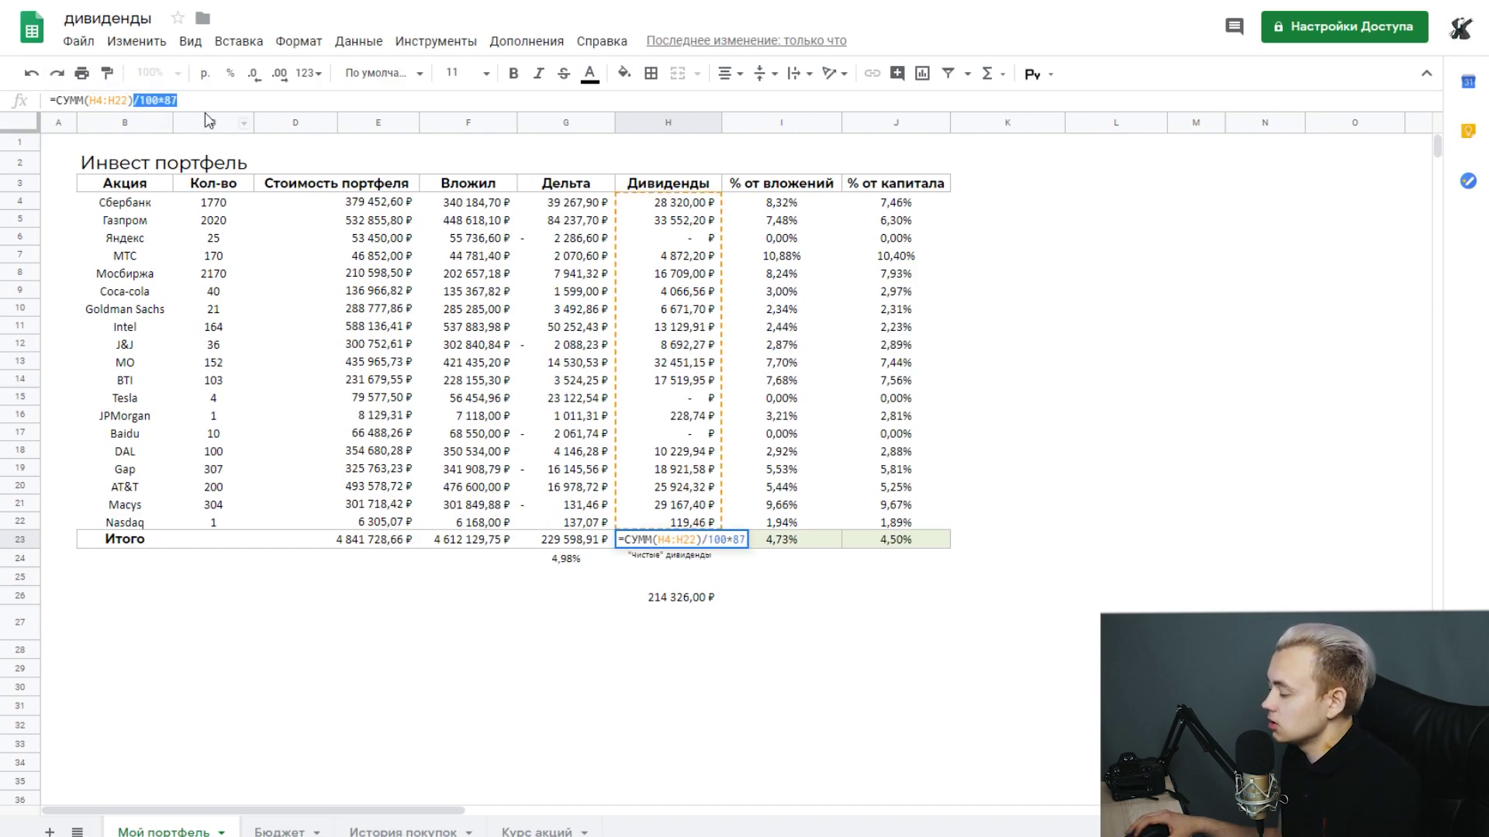
key(BackSpace)
key(Return)
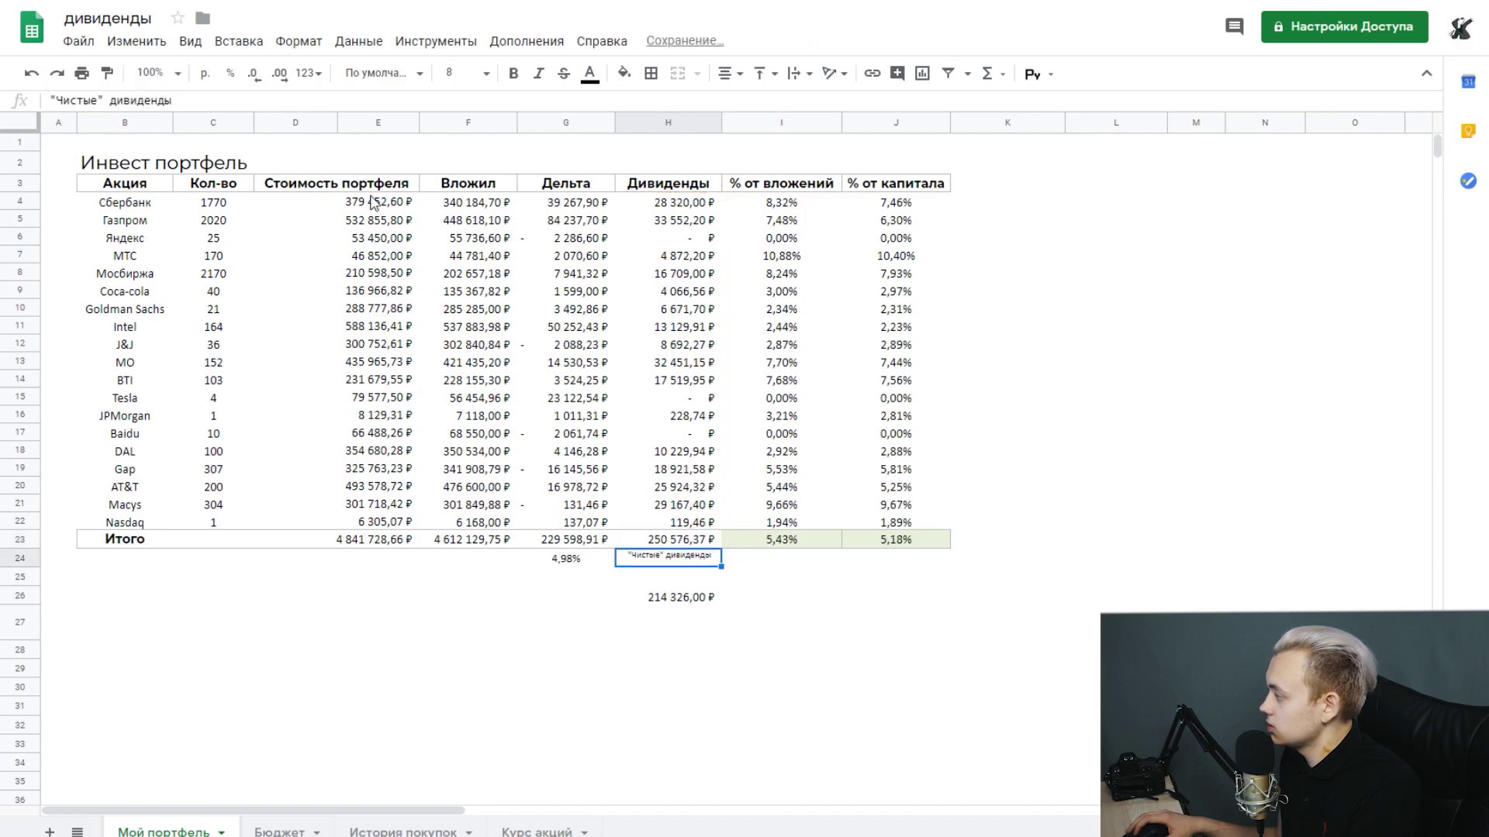
click(695, 543)
key(ctrl+z)
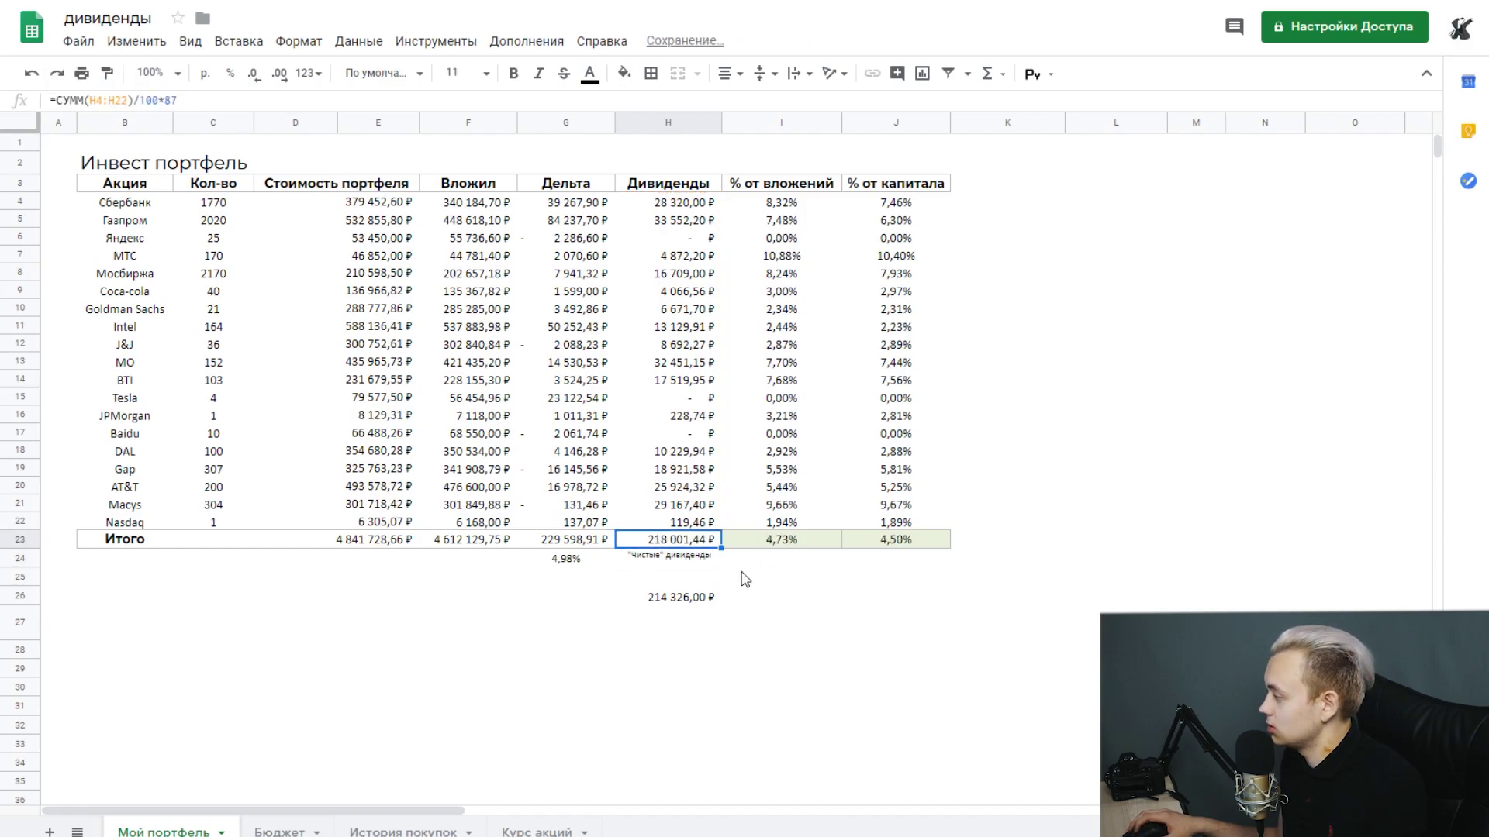
click(744, 576)
click(693, 543)
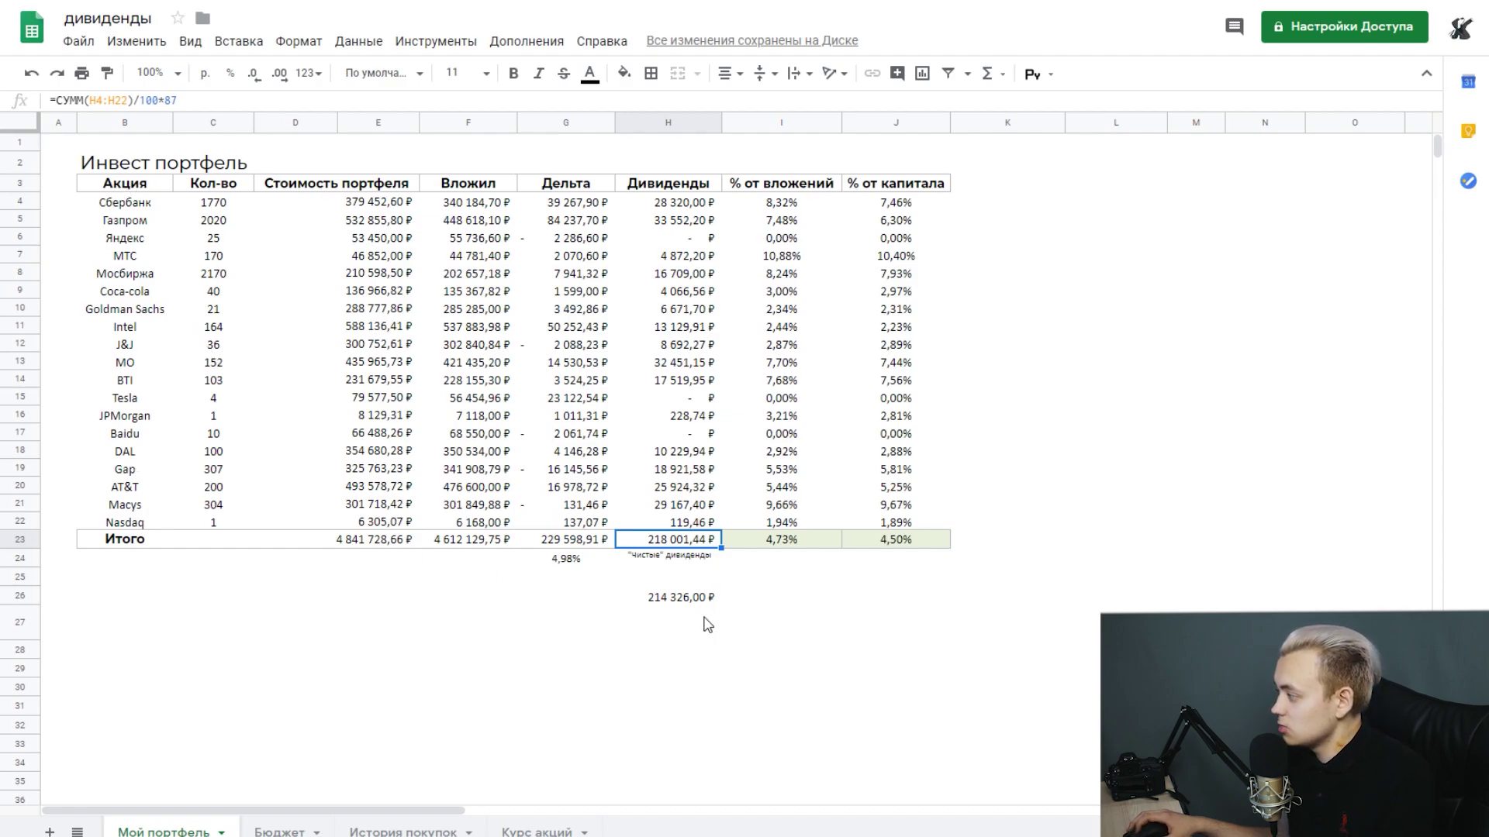
Step: Replace the contents of H26 with =H23/12 to calculate the average monthly dividends
click(670, 599)
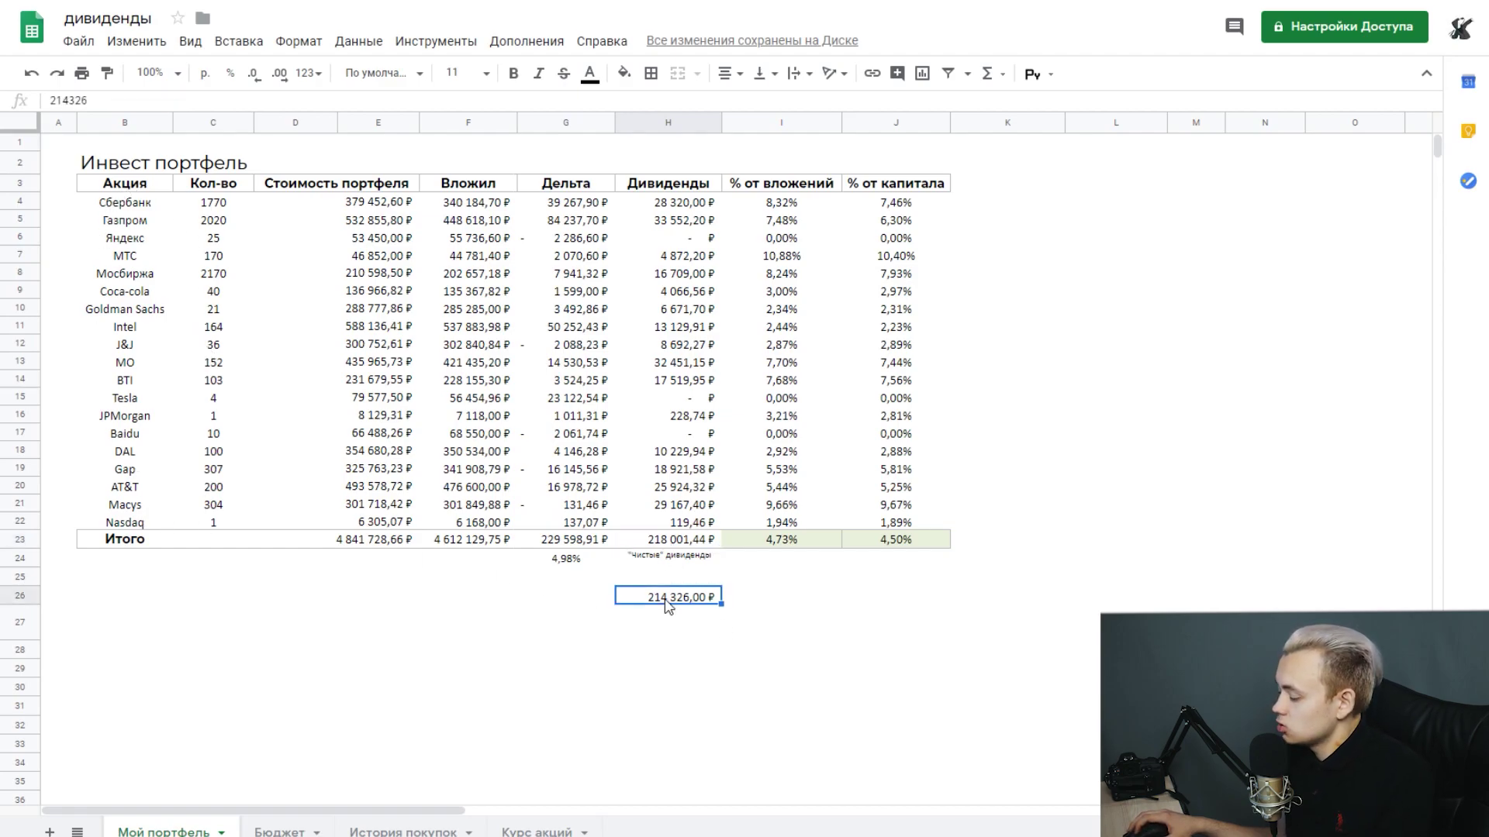
key(Delete)
text(=)
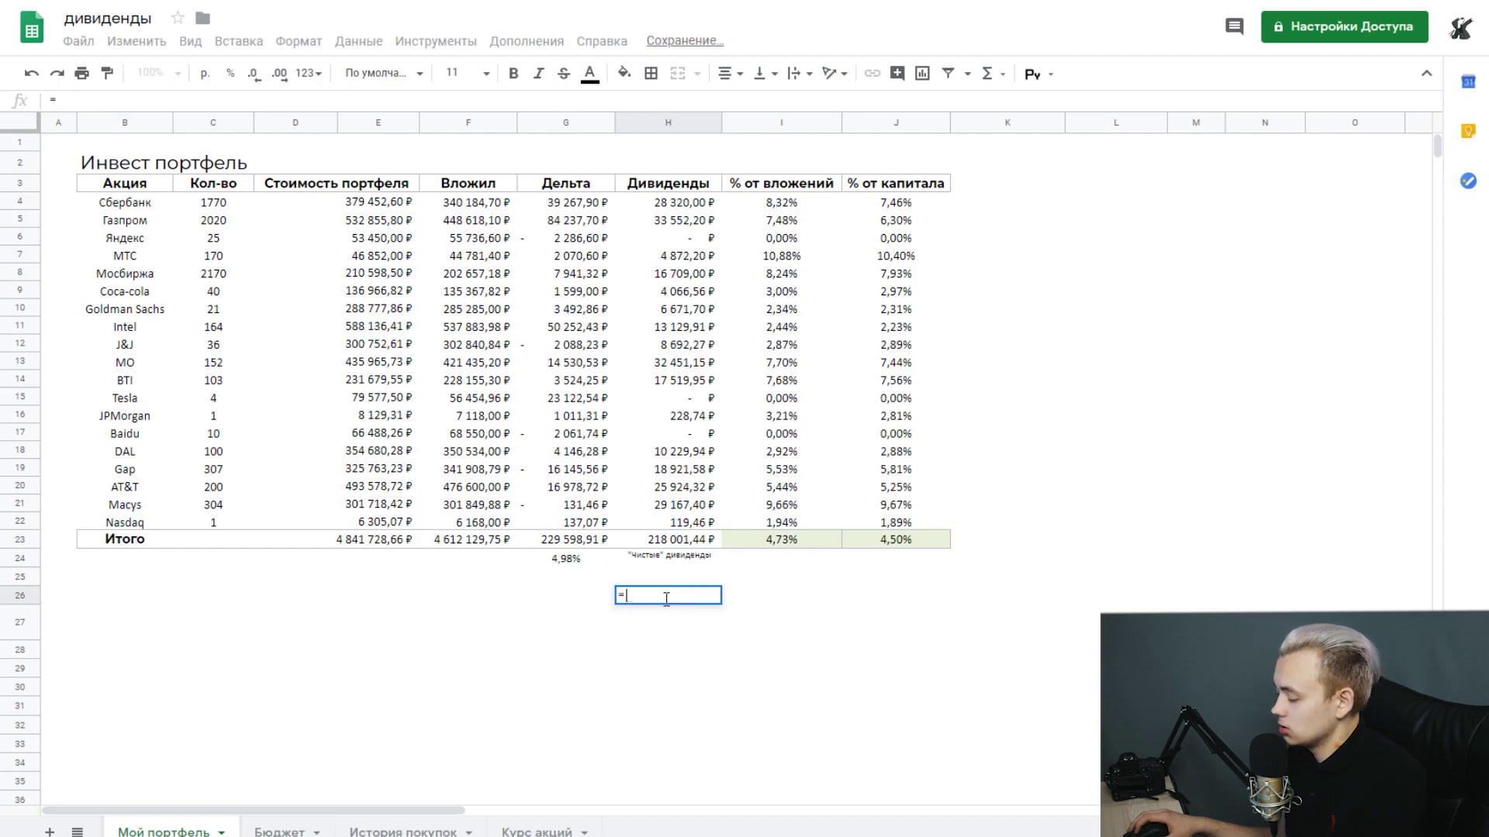
click(667, 543)
text(/12)
click(692, 602)
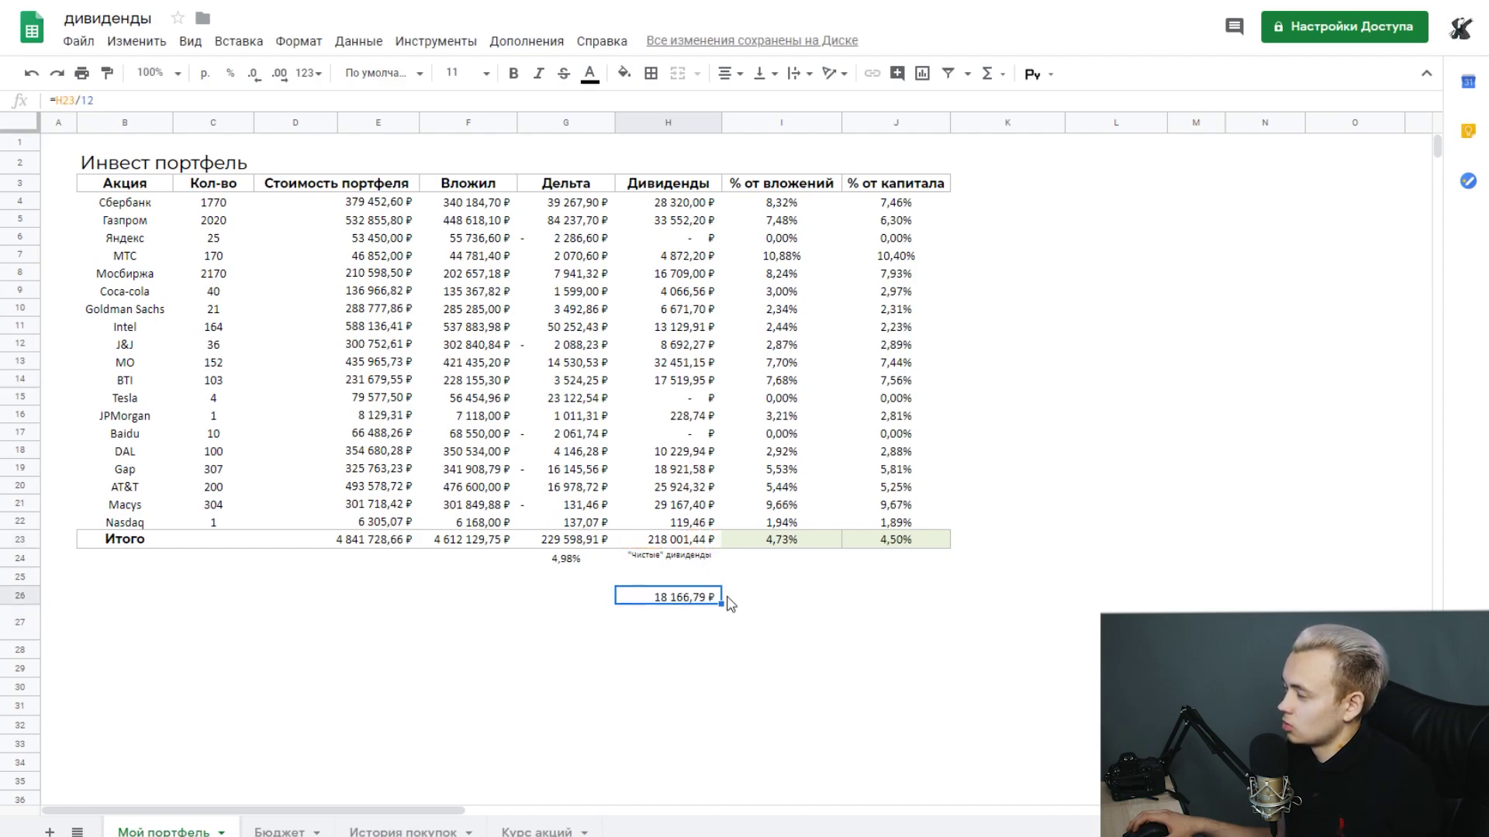
Step: Enter 9000 in H26 and calculate its monthly share in H27 with =H26/12
text(9000)
click(702, 617)
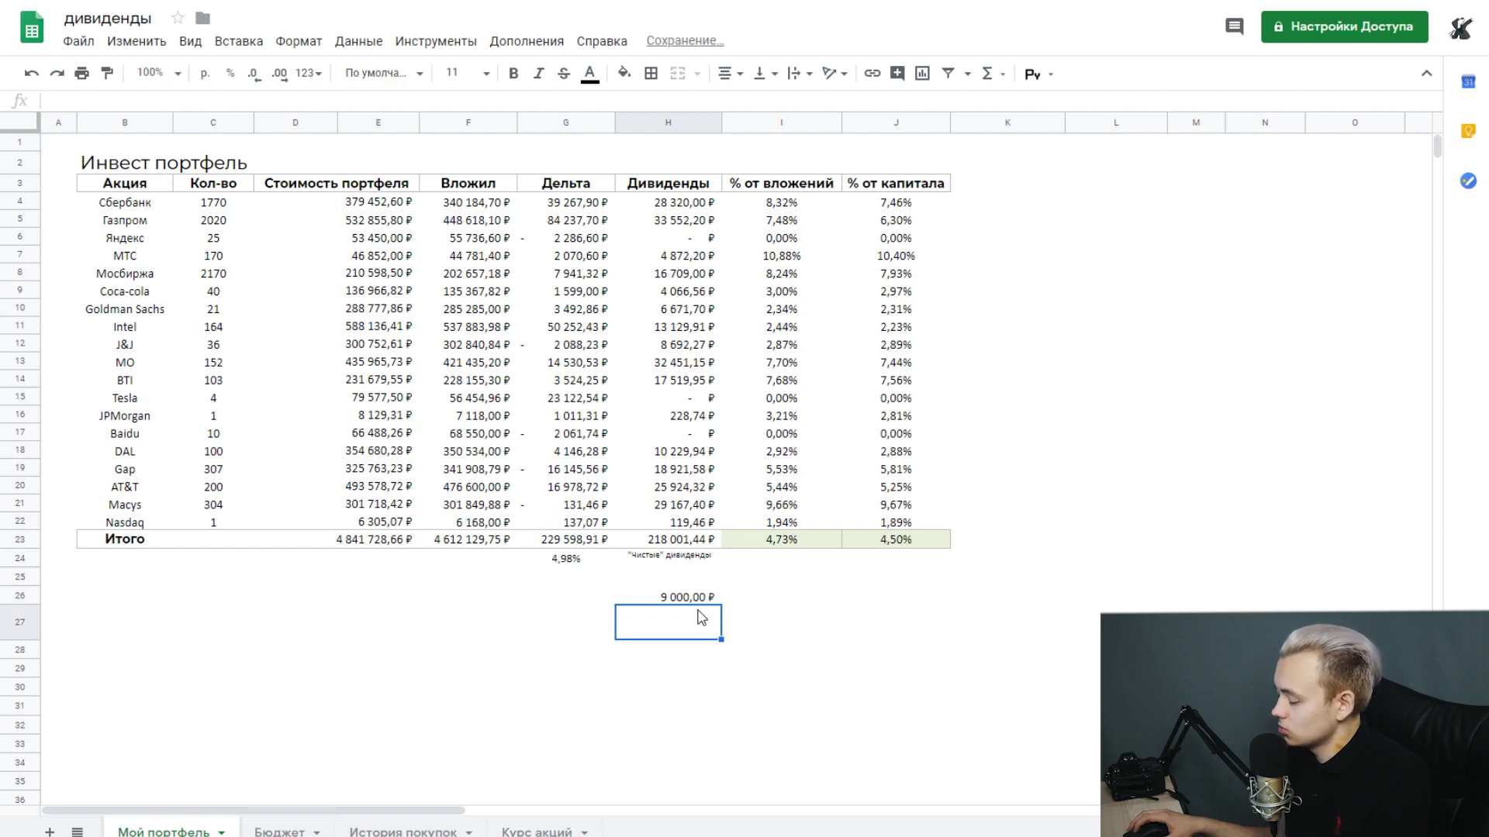
text(=)
click(698, 599)
text(/12)
key(Return)
click(697, 634)
Step: Clear the trial calculations from cells H26 and H27
drag(700, 602, 691, 625)
key(Delete)
click(698, 625)
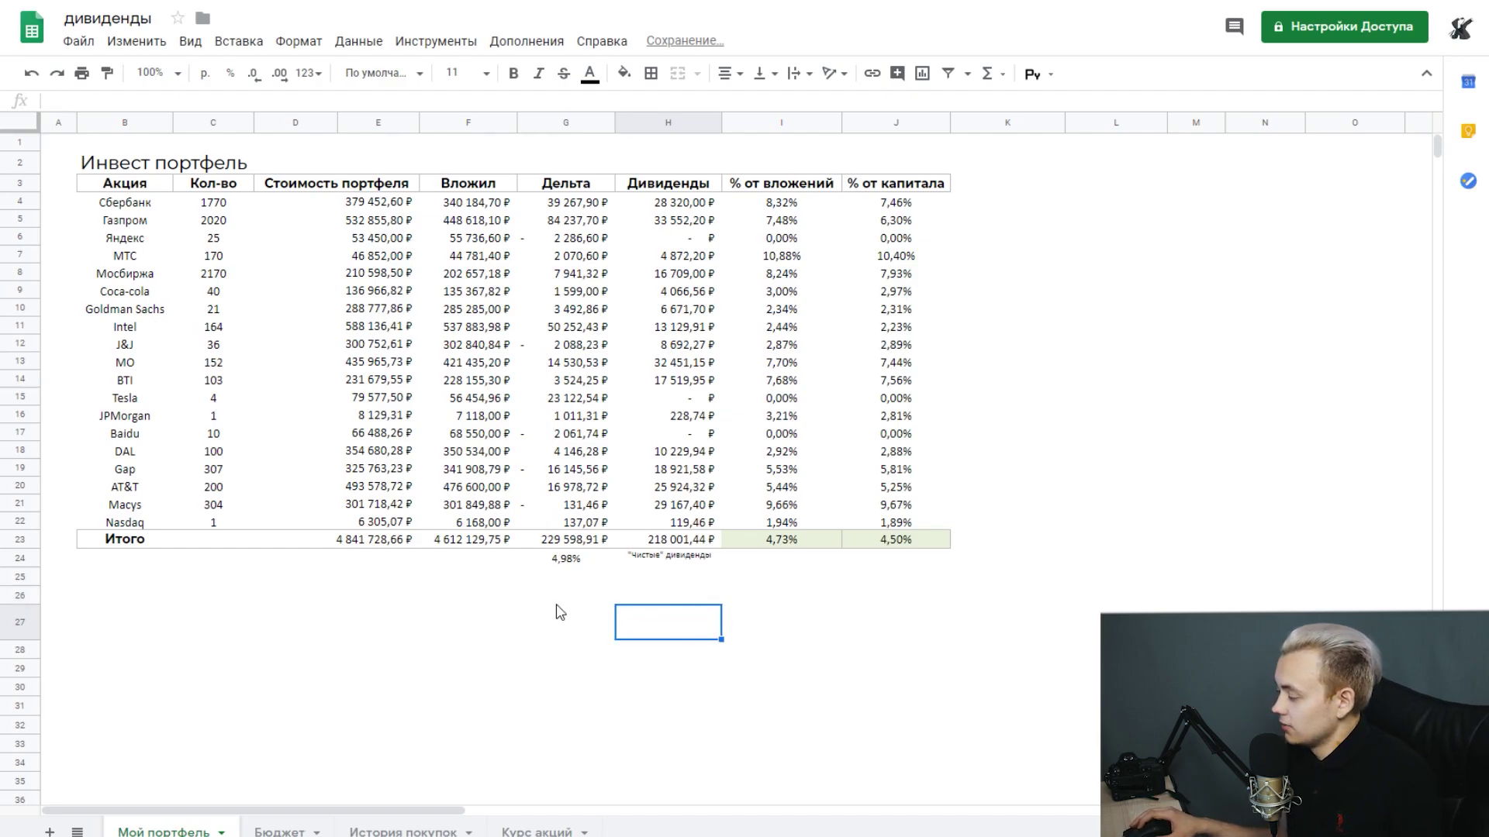
click(688, 601)
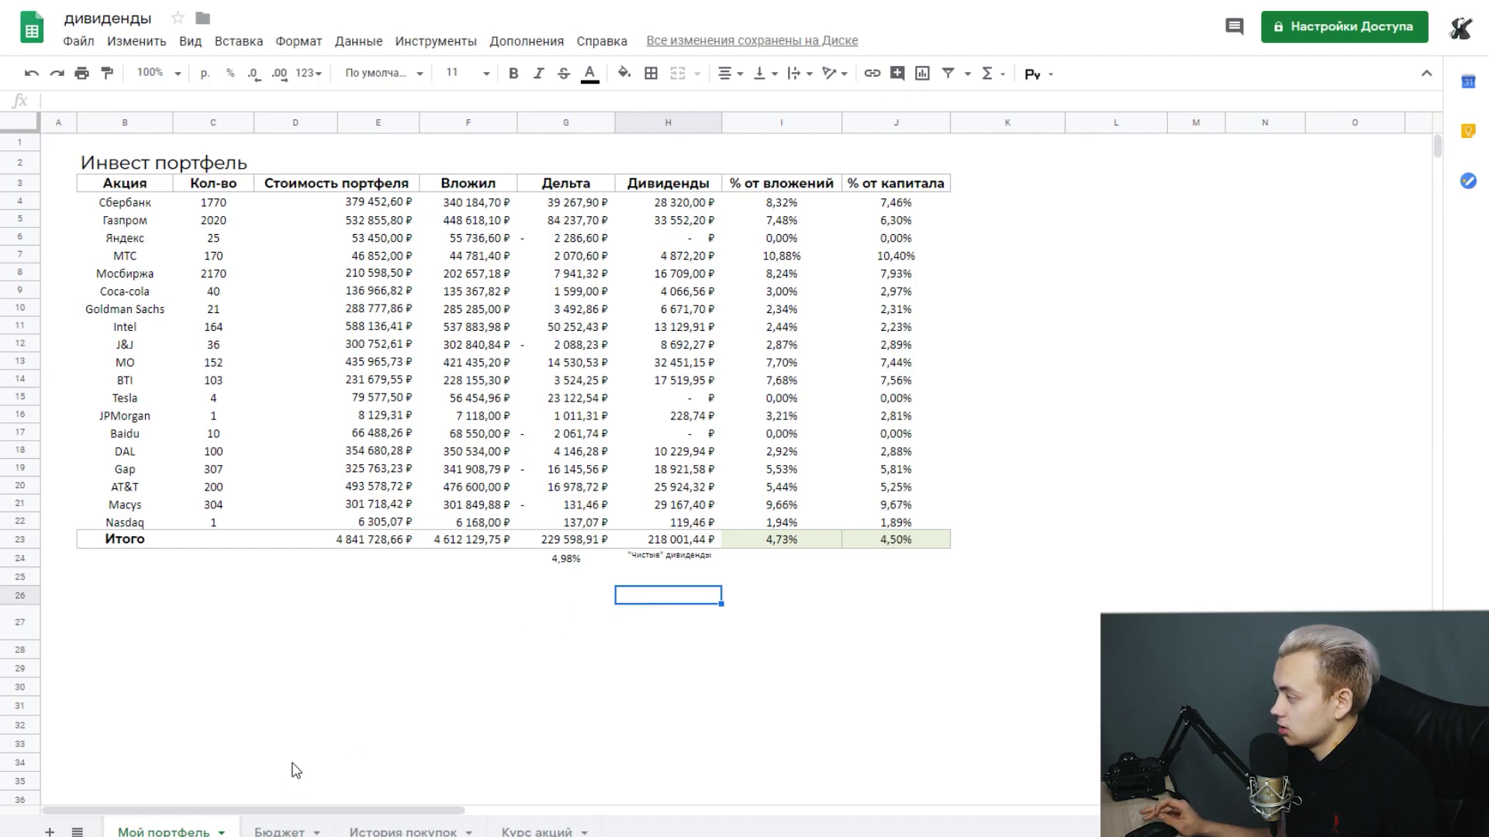
Step: On the Бюджет sheet, set the monthly Базовый бюджет in D6 to 250 000
click(669, 542)
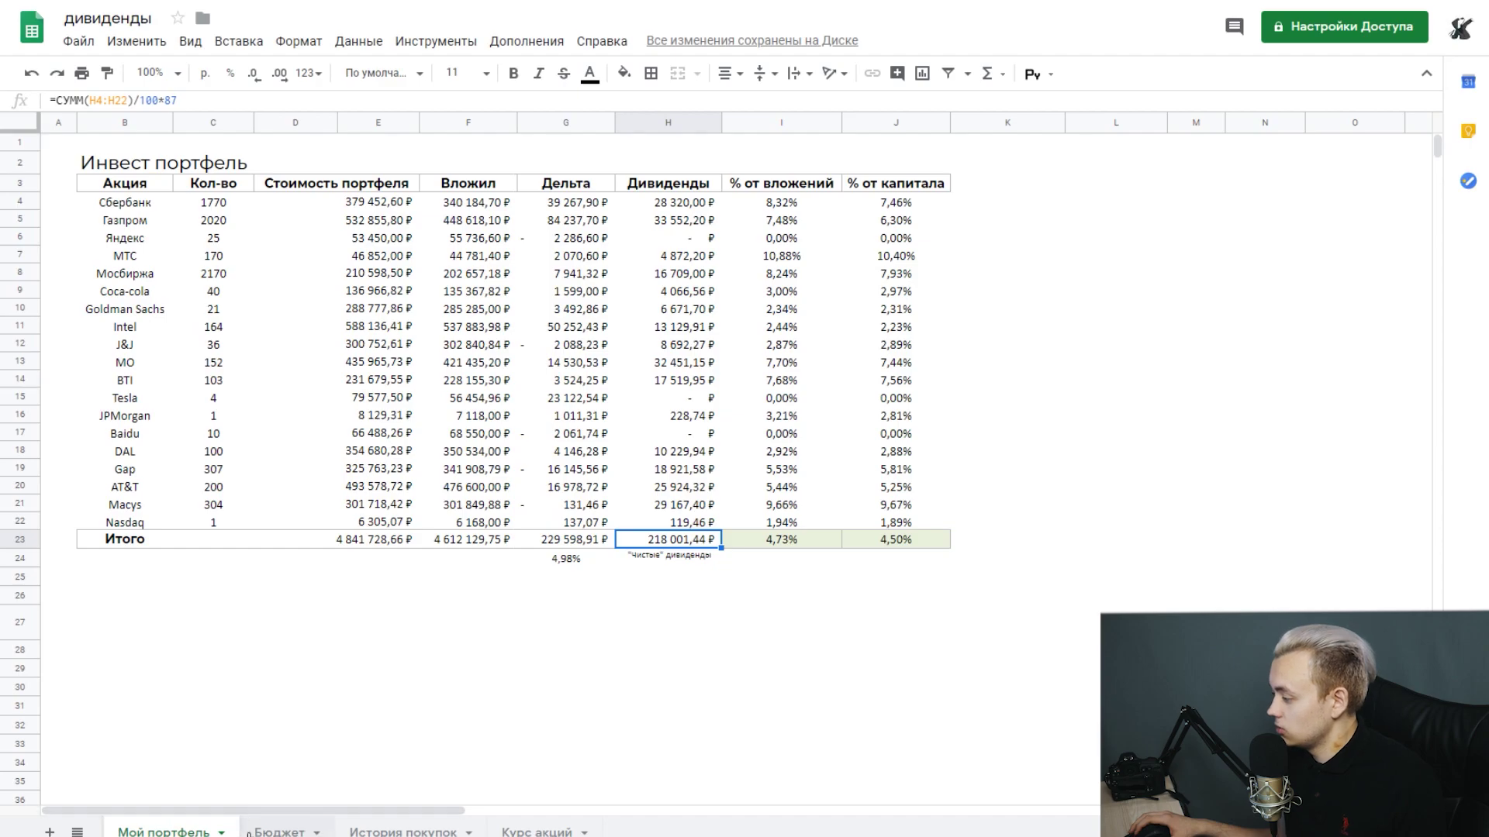
click(263, 832)
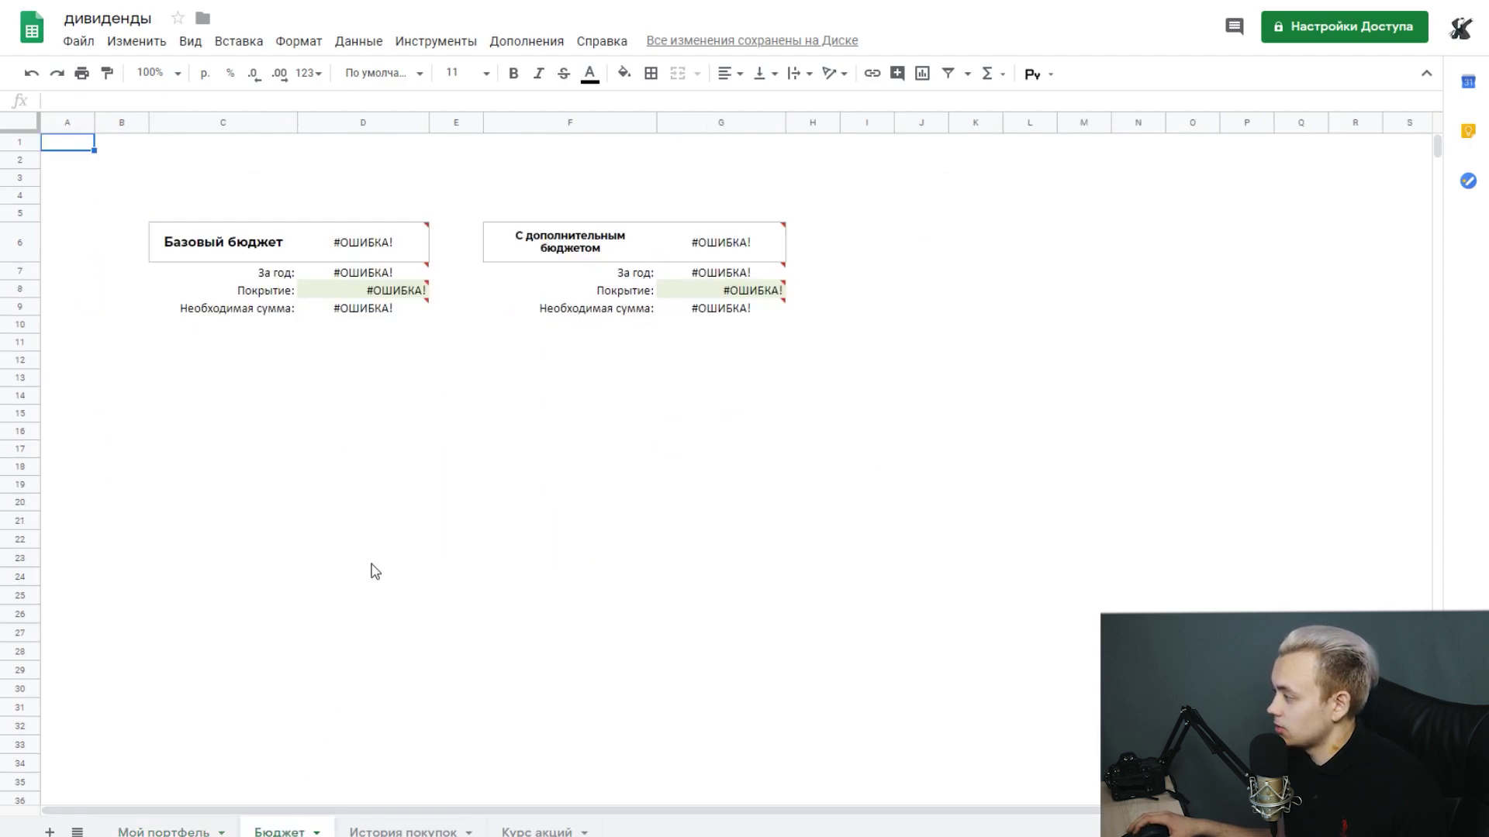
click(387, 535)
click(373, 290)
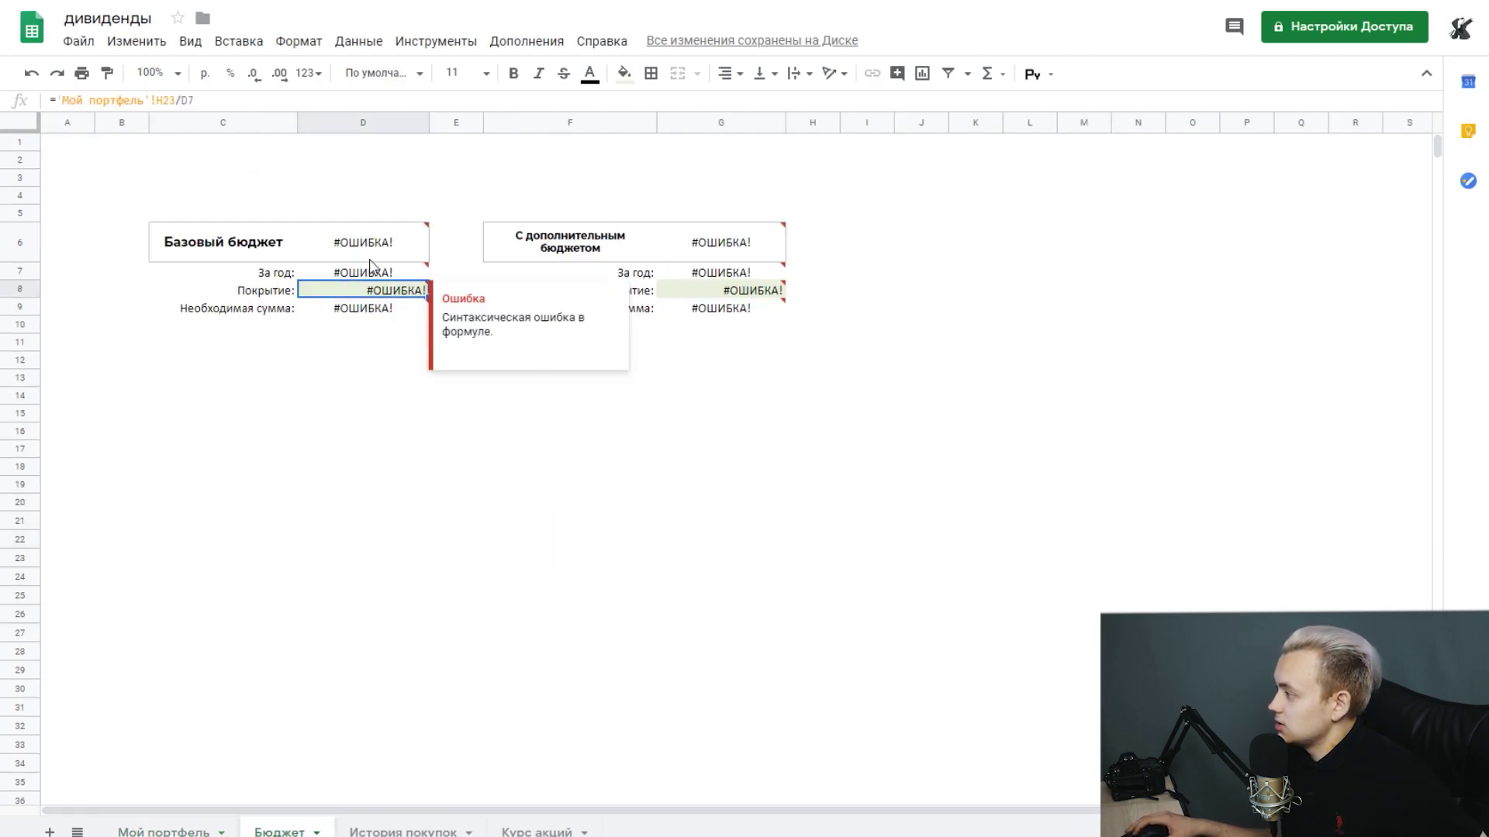
click(371, 251)
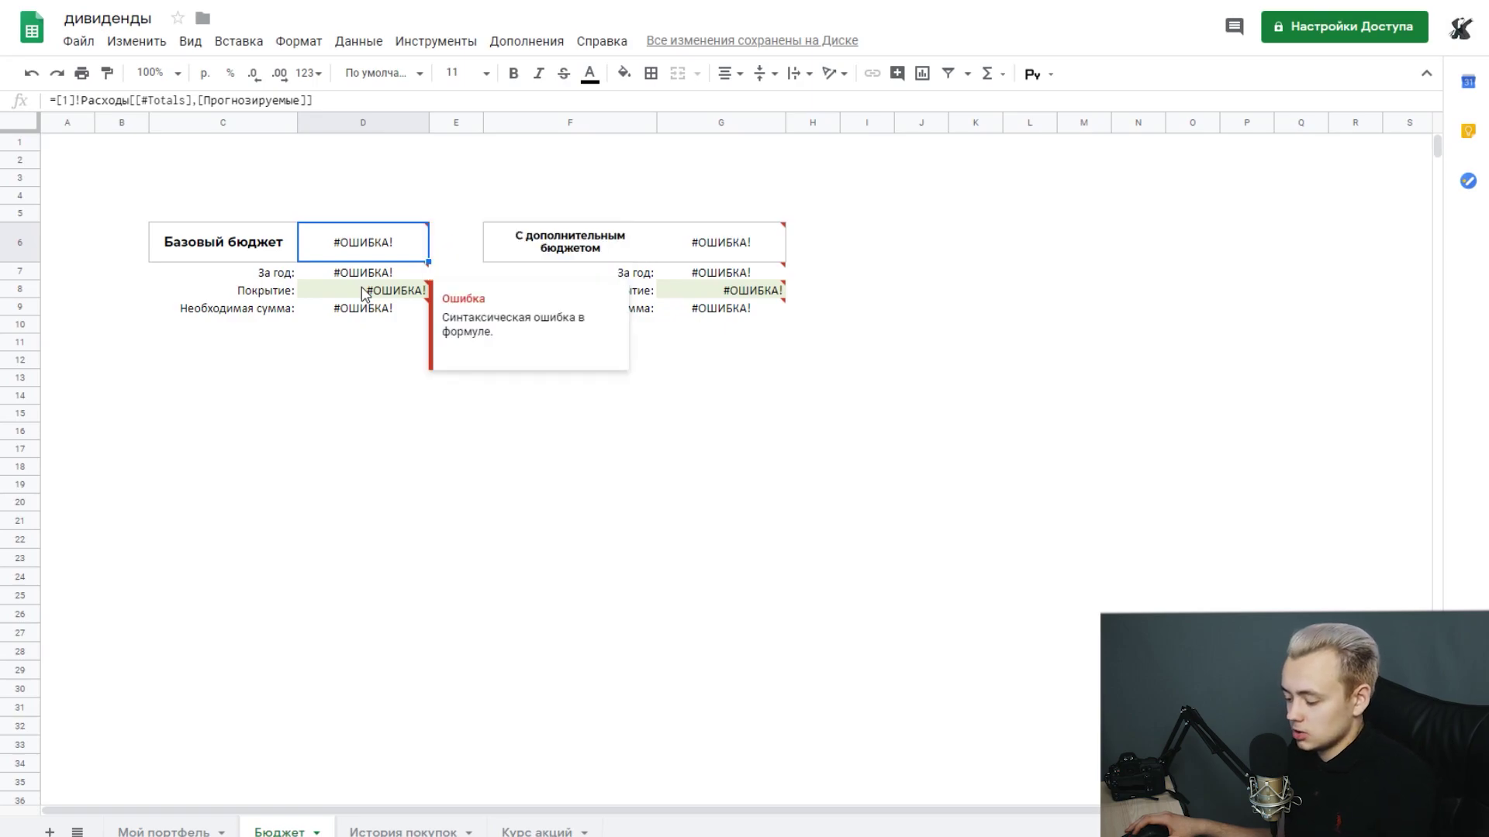
text(250 000)
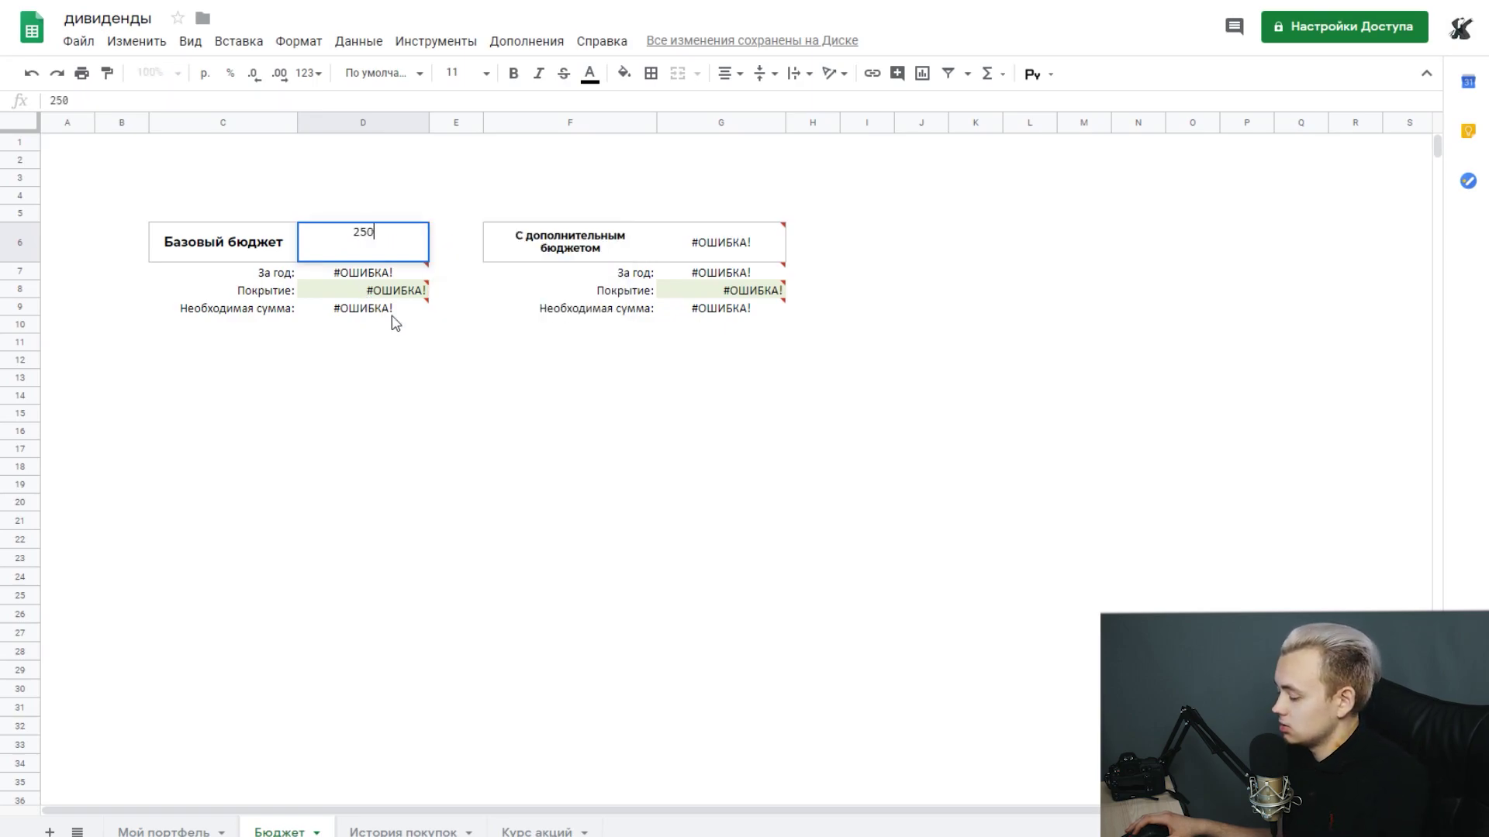
key(Return)
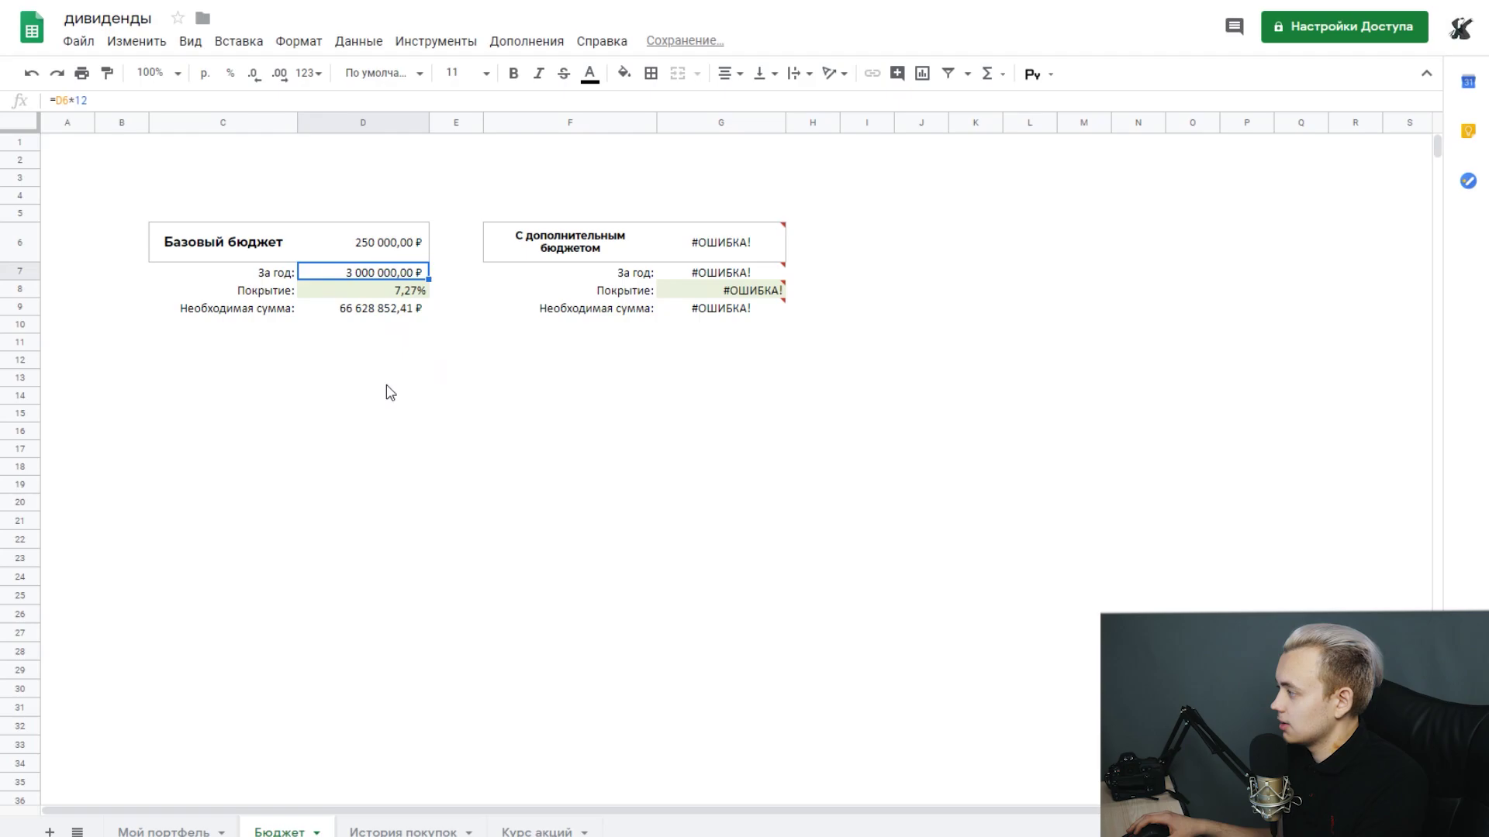
Step: Examine the base budget's Покрытие and Необходимая сумма cells alongside the dividend total on the Мой портфель sheet
click(369, 286)
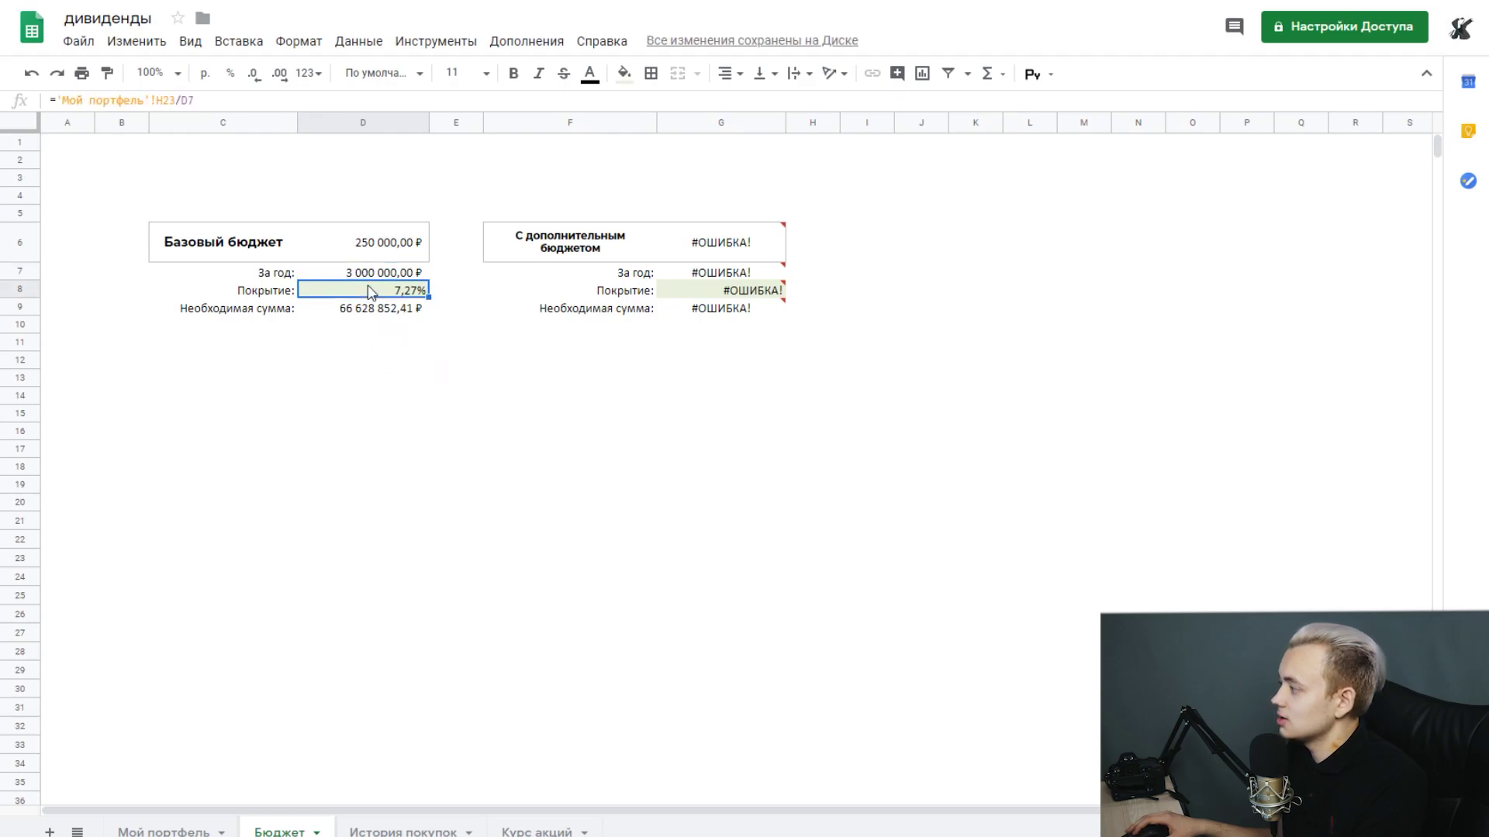
click(186, 832)
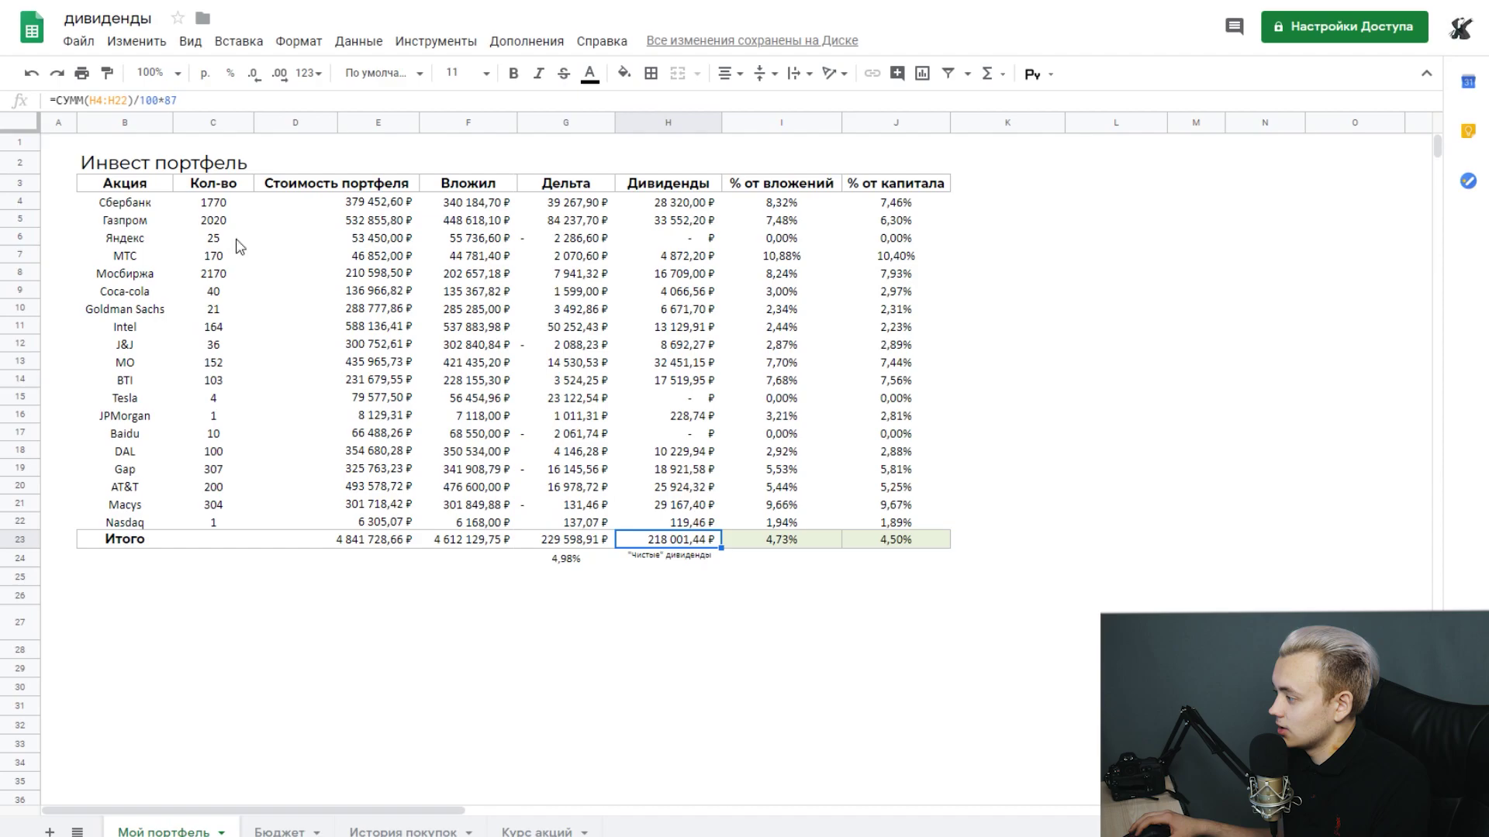
click(281, 831)
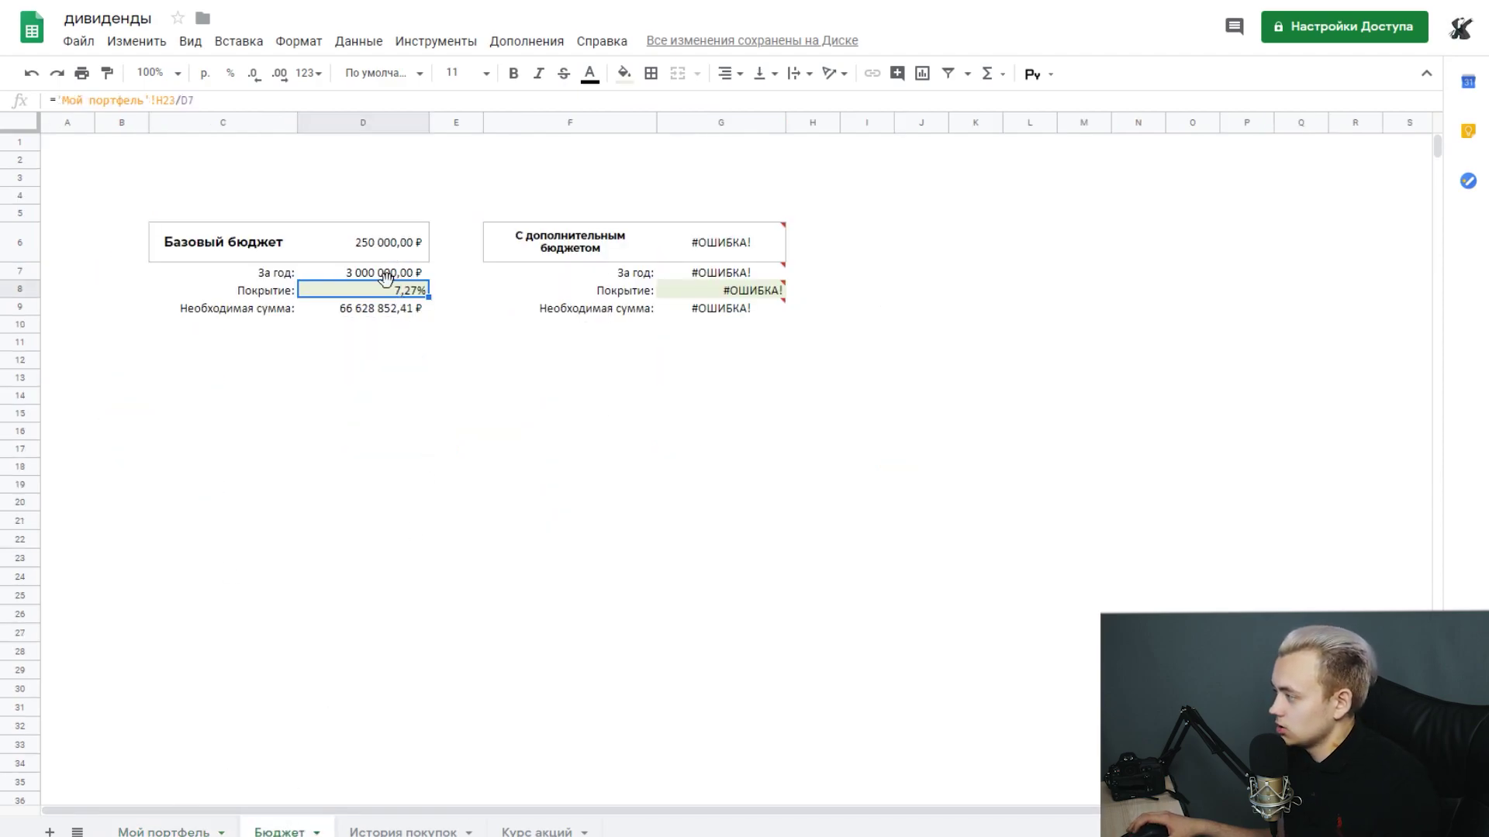
click(374, 247)
click(385, 363)
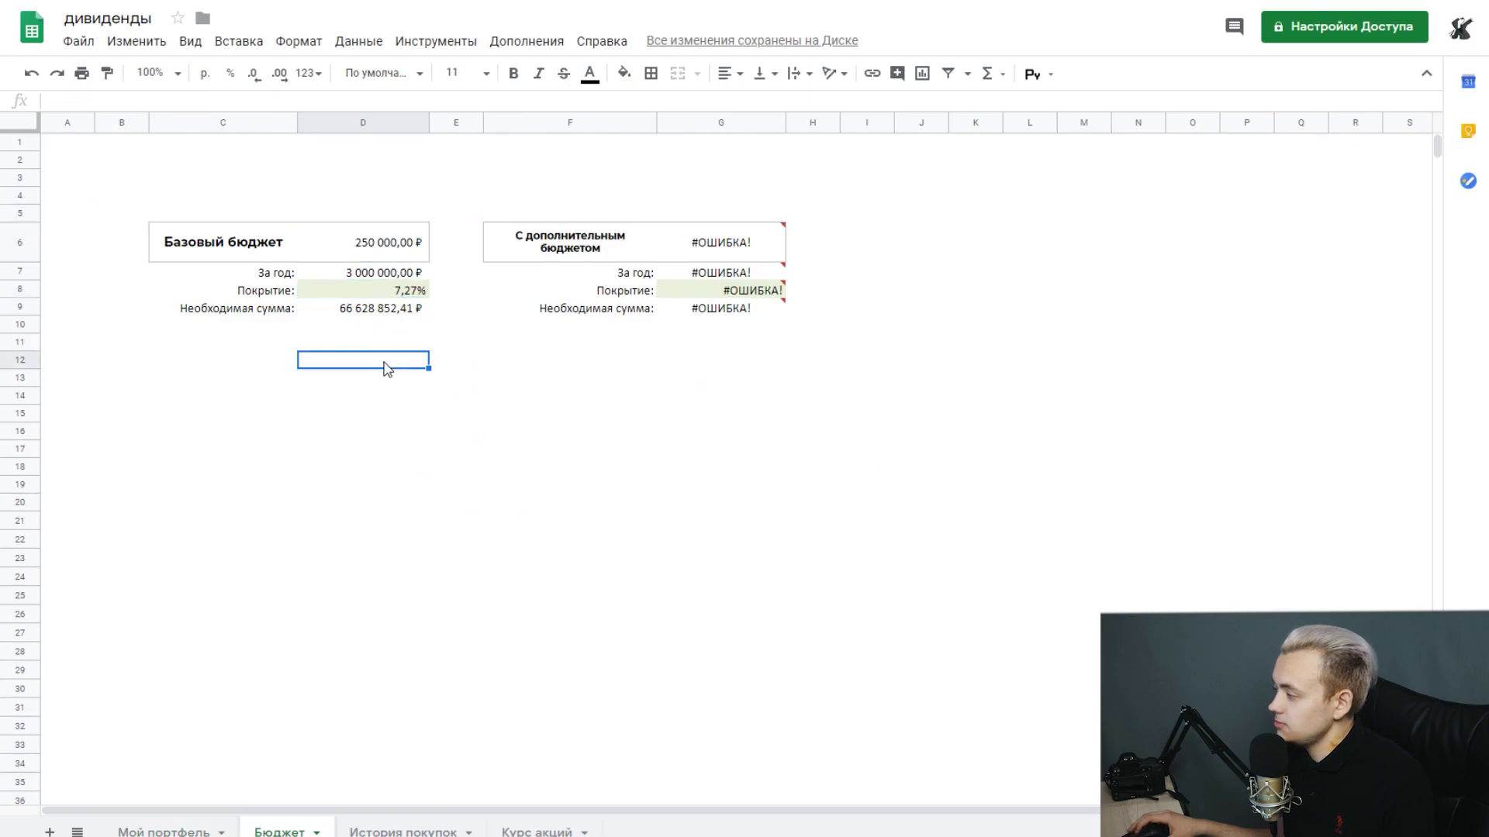
click(382, 290)
click(374, 245)
click(355, 324)
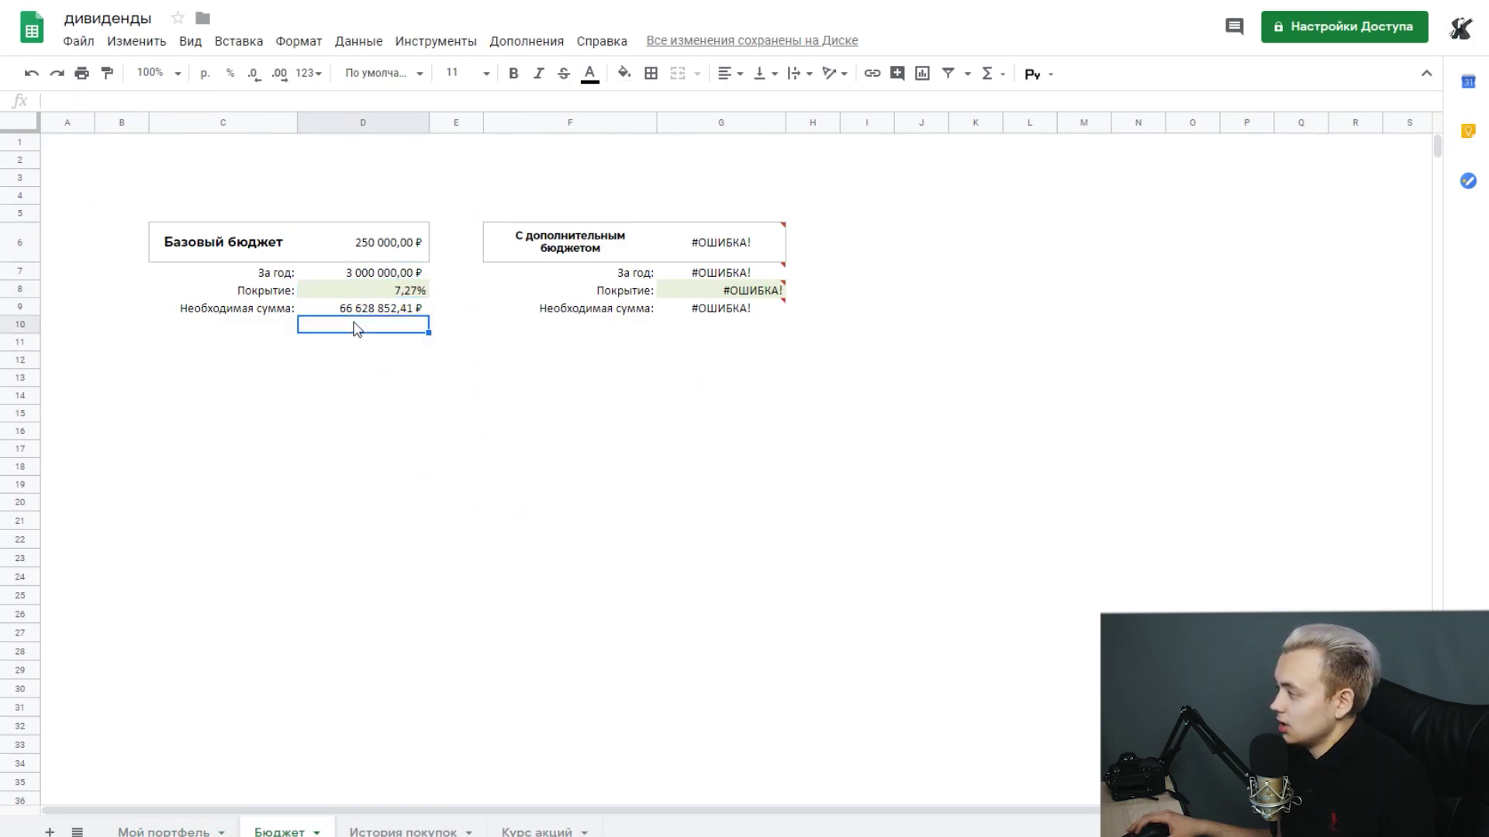
click(339, 370)
click(346, 309)
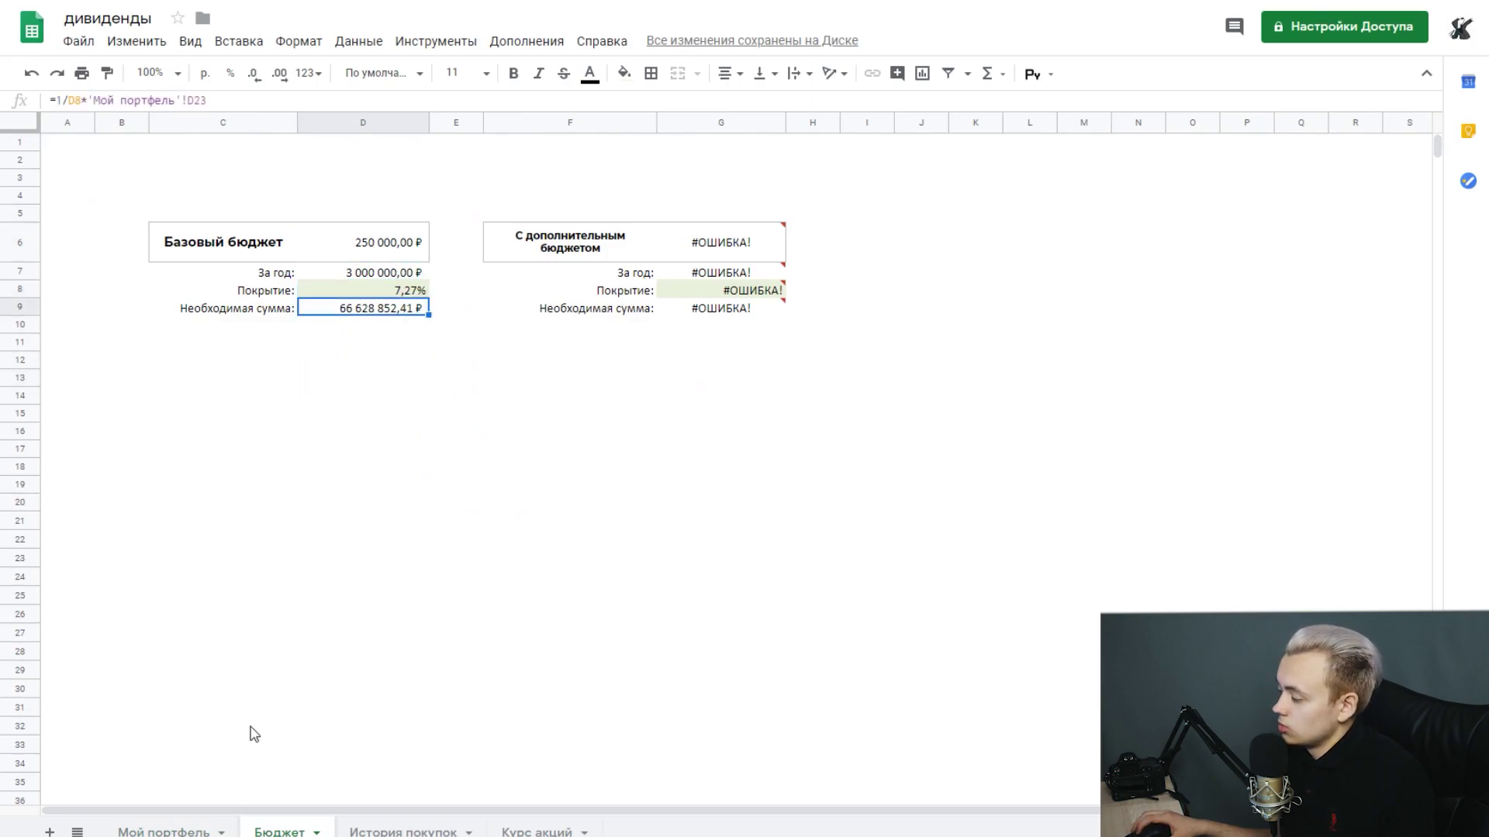
Step: Compare the total % от вложений on the Мой портфель sheet with the base budget's Необходимая сумма on the Бюджет sheet
click(163, 831)
click(785, 543)
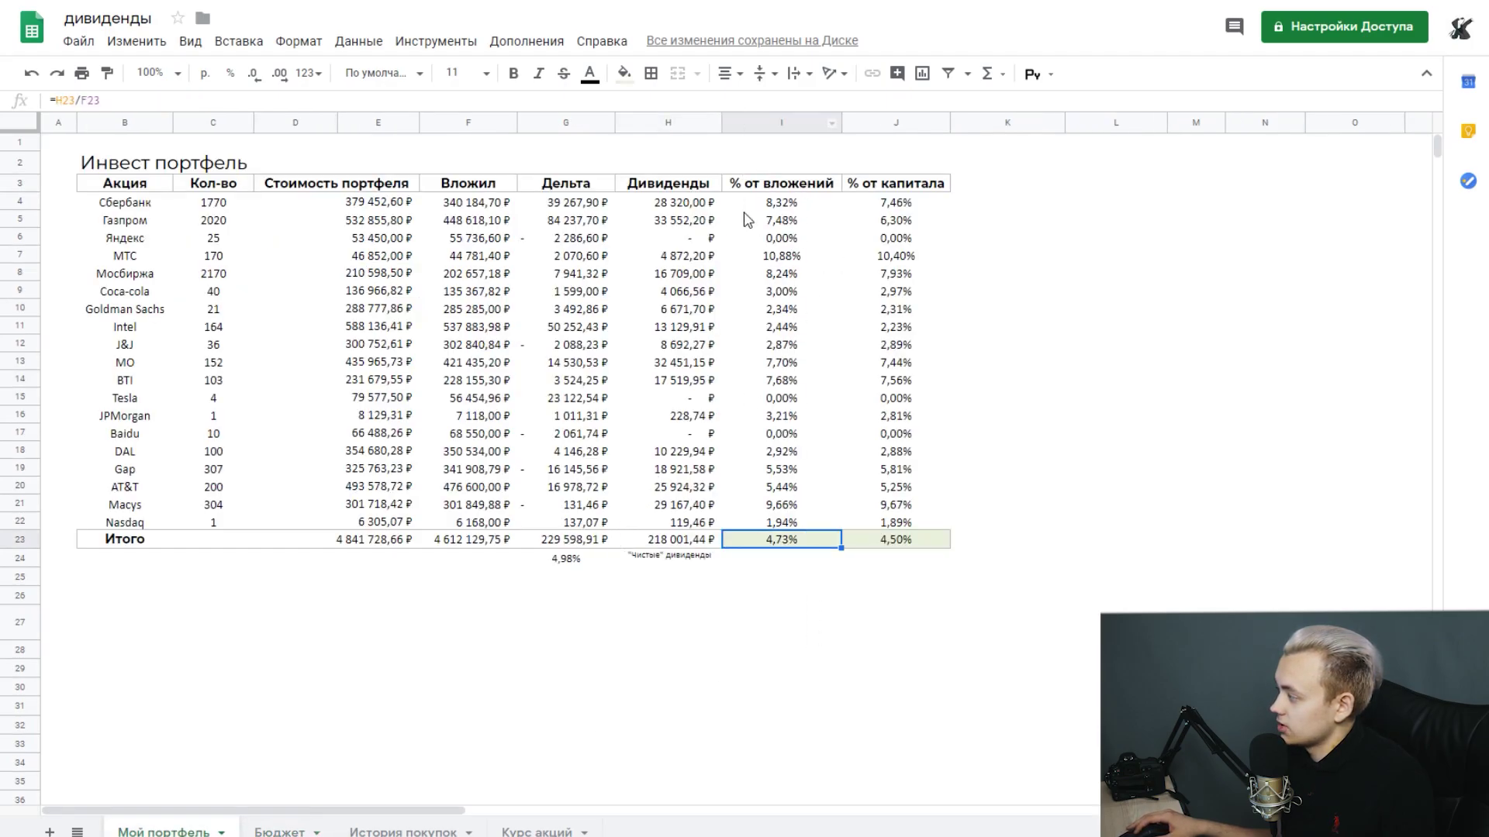
click(279, 831)
click(382, 344)
click(370, 311)
click(393, 245)
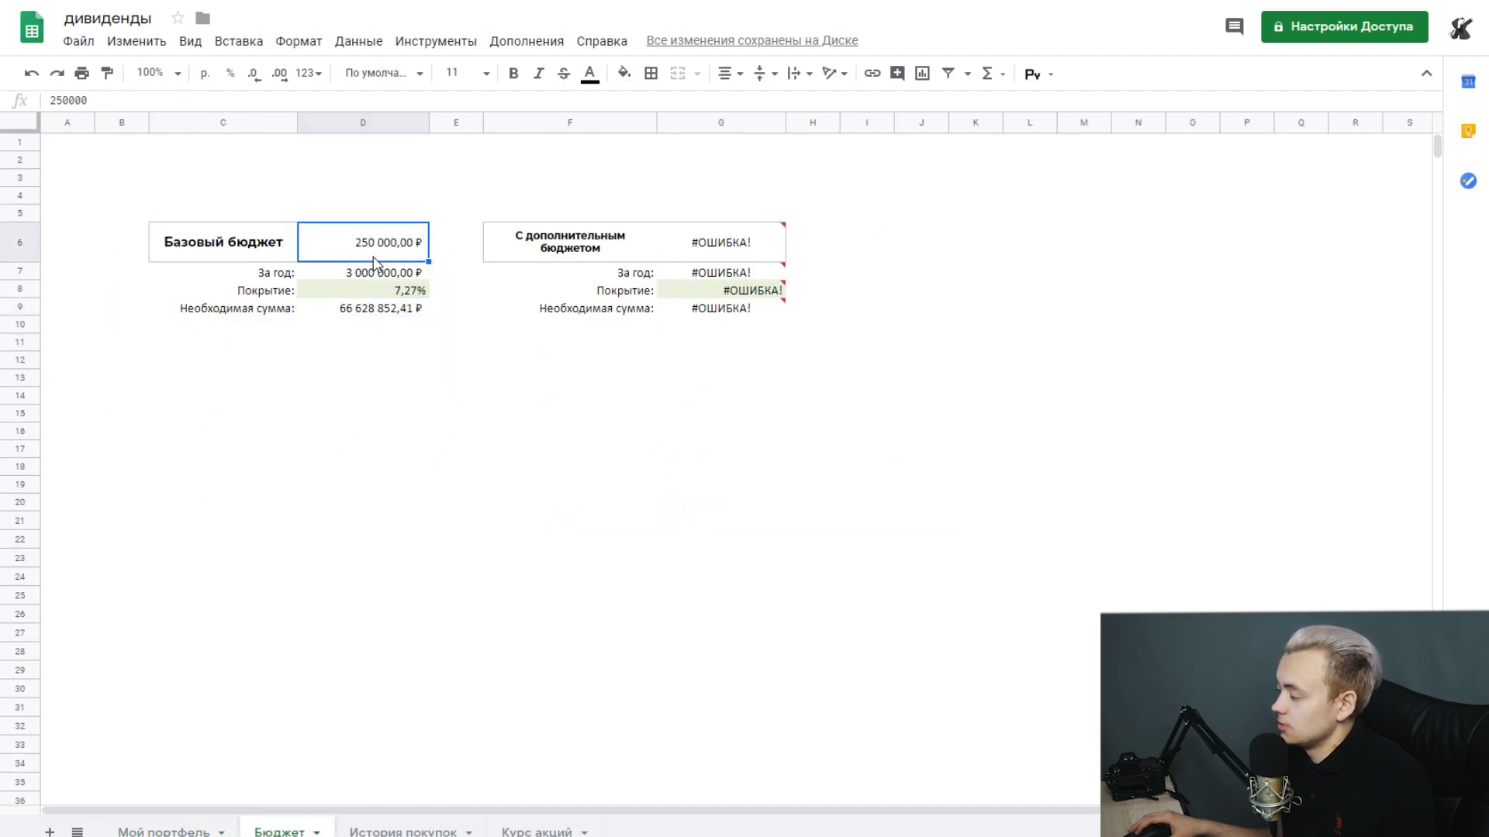
click(347, 311)
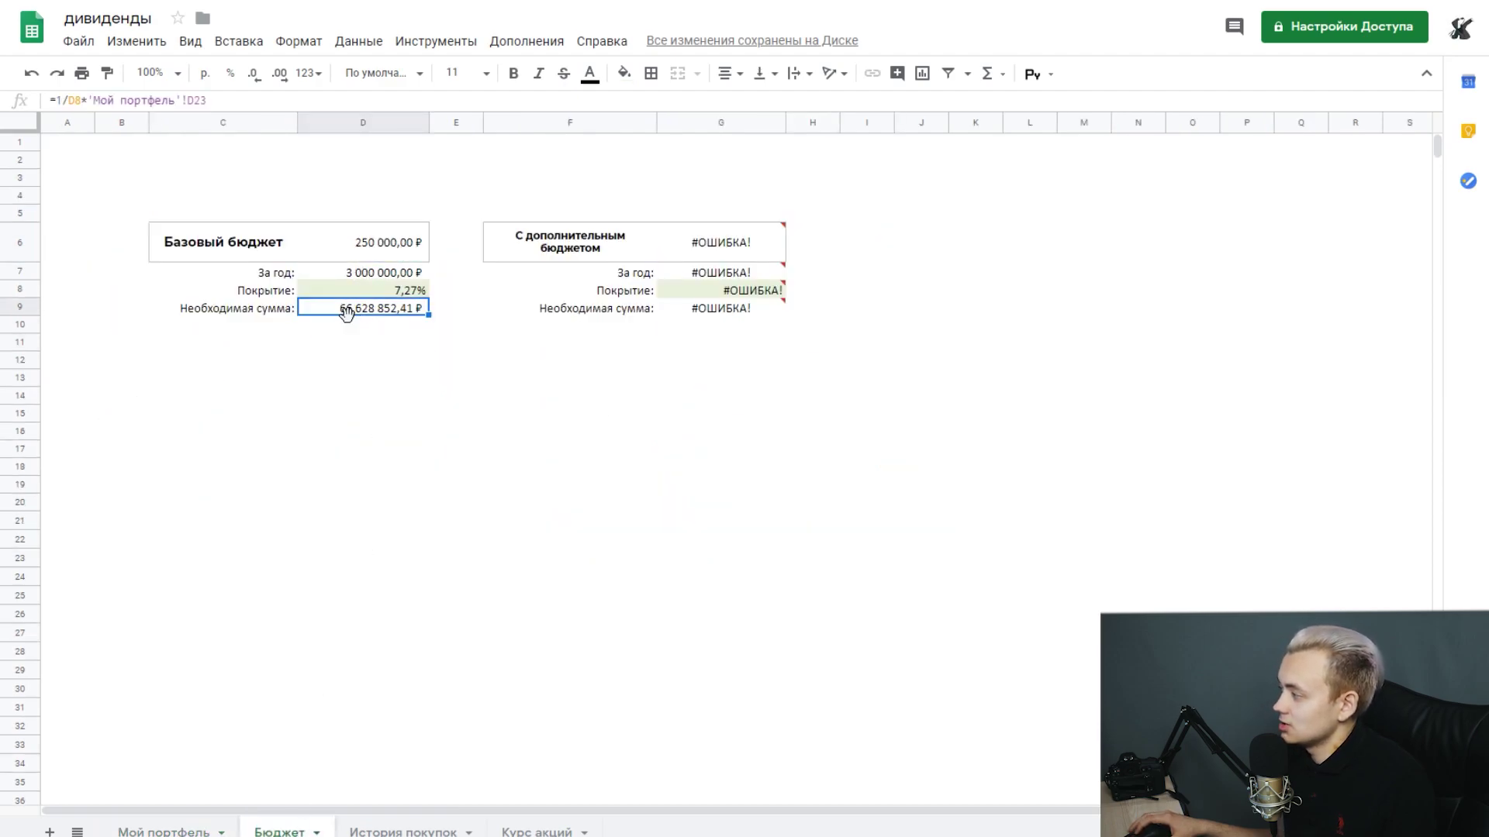
Step: Review the Итого cells for Стоимость портфеля, Вложил and Дельта on the Мой портфель sheet
click(164, 829)
click(380, 540)
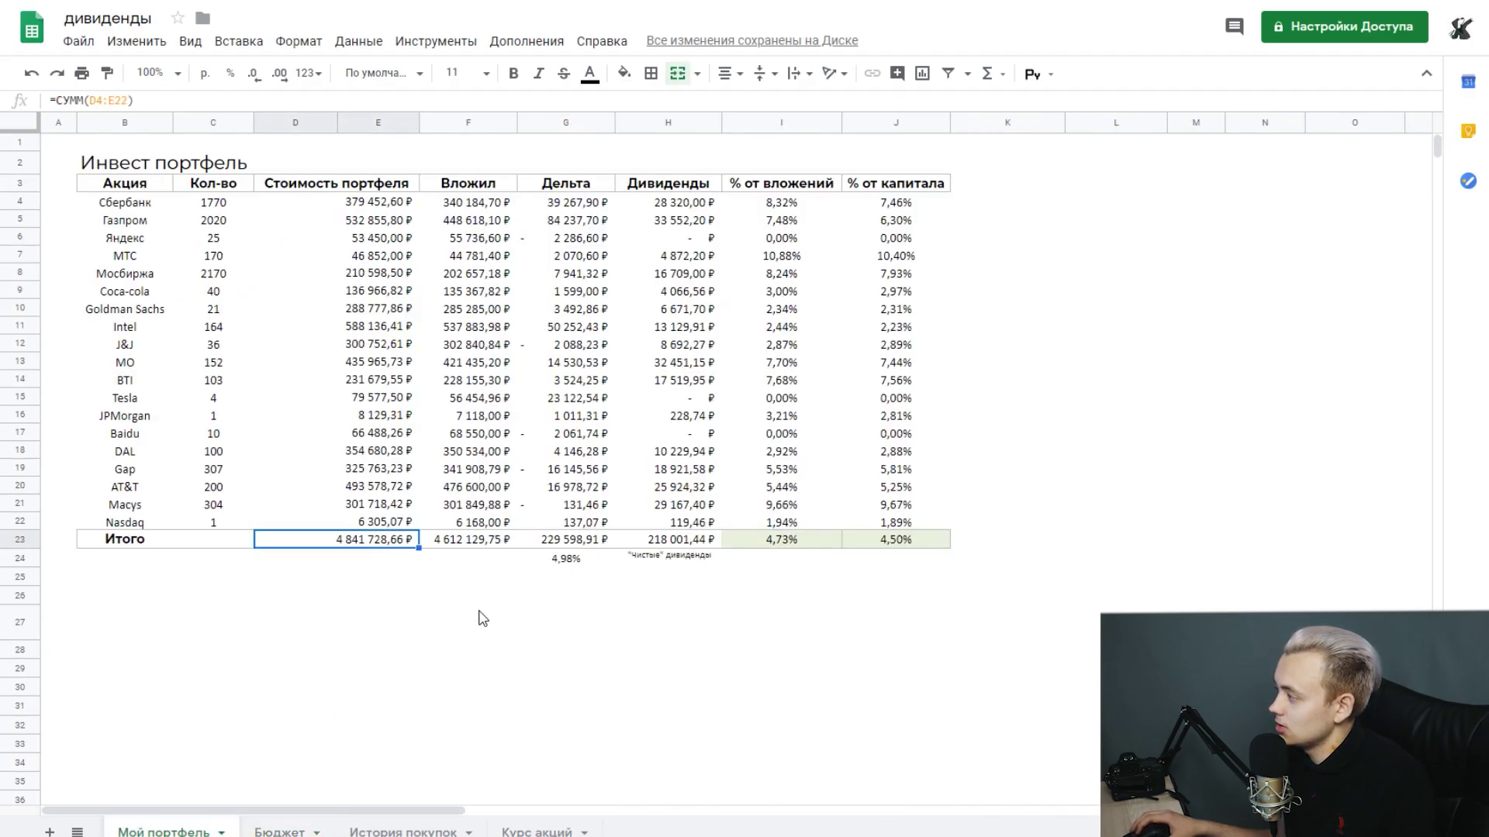
click(464, 541)
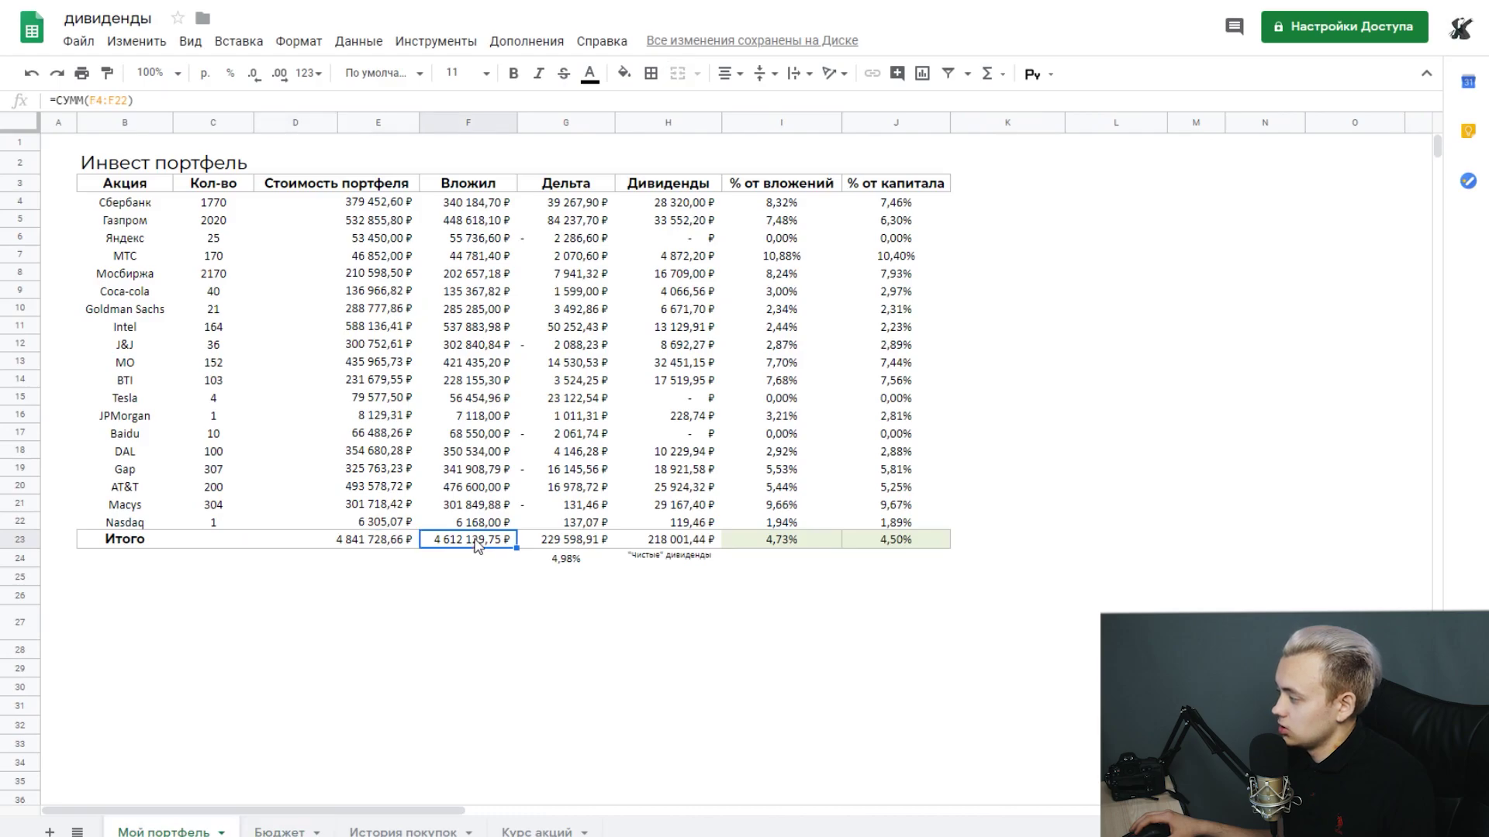
click(574, 539)
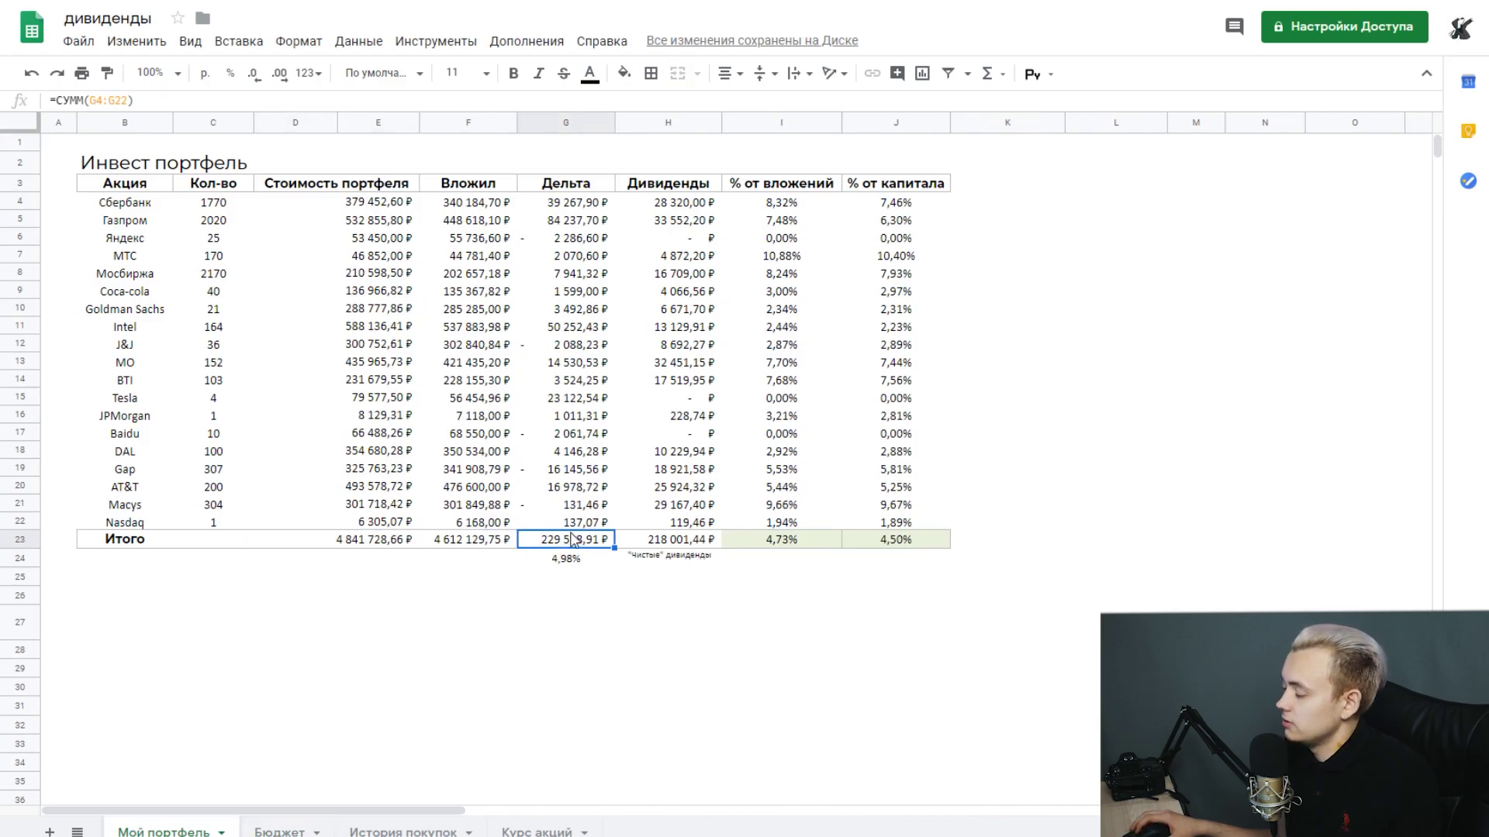
click(448, 626)
drag(563, 522, 388, 545)
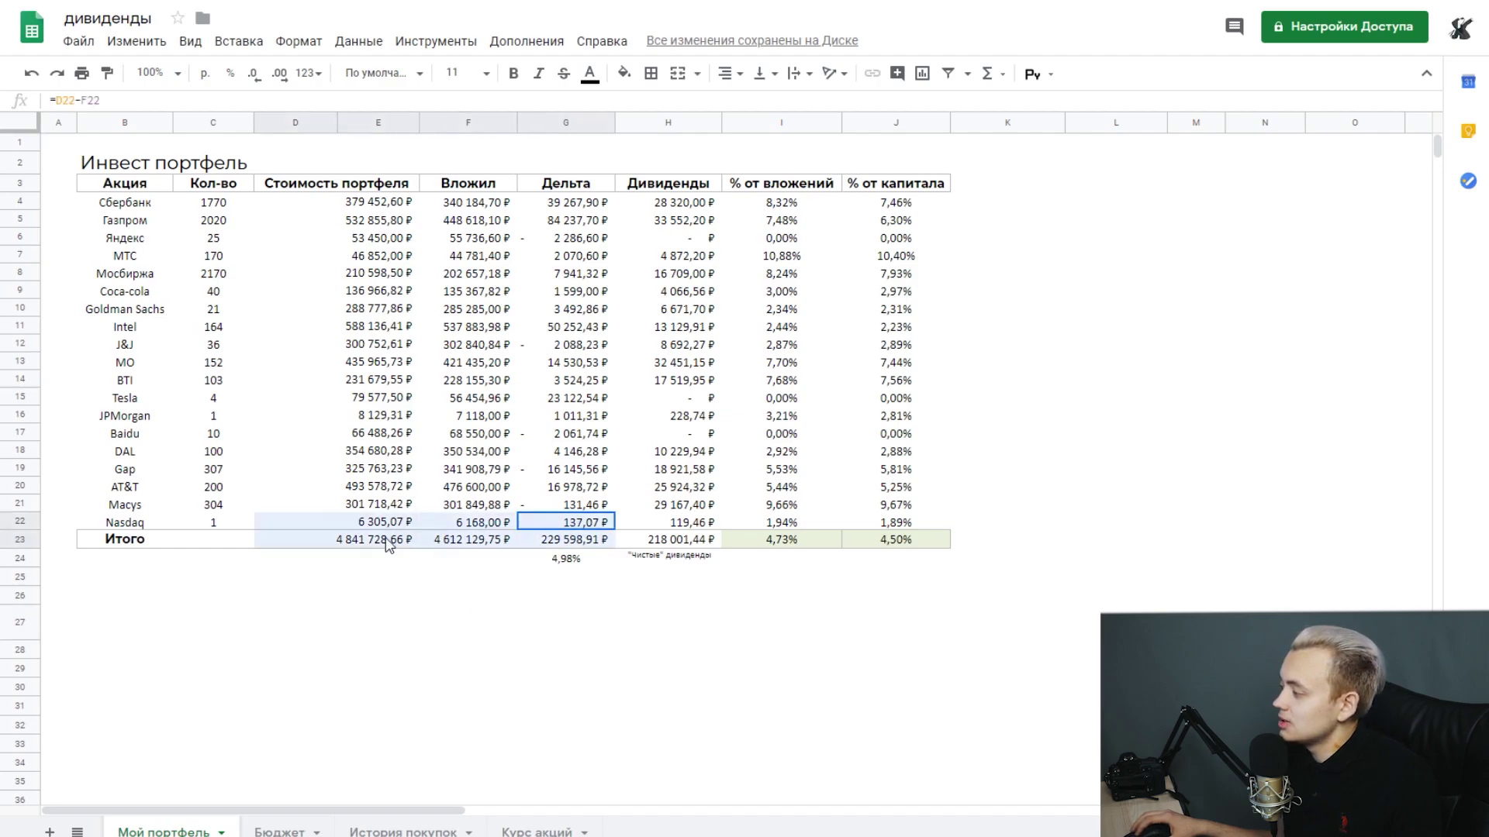
Step: Check the Итого value of the Дельта column against the individual stock deltas above it
click(492, 528)
click(567, 537)
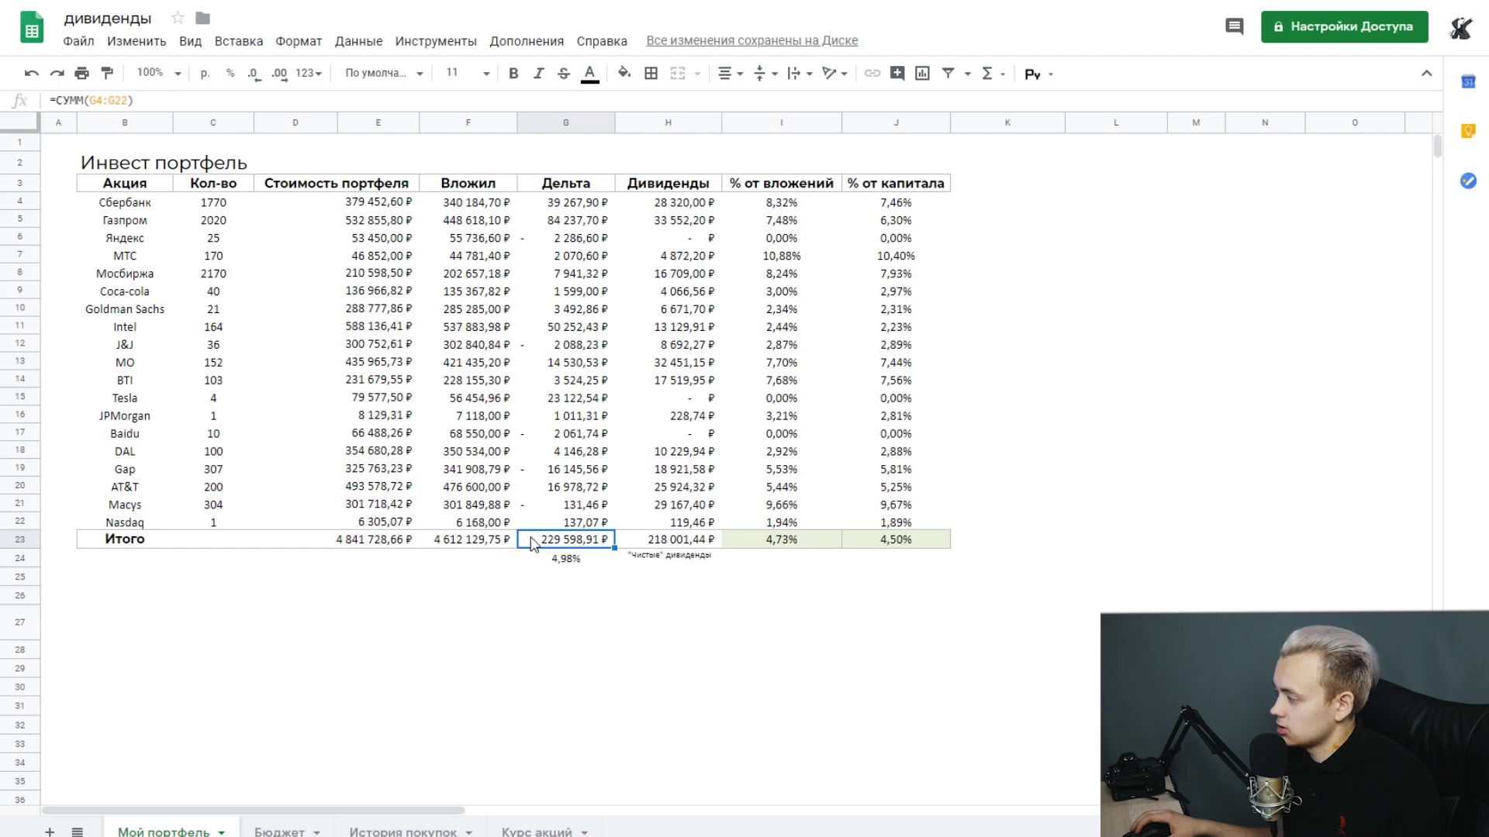
drag(555, 545, 565, 185)
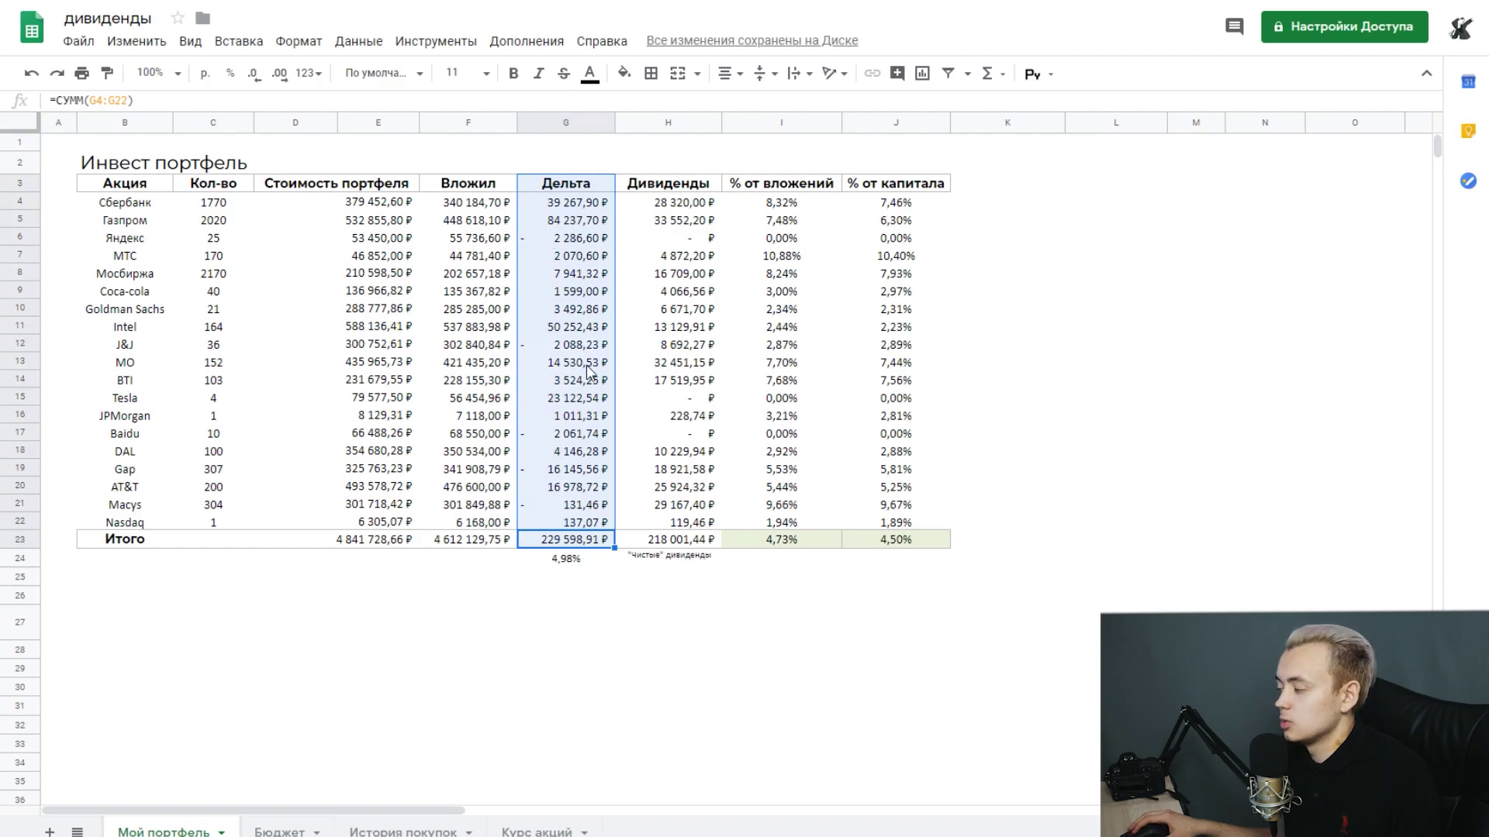
click(567, 545)
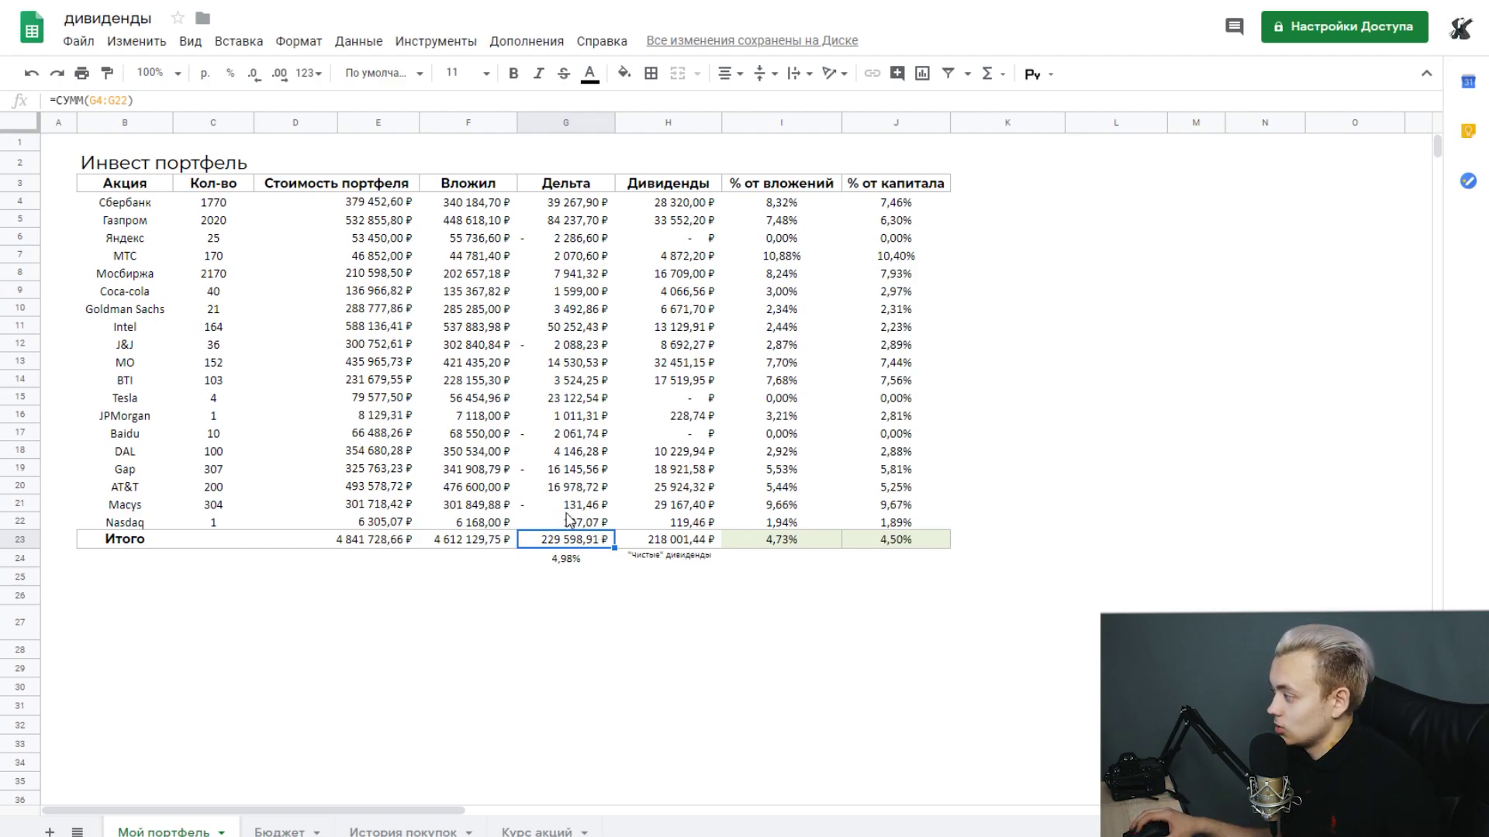
drag(564, 541, 573, 205)
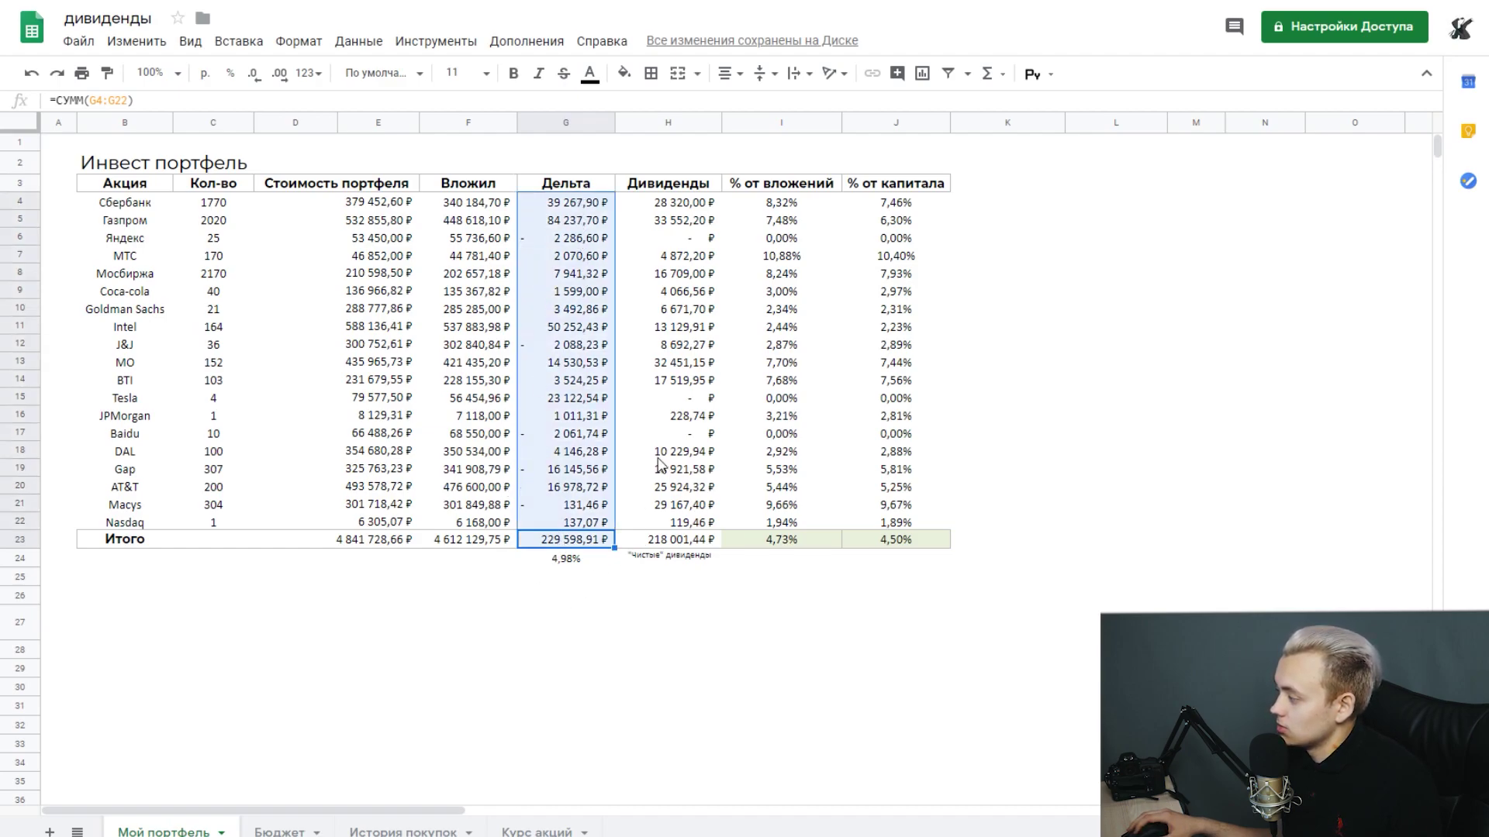
Step: Inspect the Дельта cells of Baidu, J&J and Яндекс and the Итого cell for Дивиденды
click(572, 418)
click(573, 435)
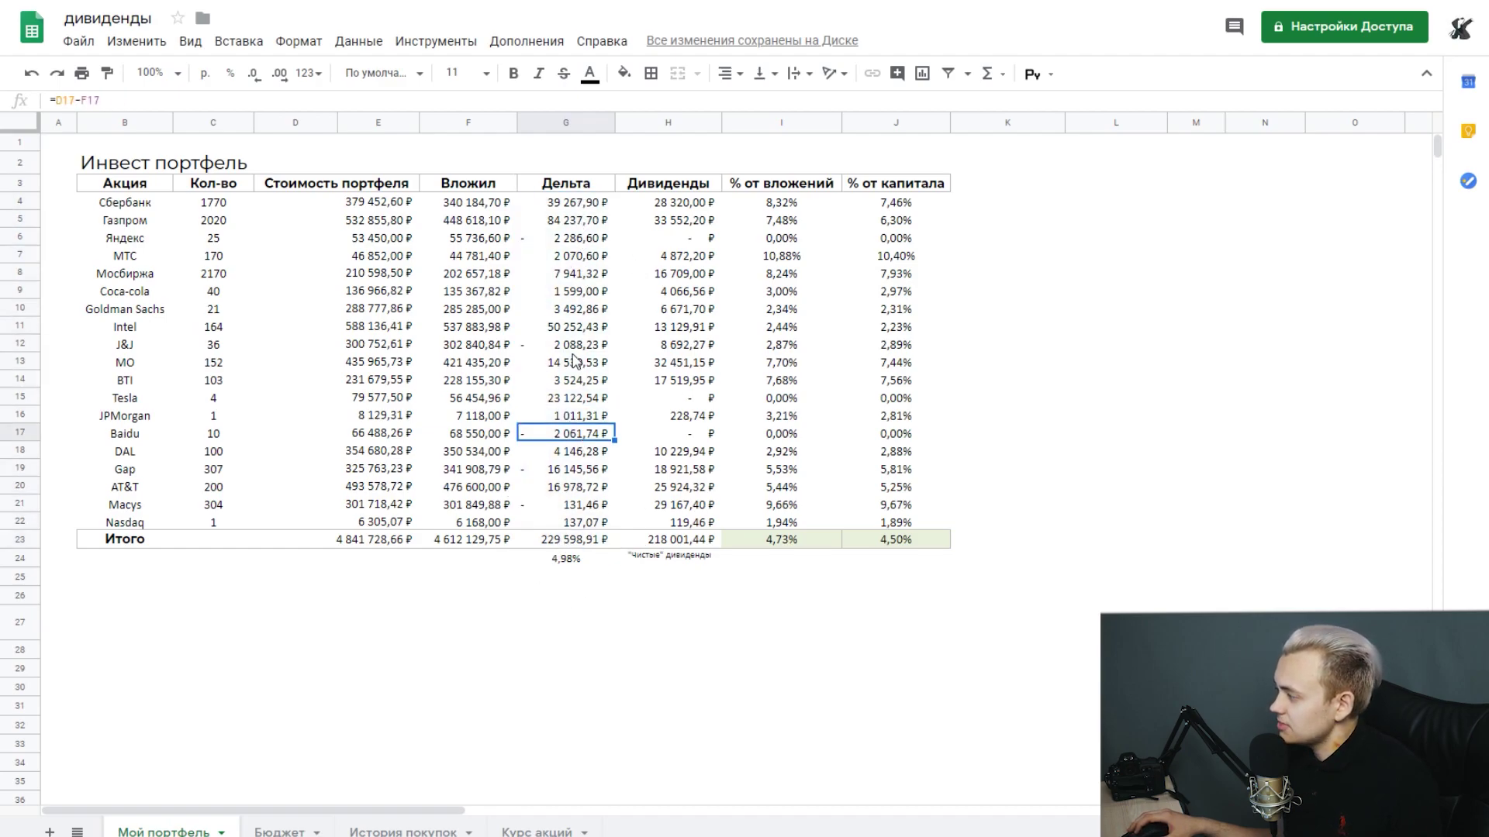
click(575, 345)
click(567, 241)
click(696, 542)
click(682, 578)
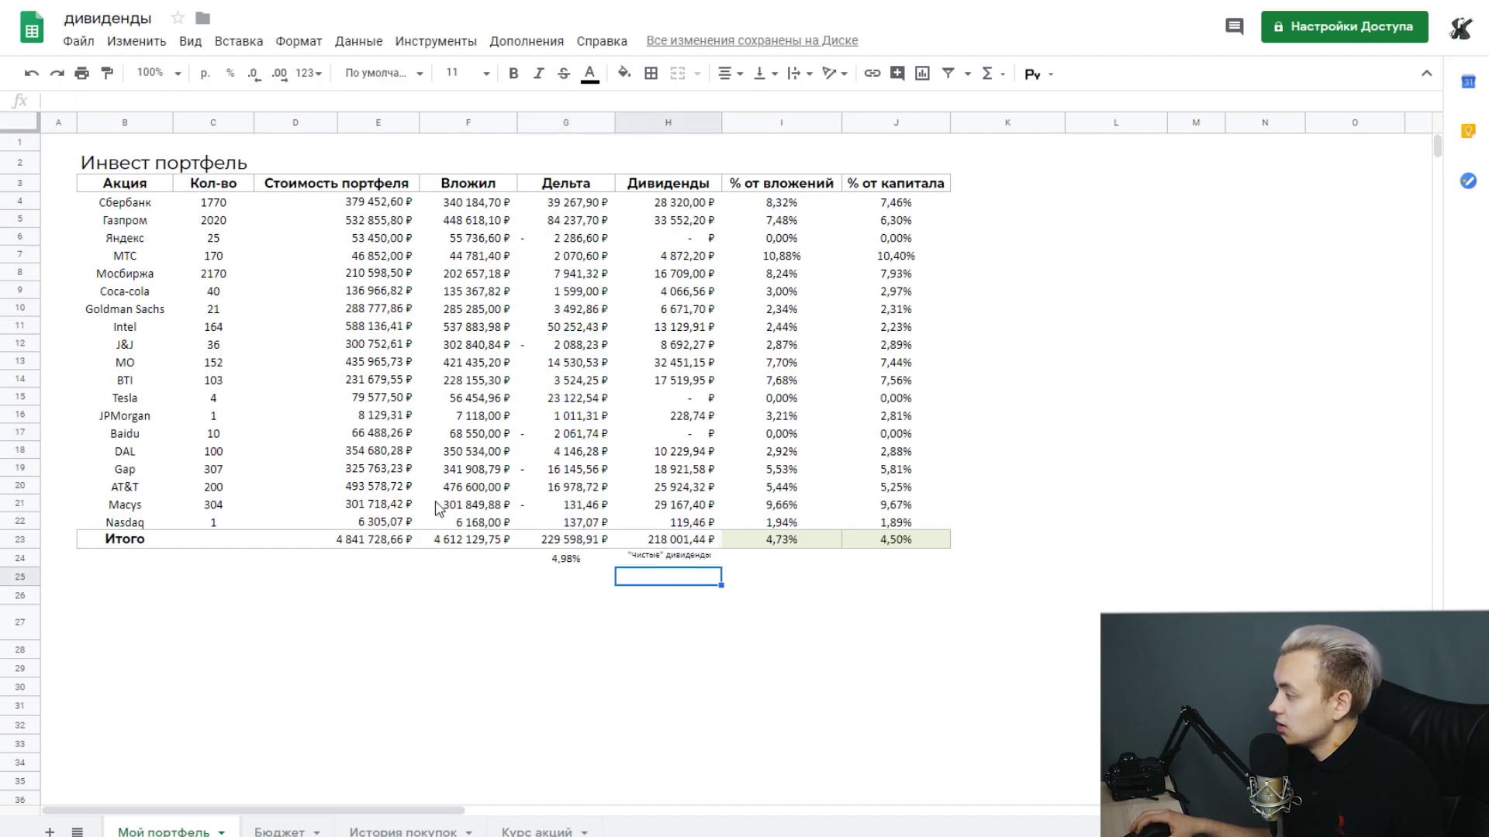
Step: Compare Intel's Стоимость портфеля with its Дивиденды and % от вложений
click(390, 329)
drag(137, 338, 137, 331)
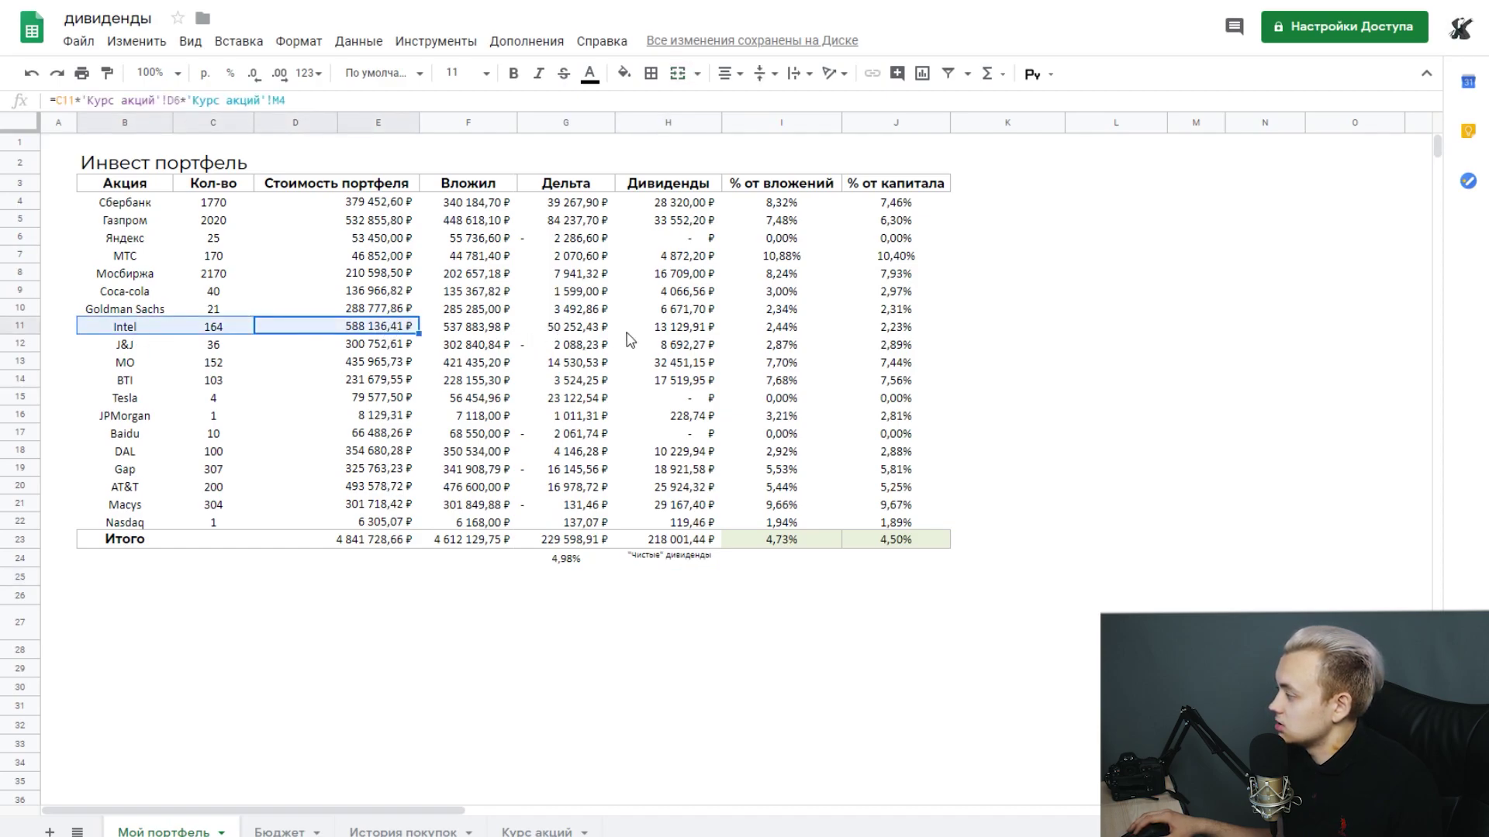
click(660, 332)
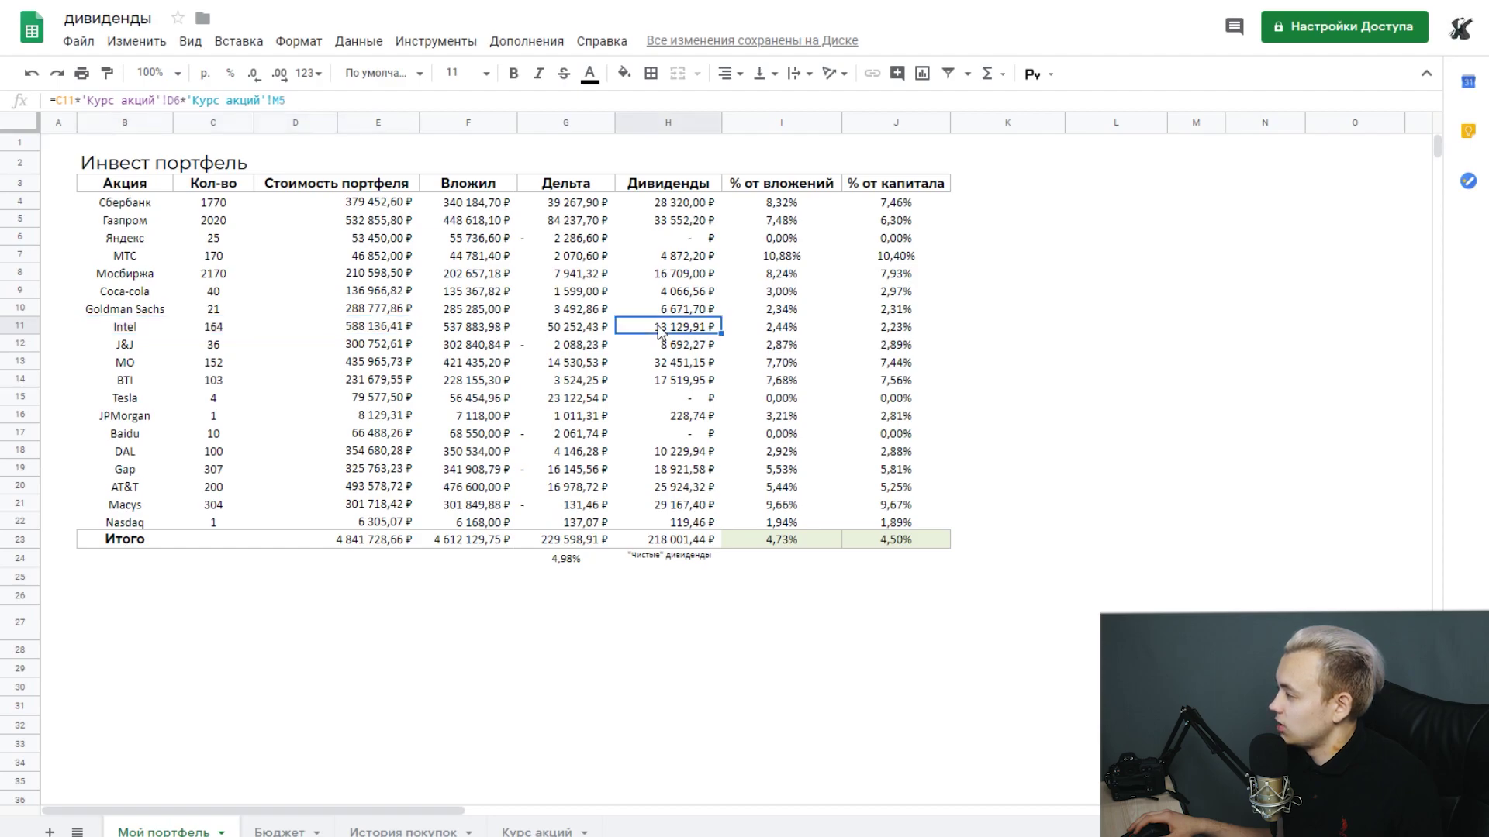
click(372, 335)
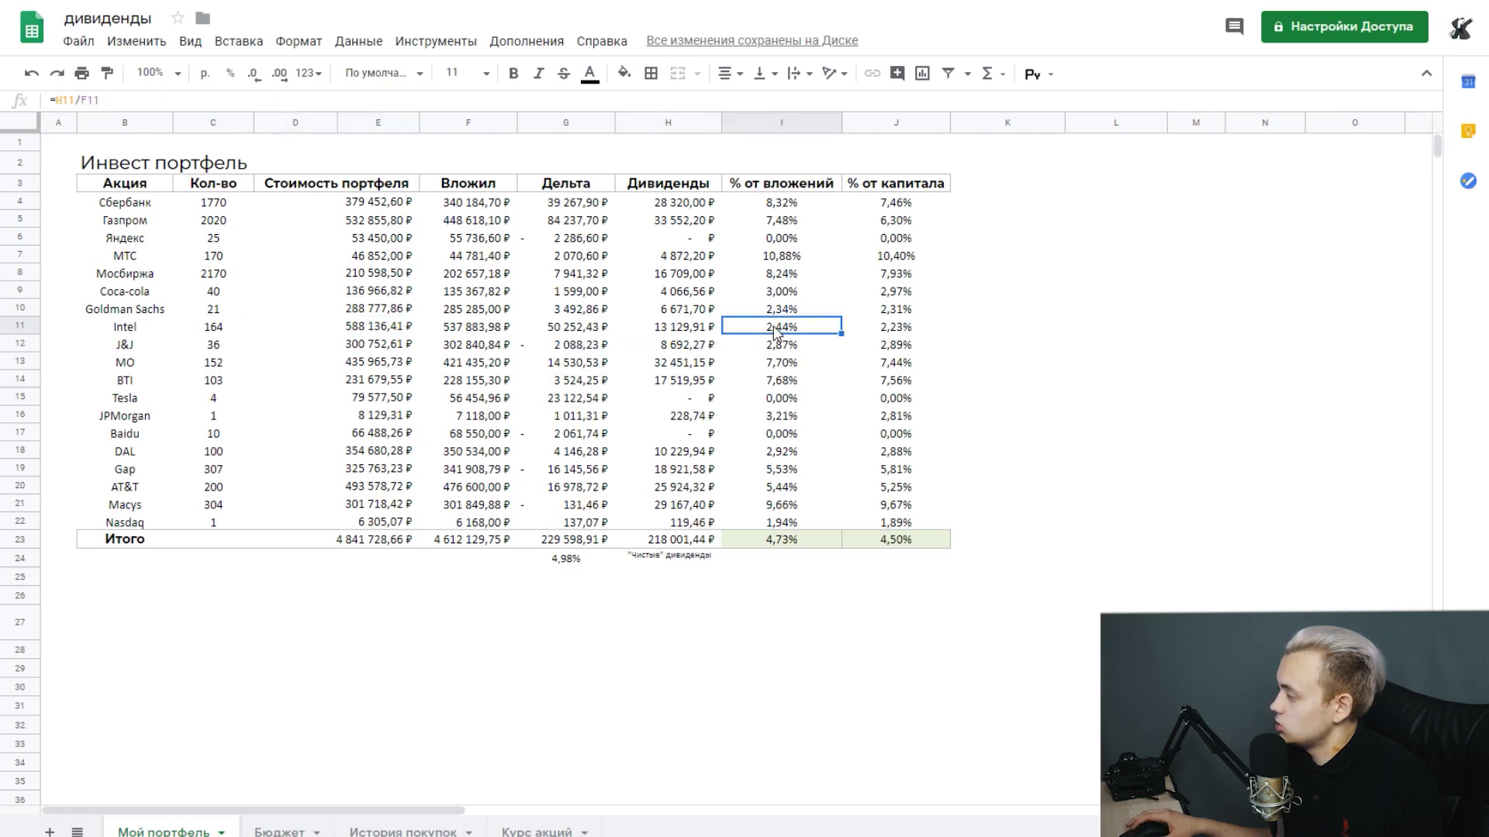
click(690, 332)
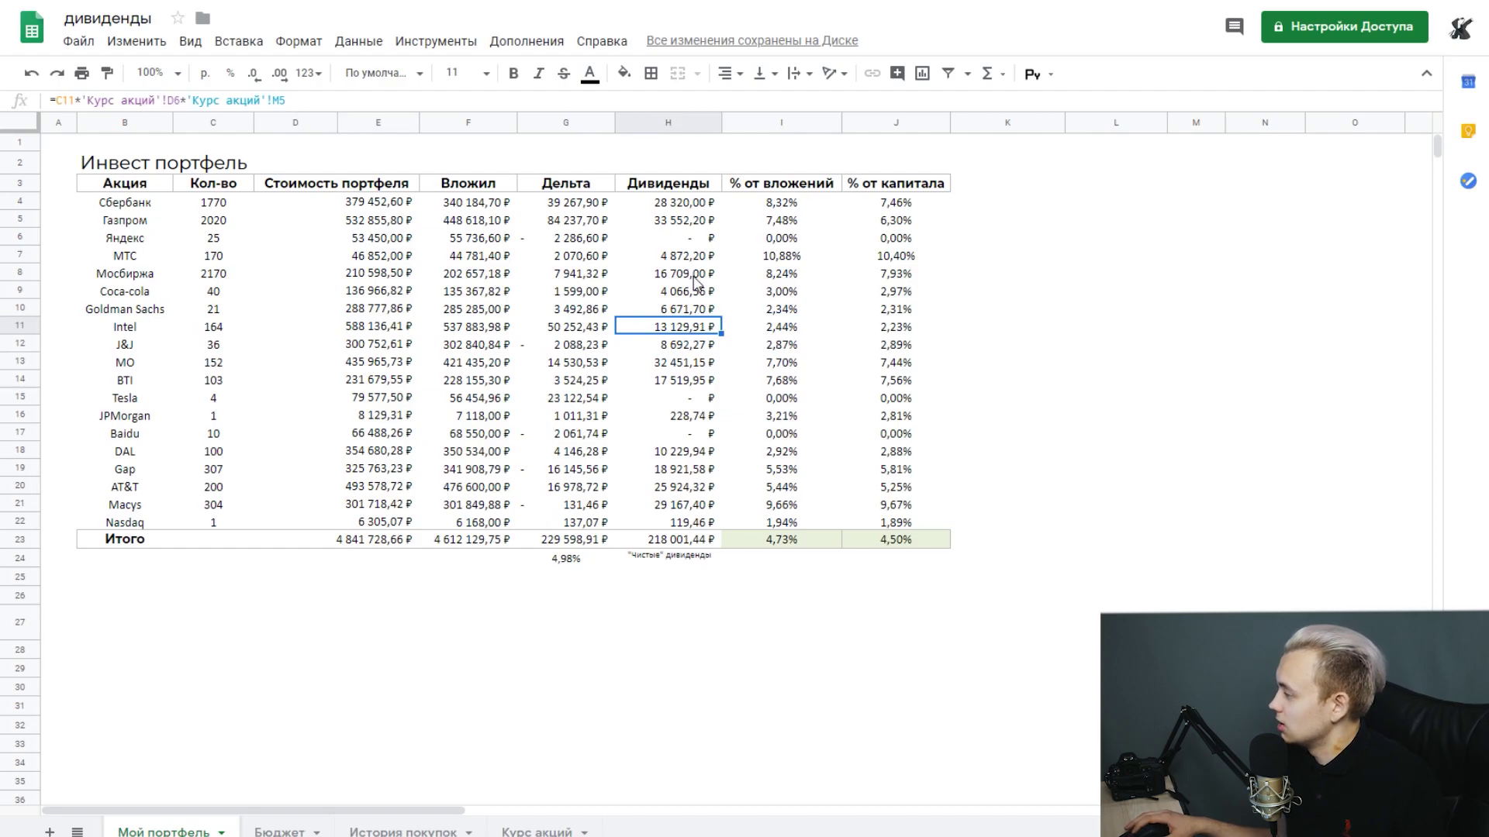
Step: Compare the dividend yield and Дивиденды of Macys with the figures across the whole МТС row
click(770, 505)
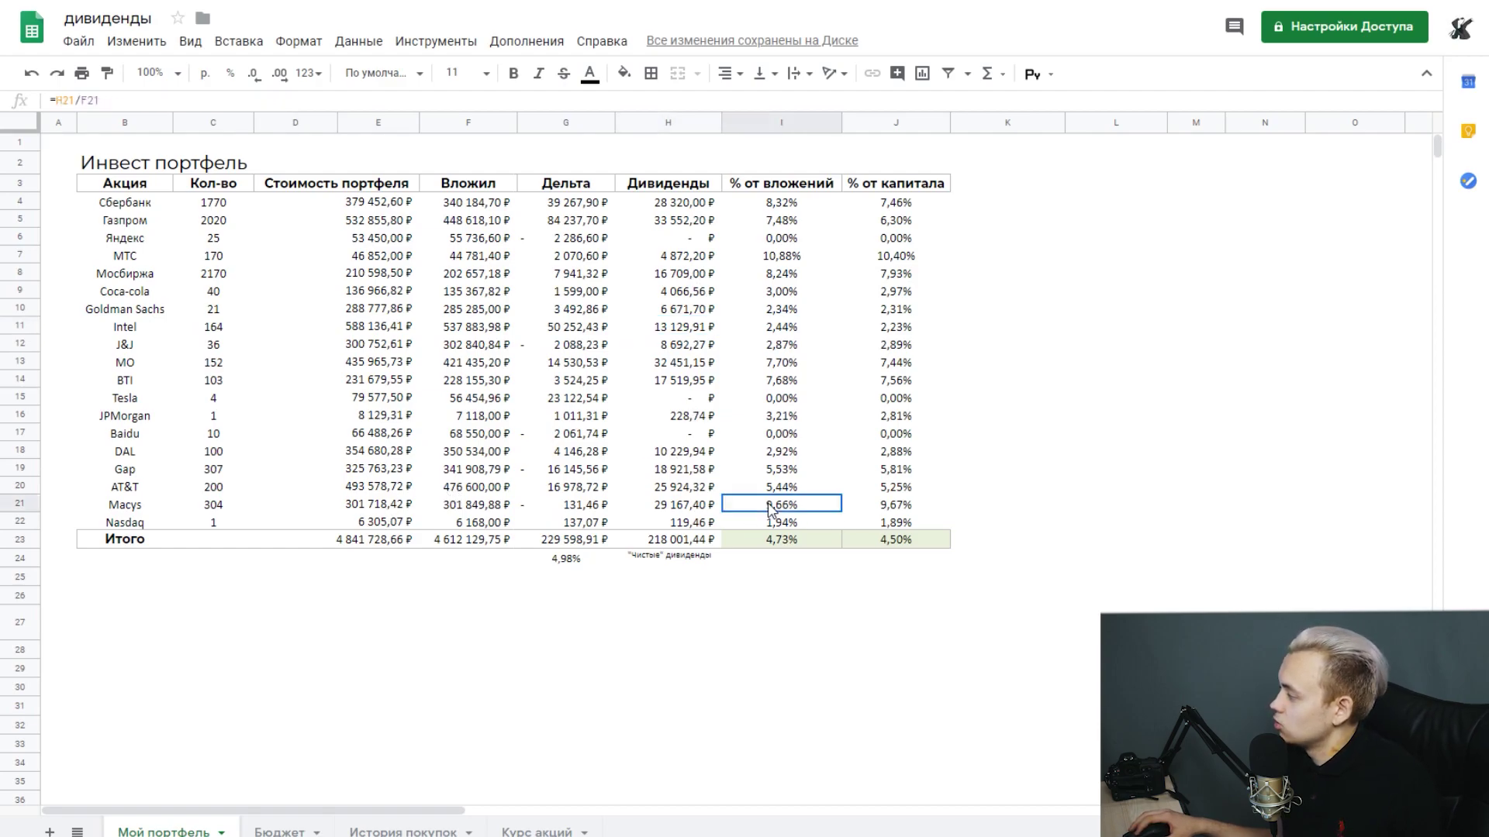
click(665, 508)
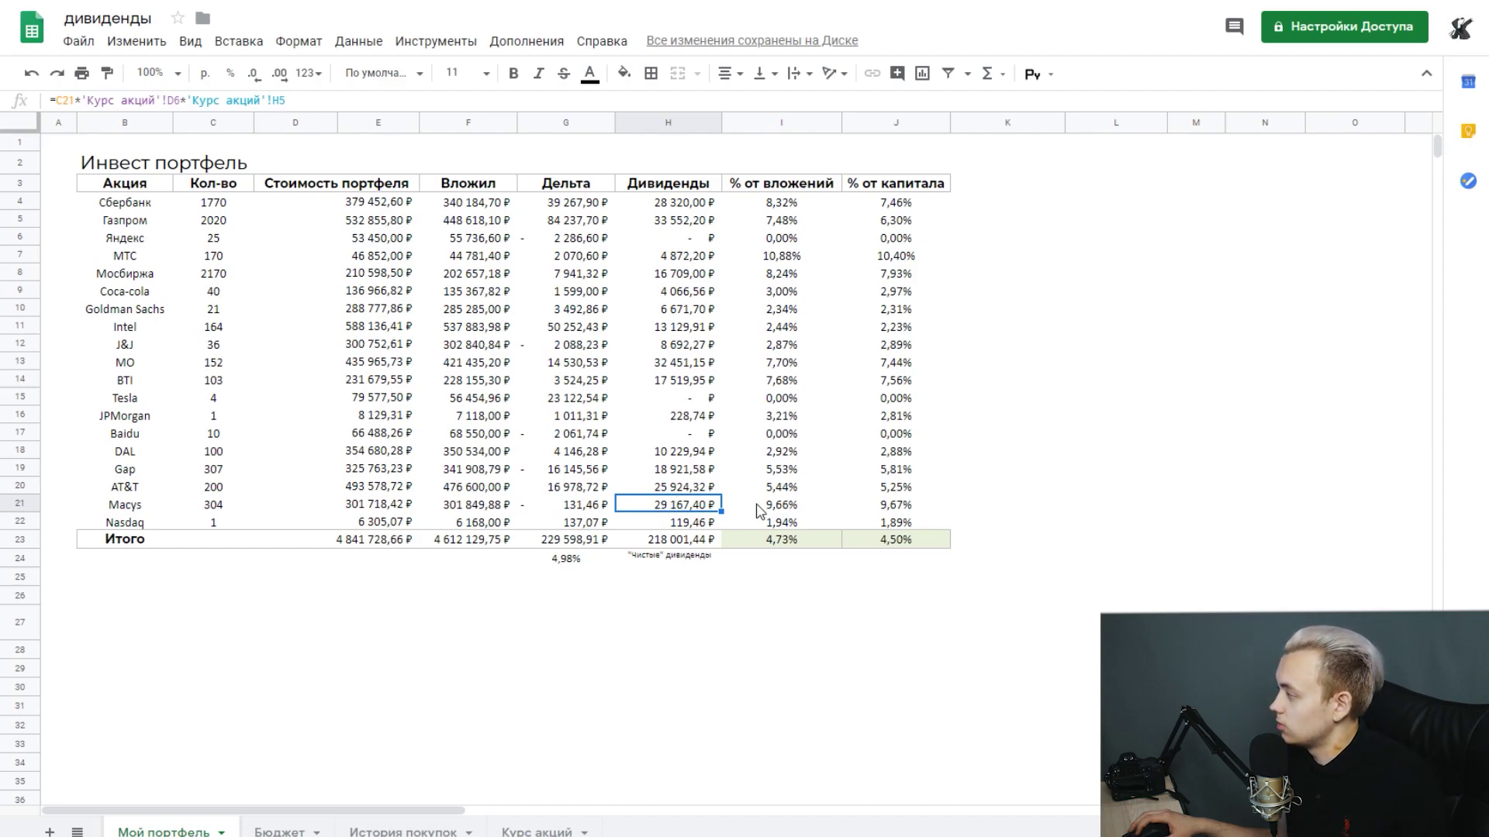
click(653, 262)
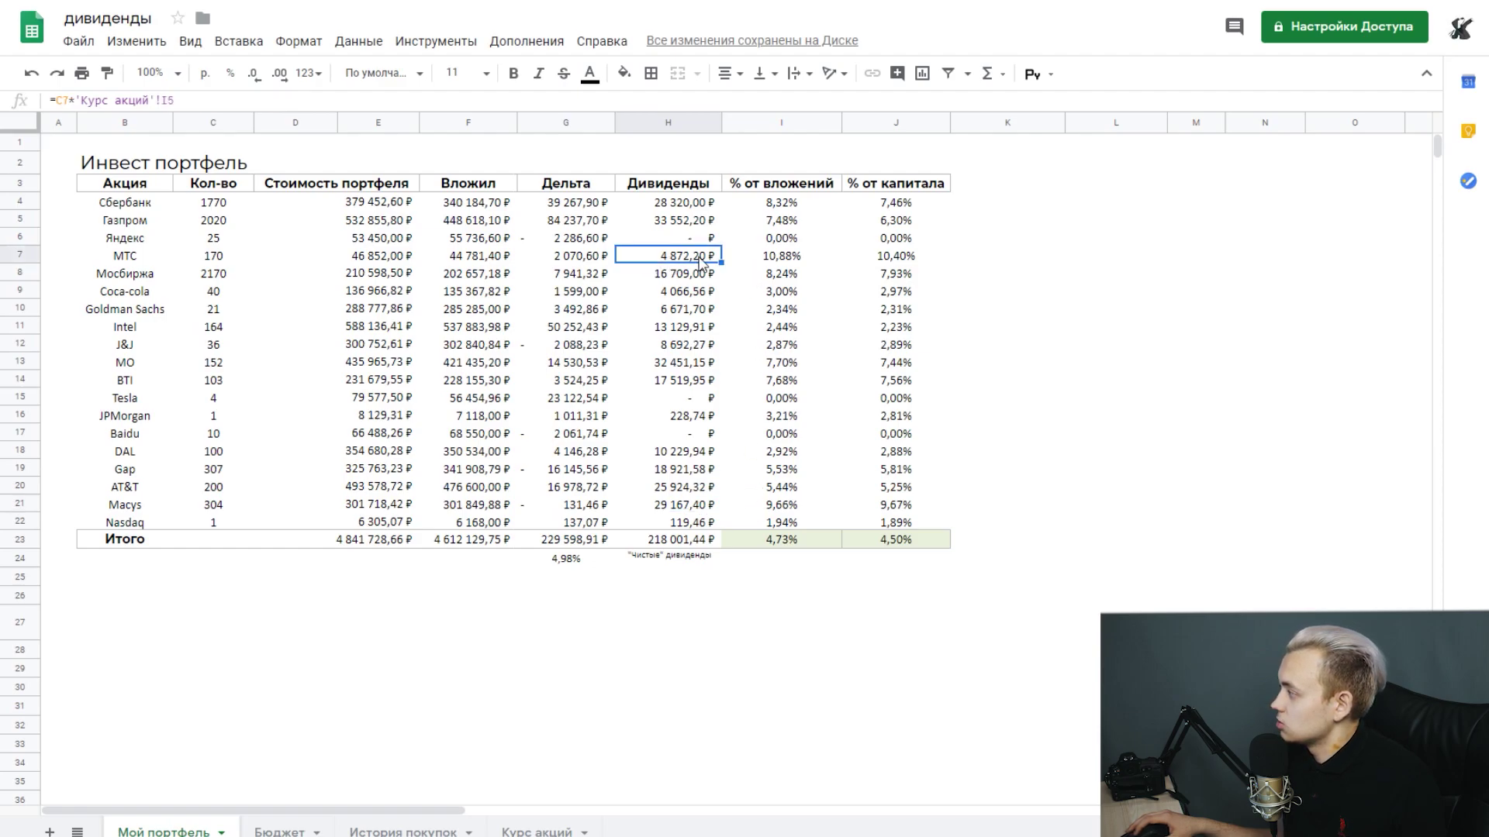
click(403, 262)
click(651, 257)
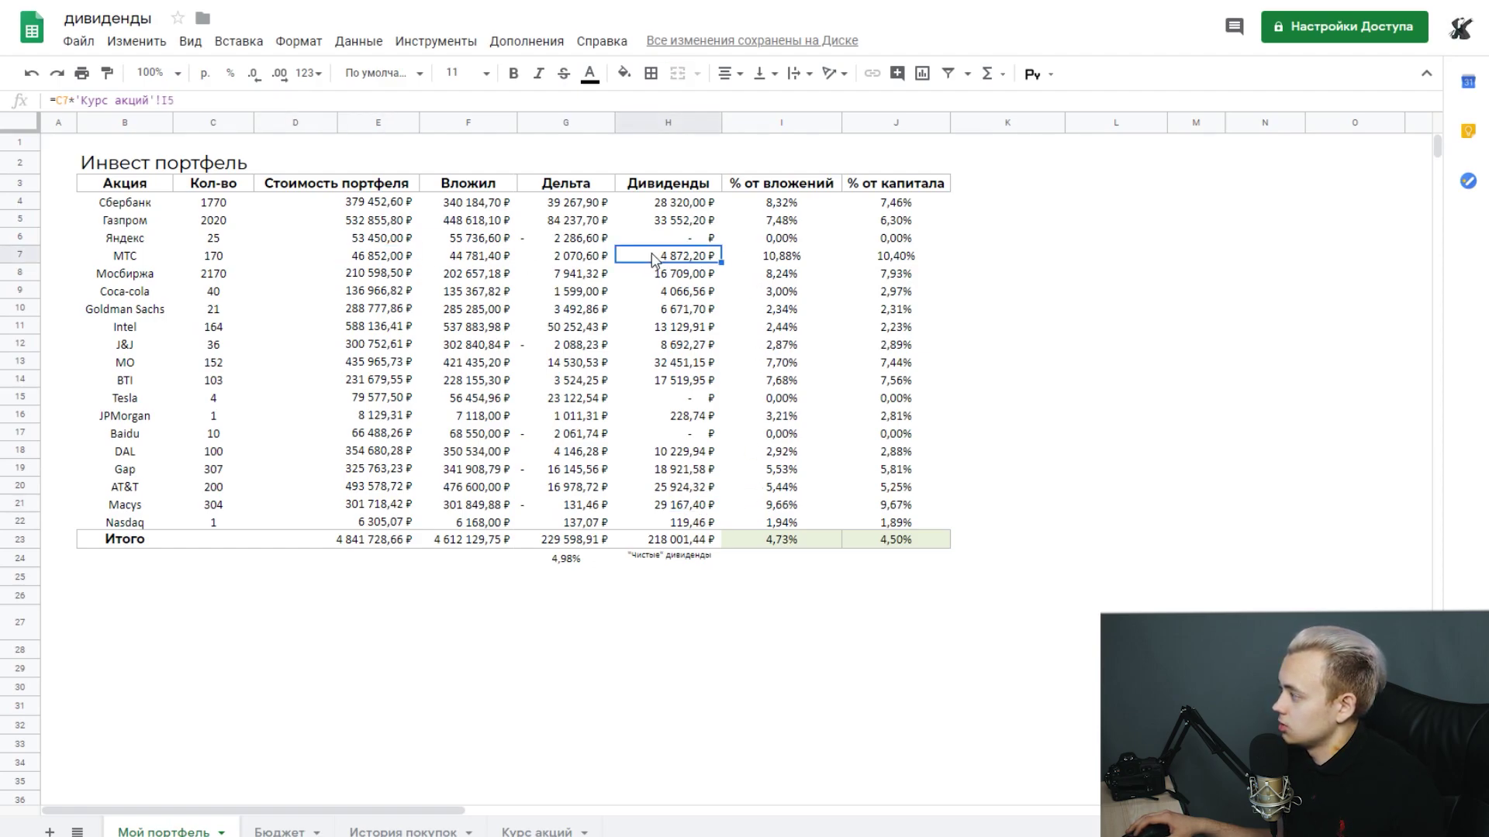
drag(132, 256, 911, 262)
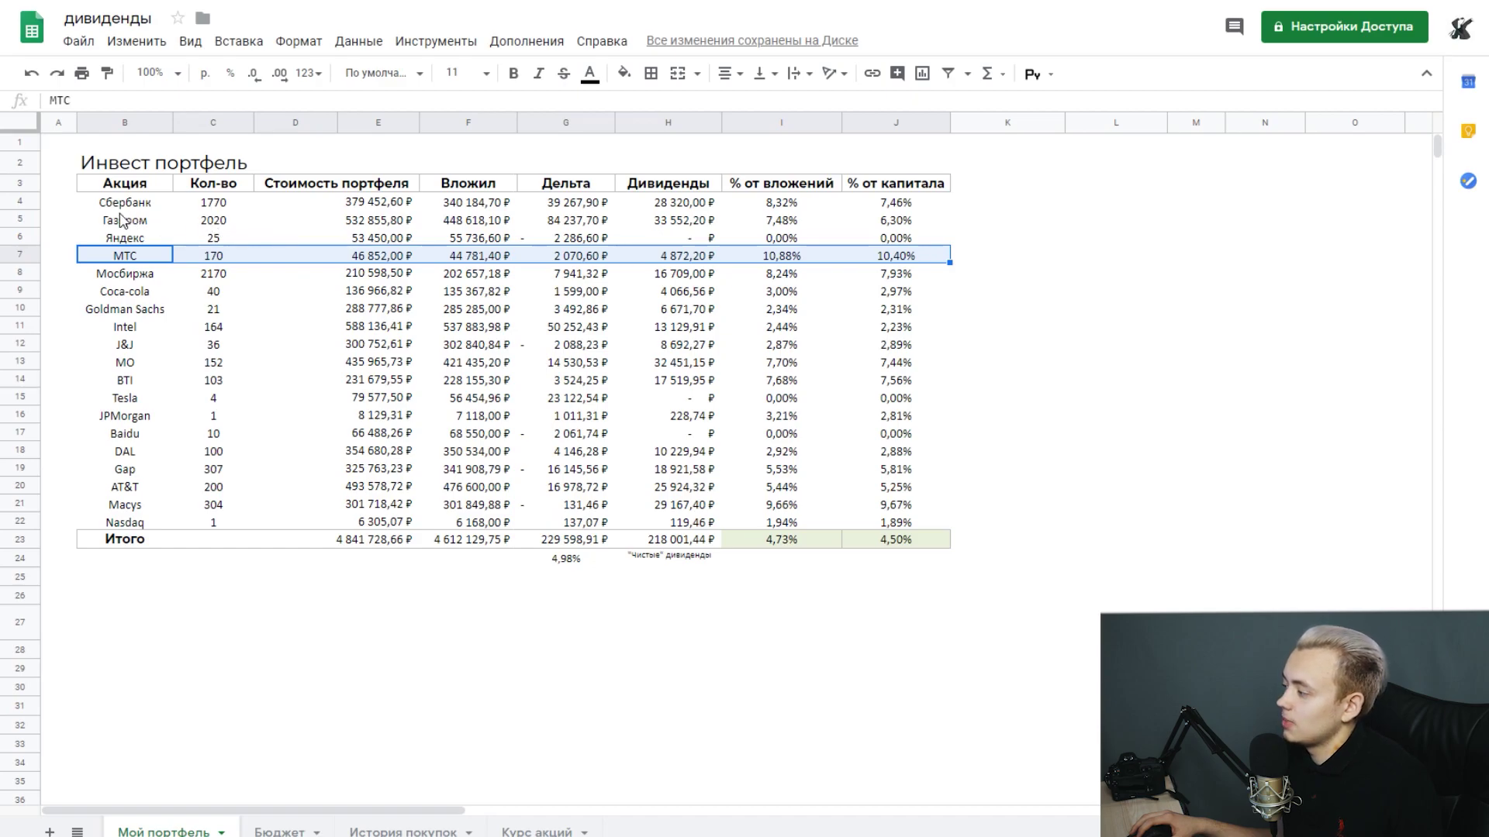
Step: Review the share quantities (Кол-во) of Сбербанк, Мосбиржа, Coca-cola, JPMorgan and Nasdaq
drag(120, 223, 200, 207)
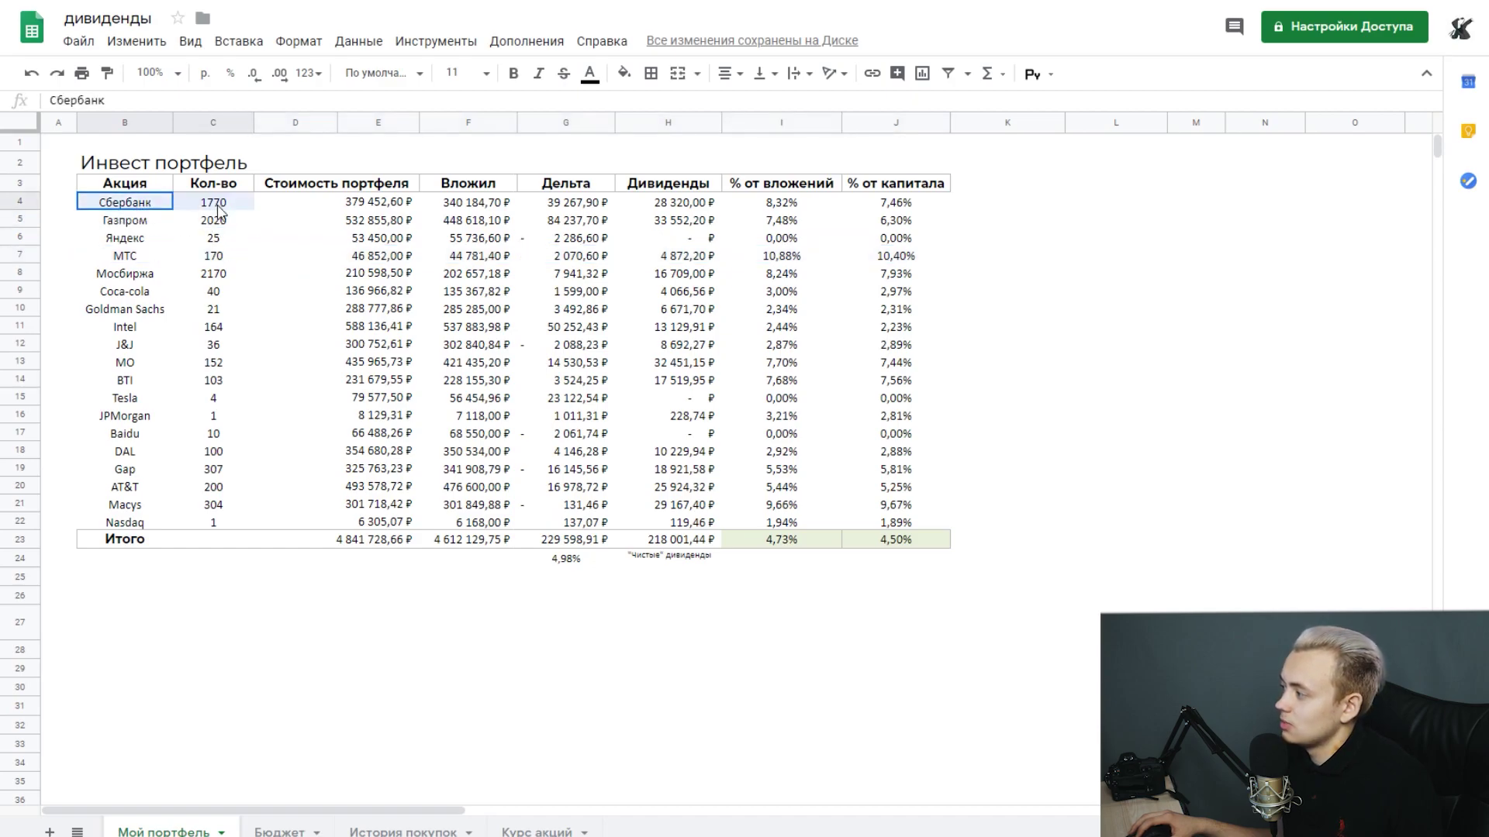
drag(144, 280, 200, 279)
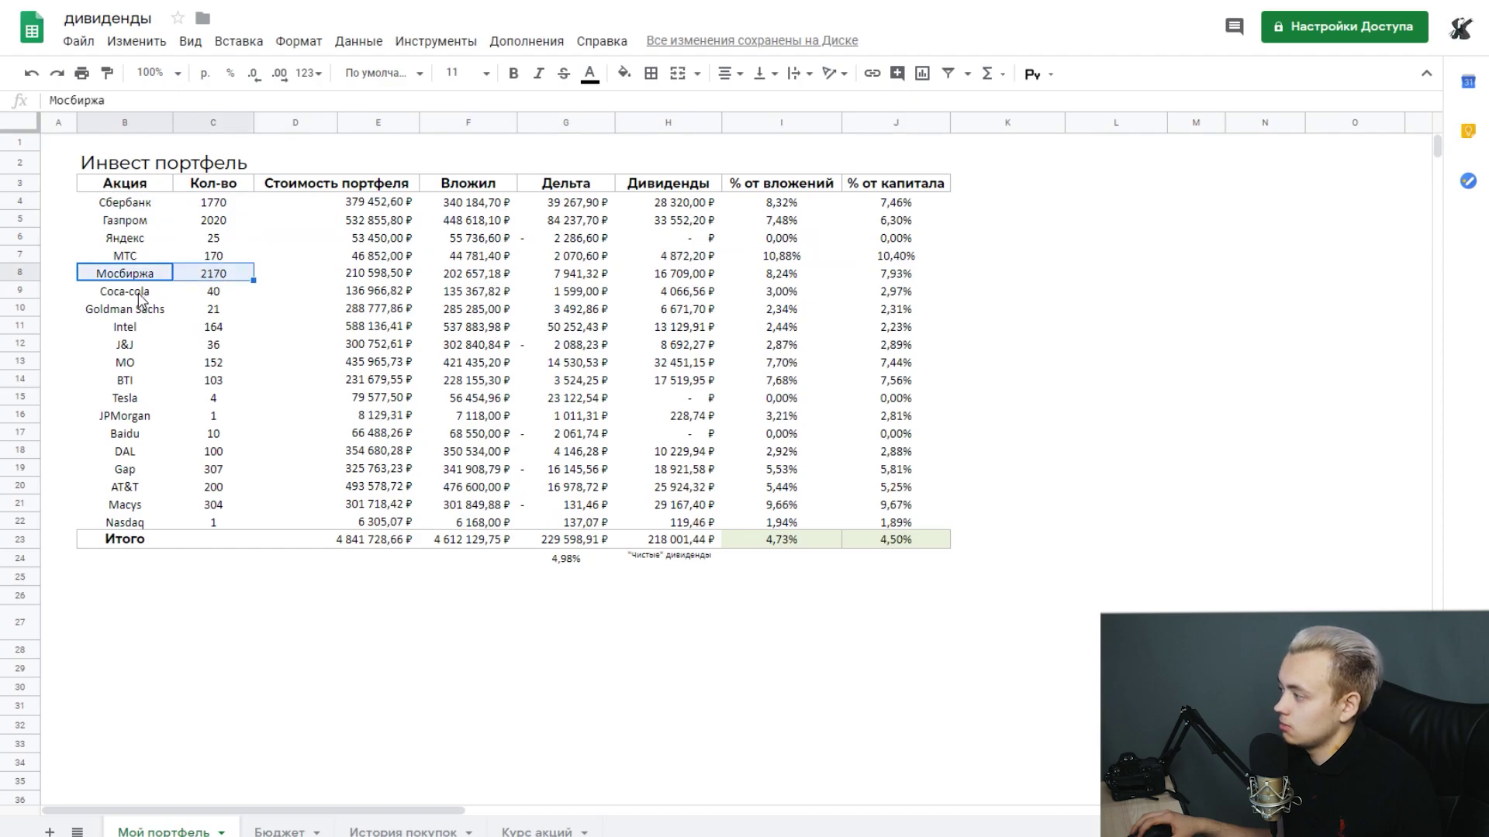
drag(141, 298, 222, 307)
click(202, 297)
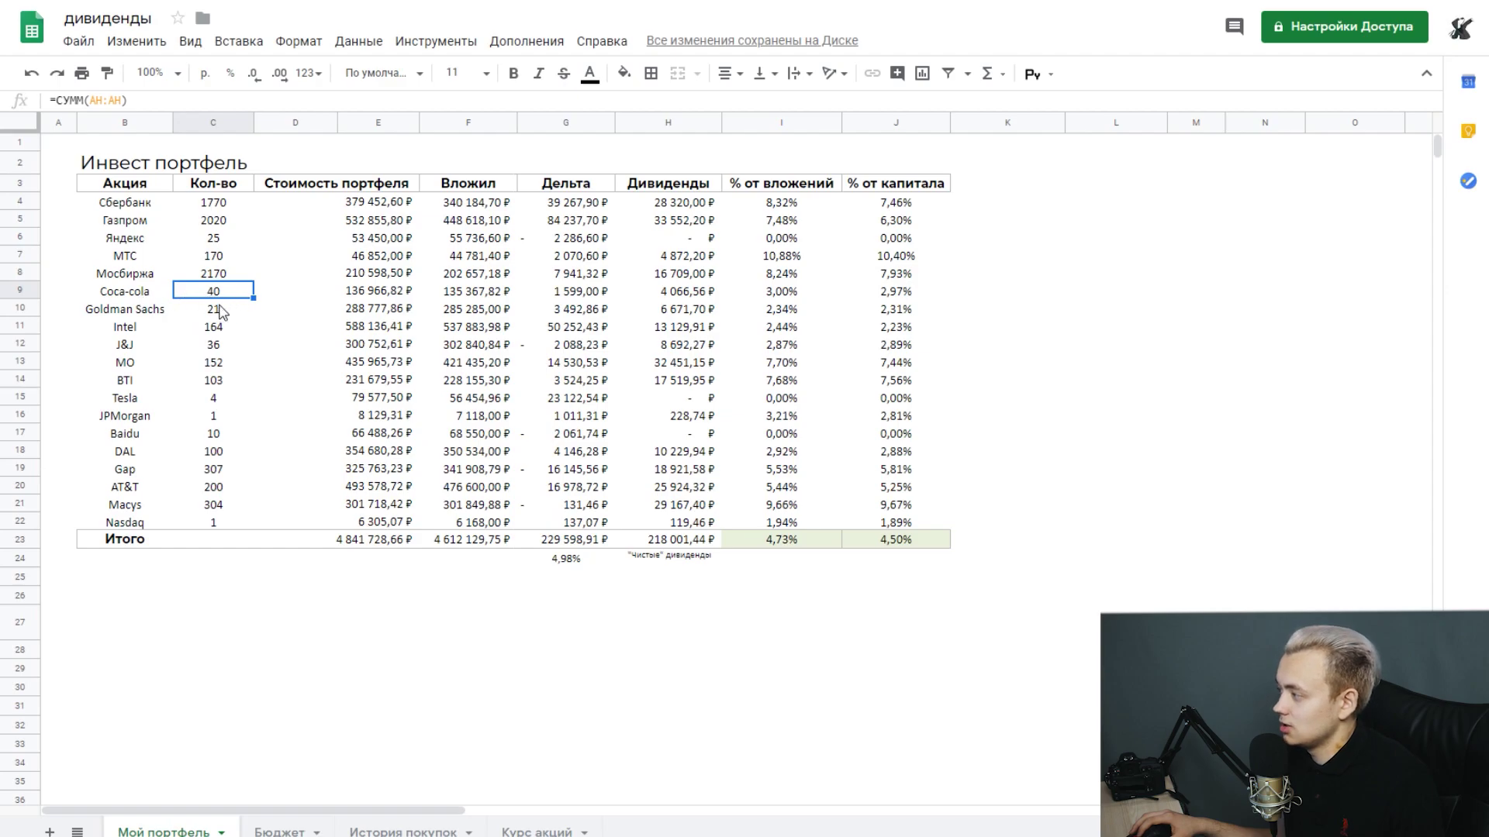
click(207, 421)
key(ctrl+Down)
click(210, 420)
drag(146, 415, 233, 415)
drag(145, 522, 211, 518)
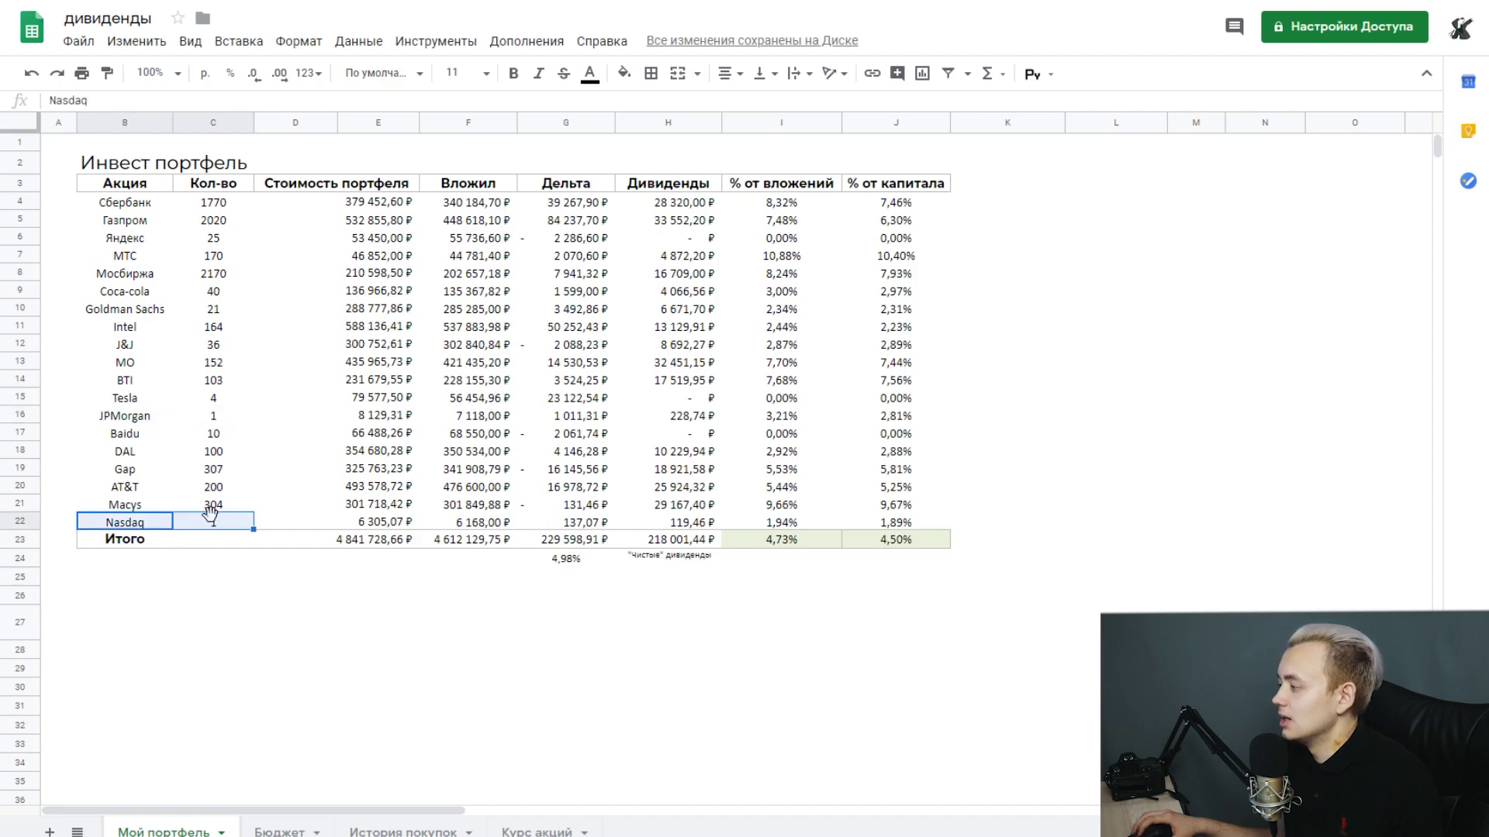
Step: Examine Tesla's Кол-во, Дивиденды, Стоимость портфеля and Вложил cells
drag(166, 425, 213, 398)
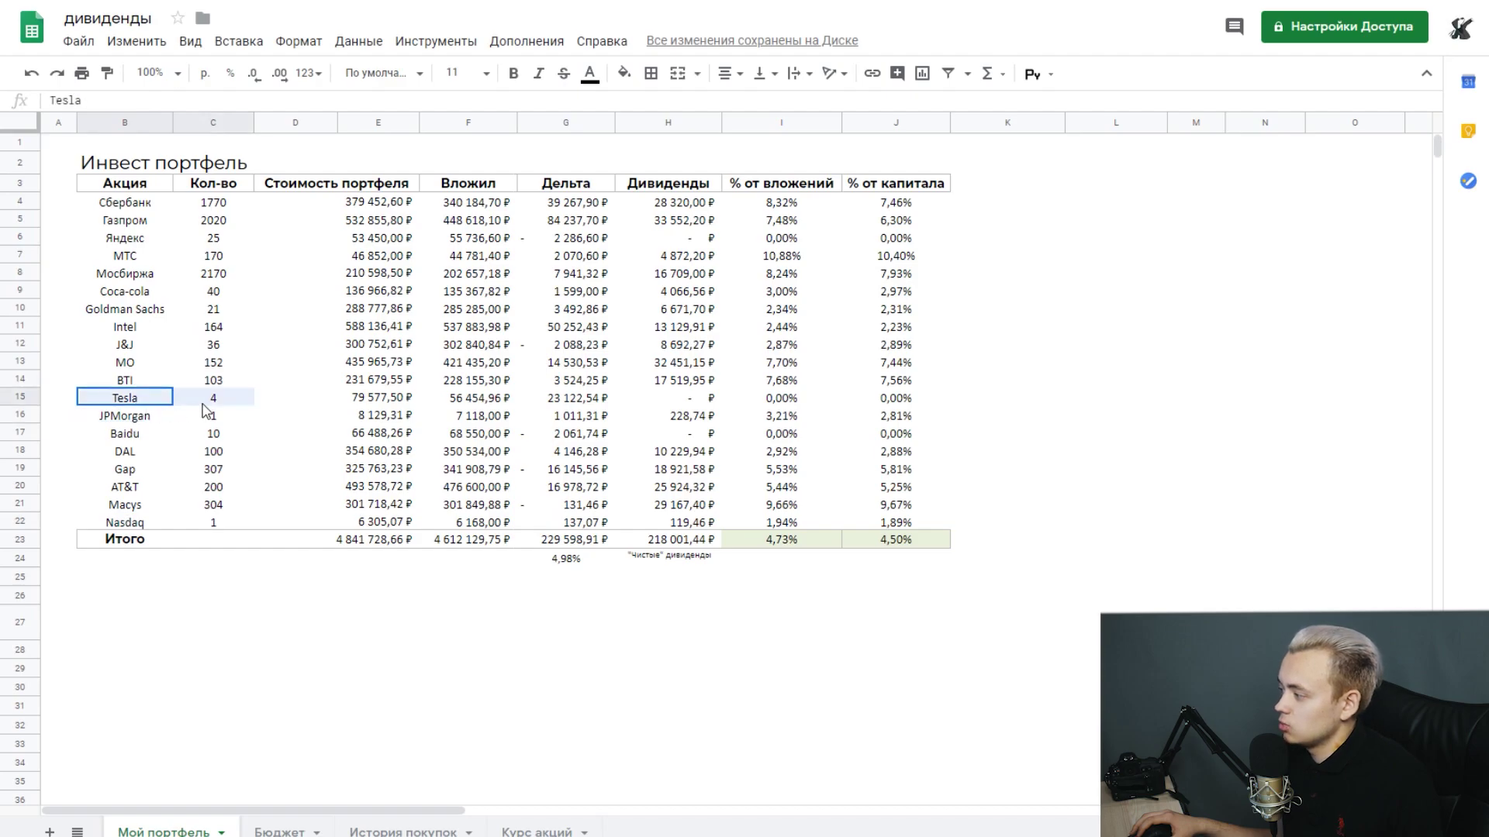
click(214, 397)
click(704, 400)
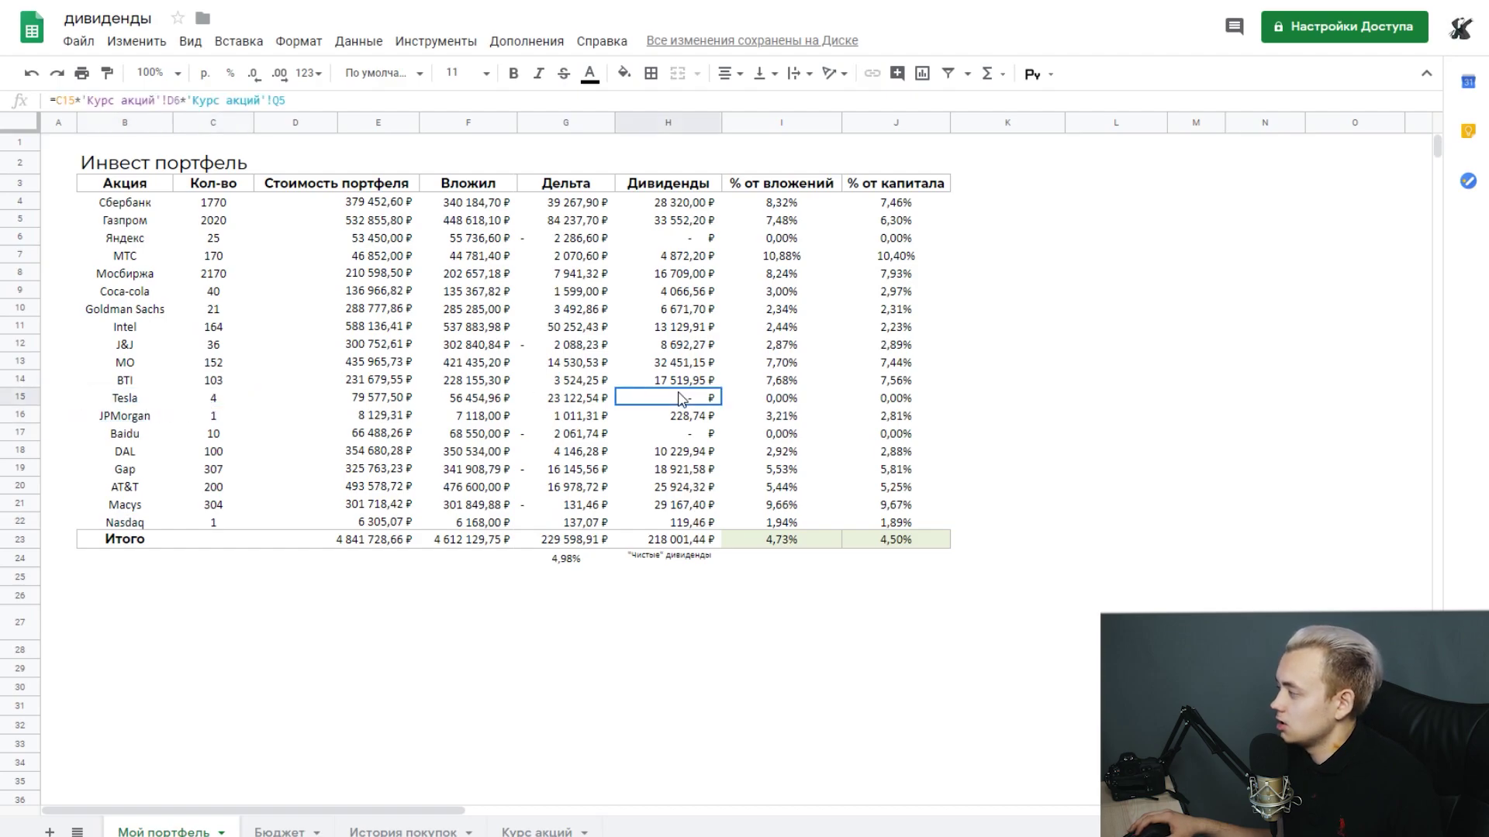
click(326, 399)
click(487, 400)
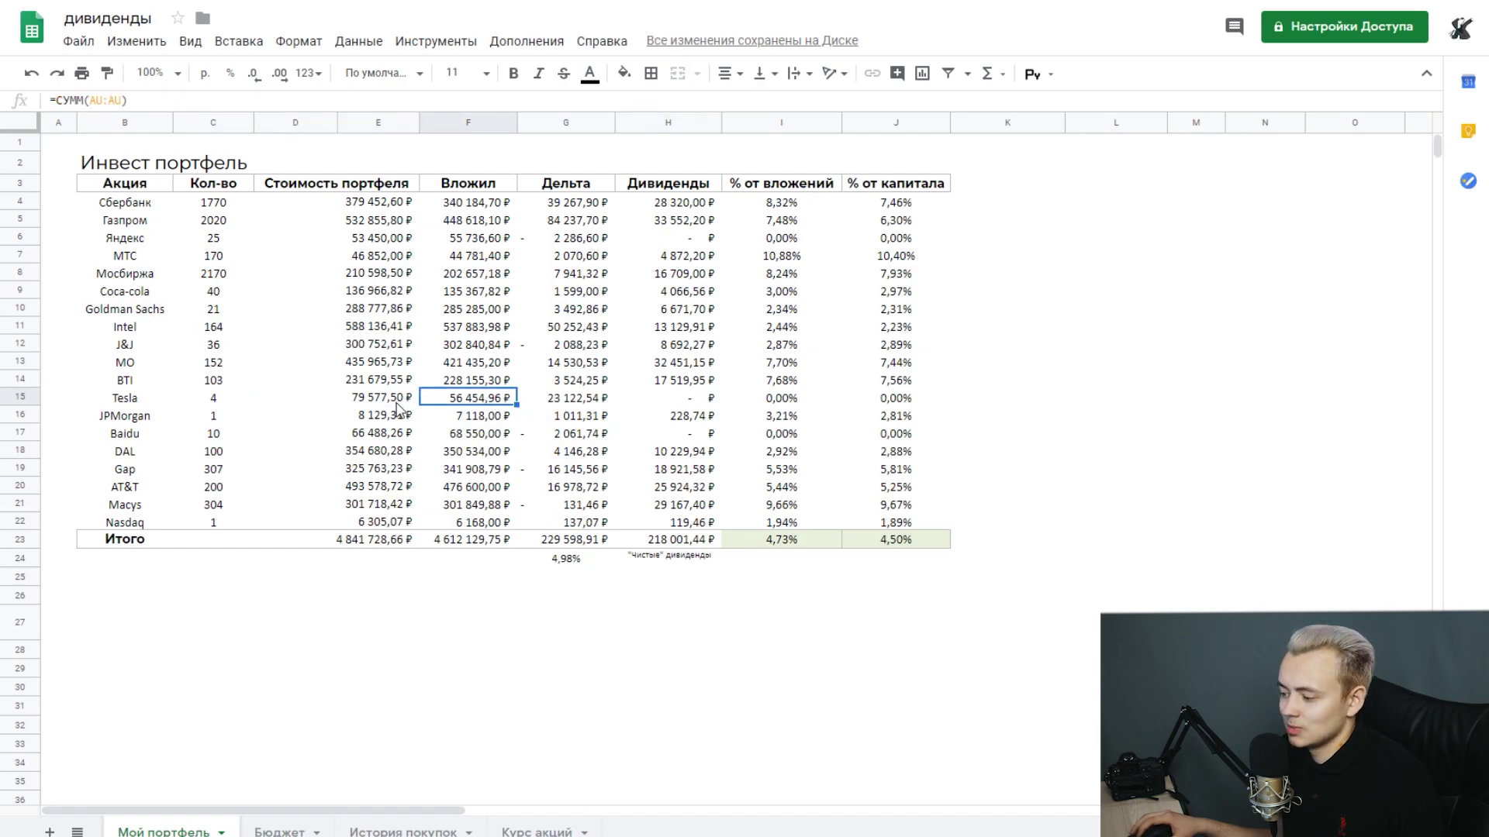
Step: Switch to TradingView and view the price charts of AT&T (T) and Tesla (TSLA) from the watchlist
key(alt+Tab)
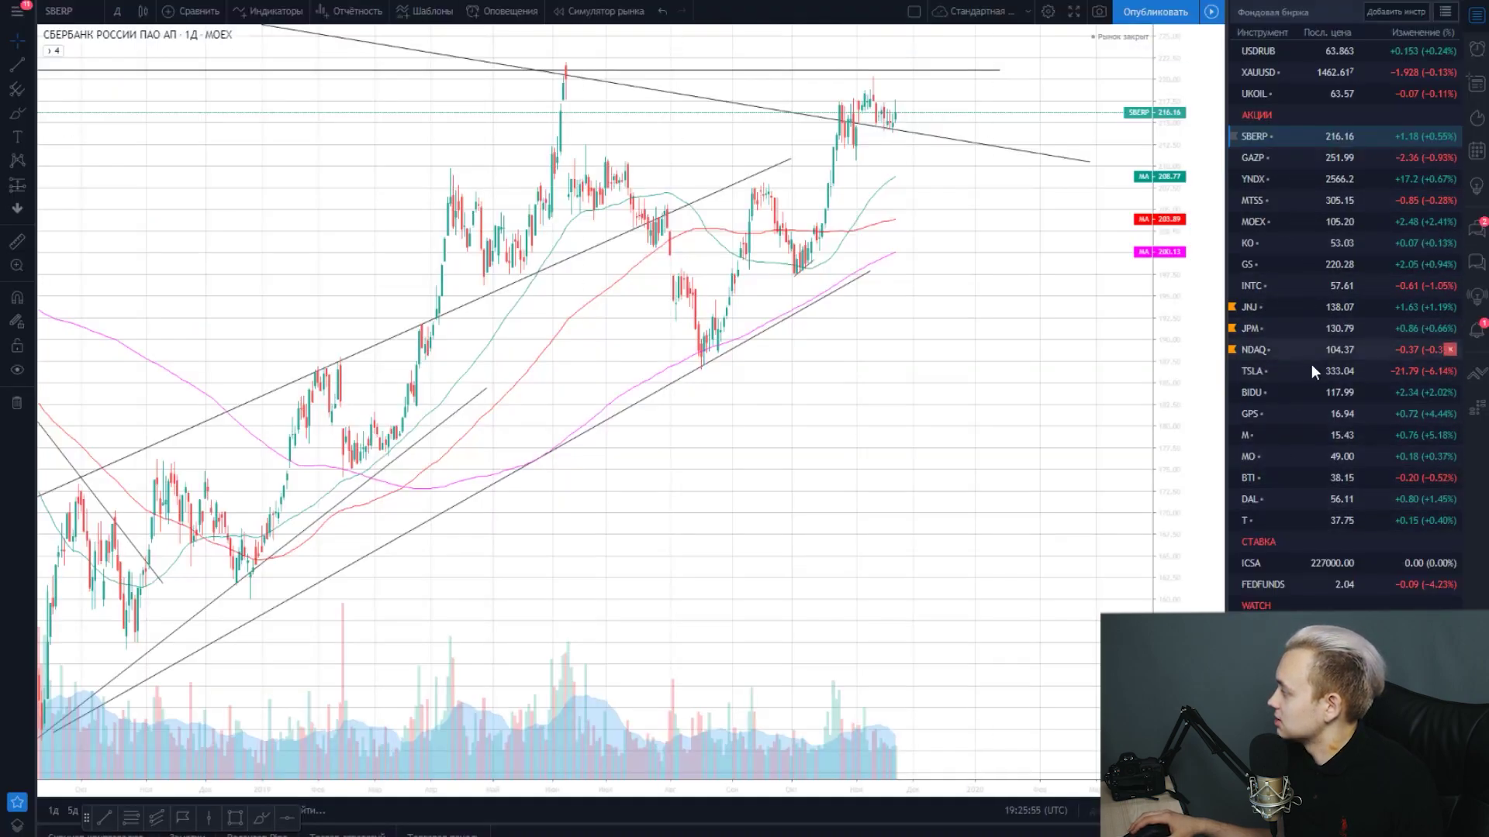
click(1299, 518)
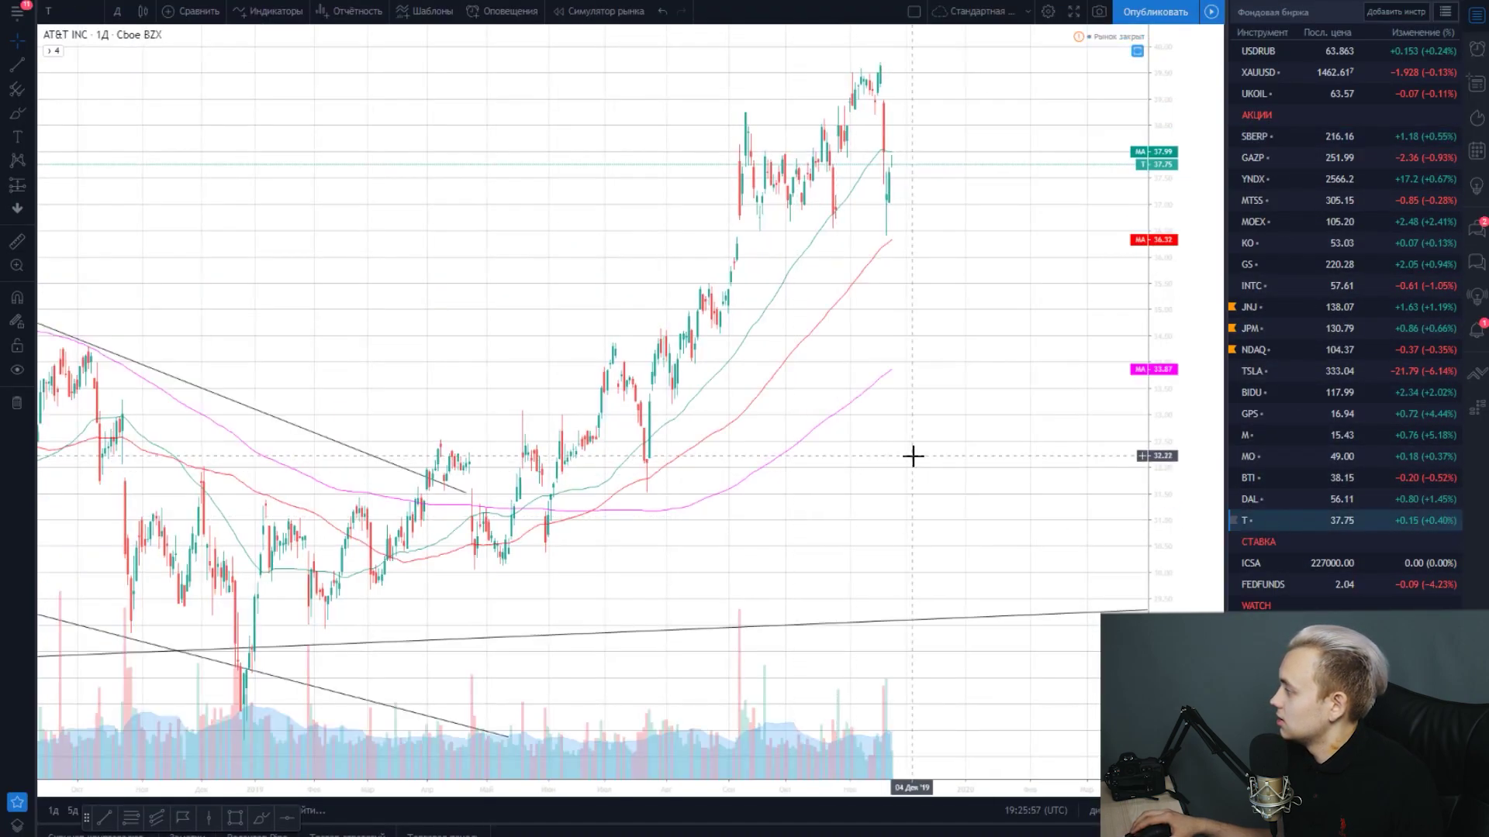
scroll(438, 305, down, 5)
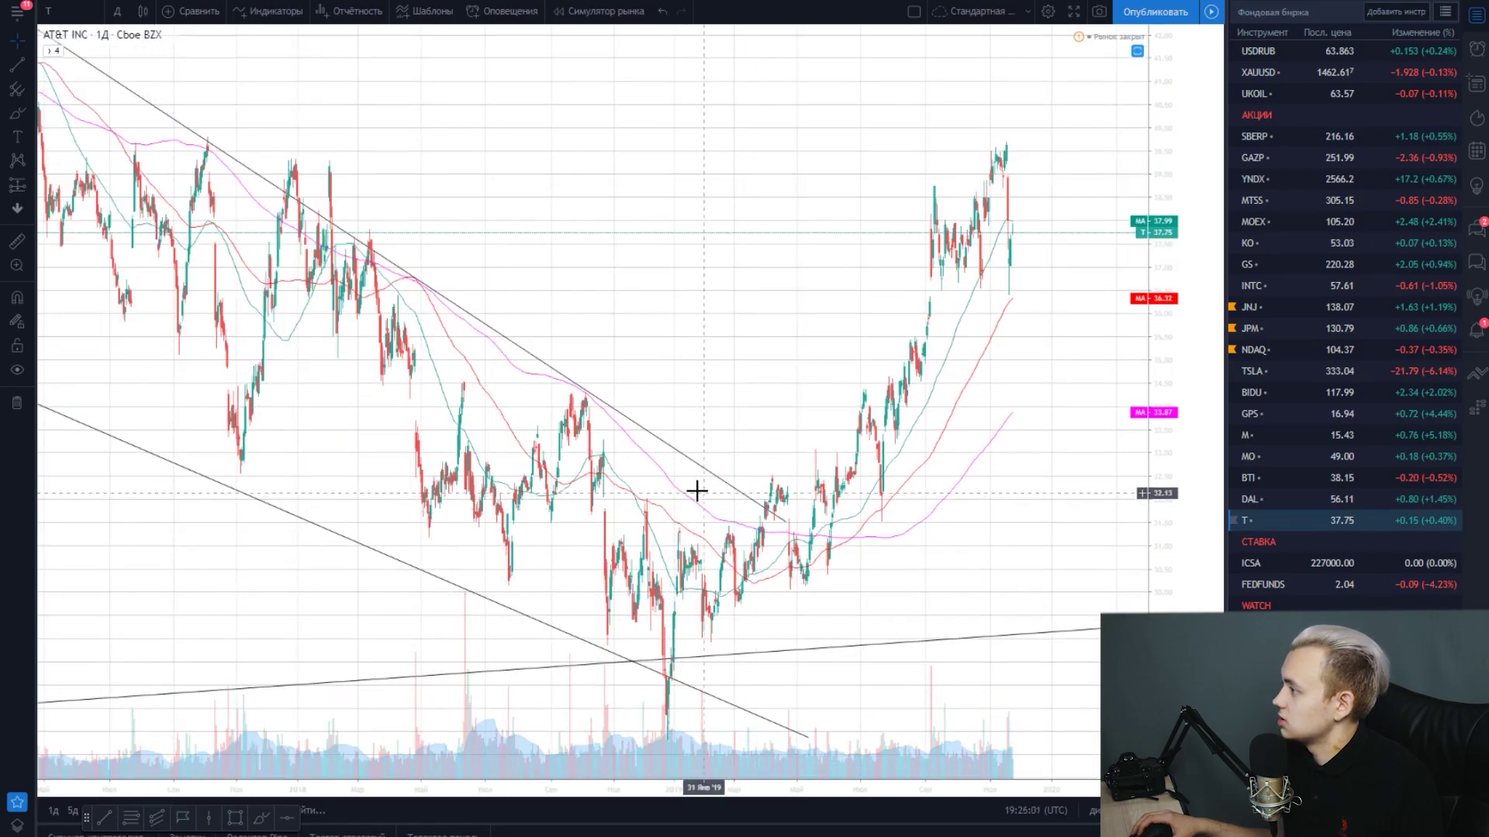
click(1290, 366)
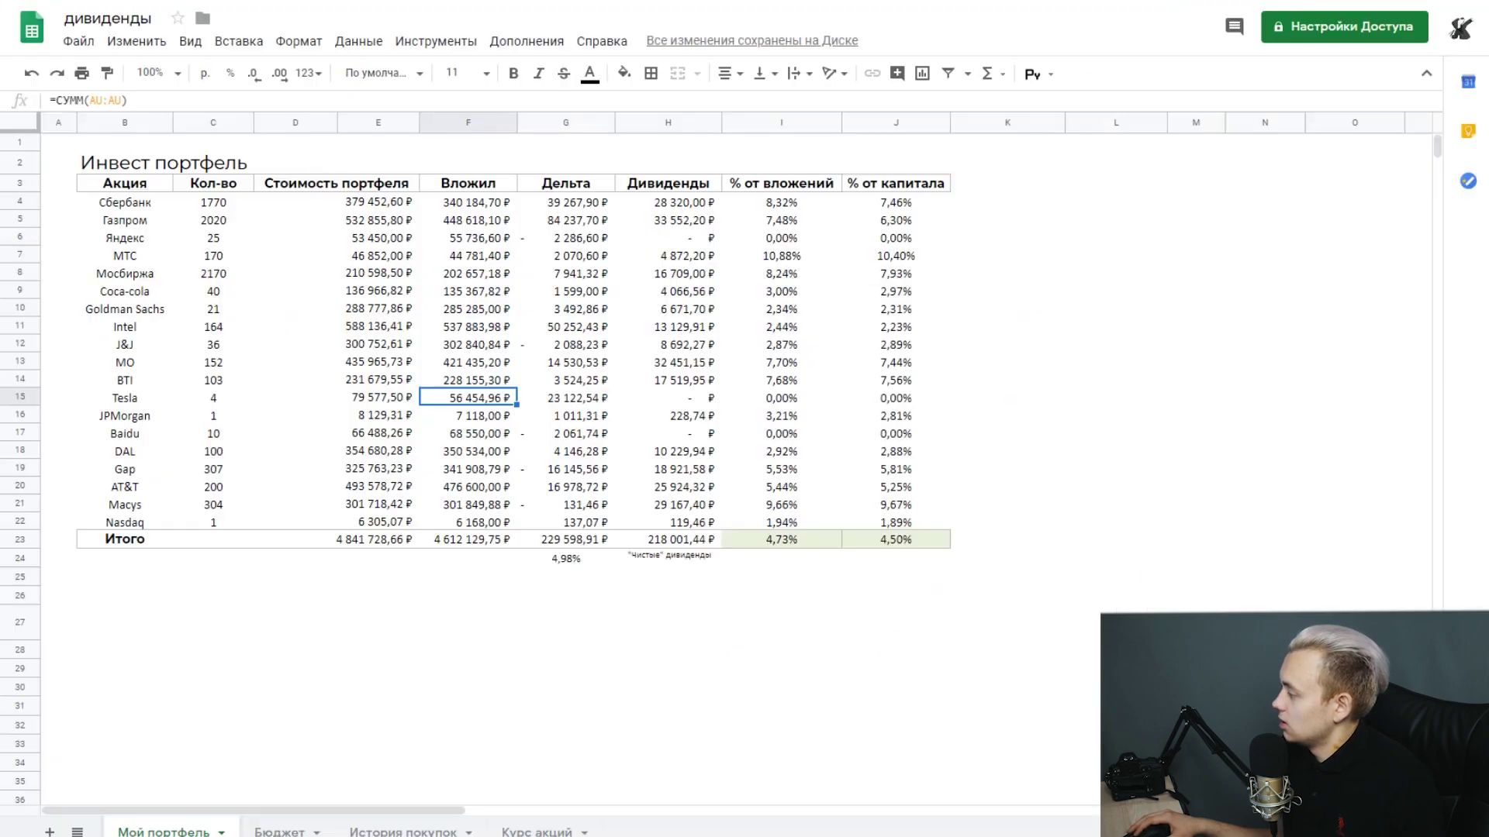
Step: Back in the Мой портфель sheet, check Tesla's Дельта and the share quantities of Tesla, AT&T and J&J
click(580, 405)
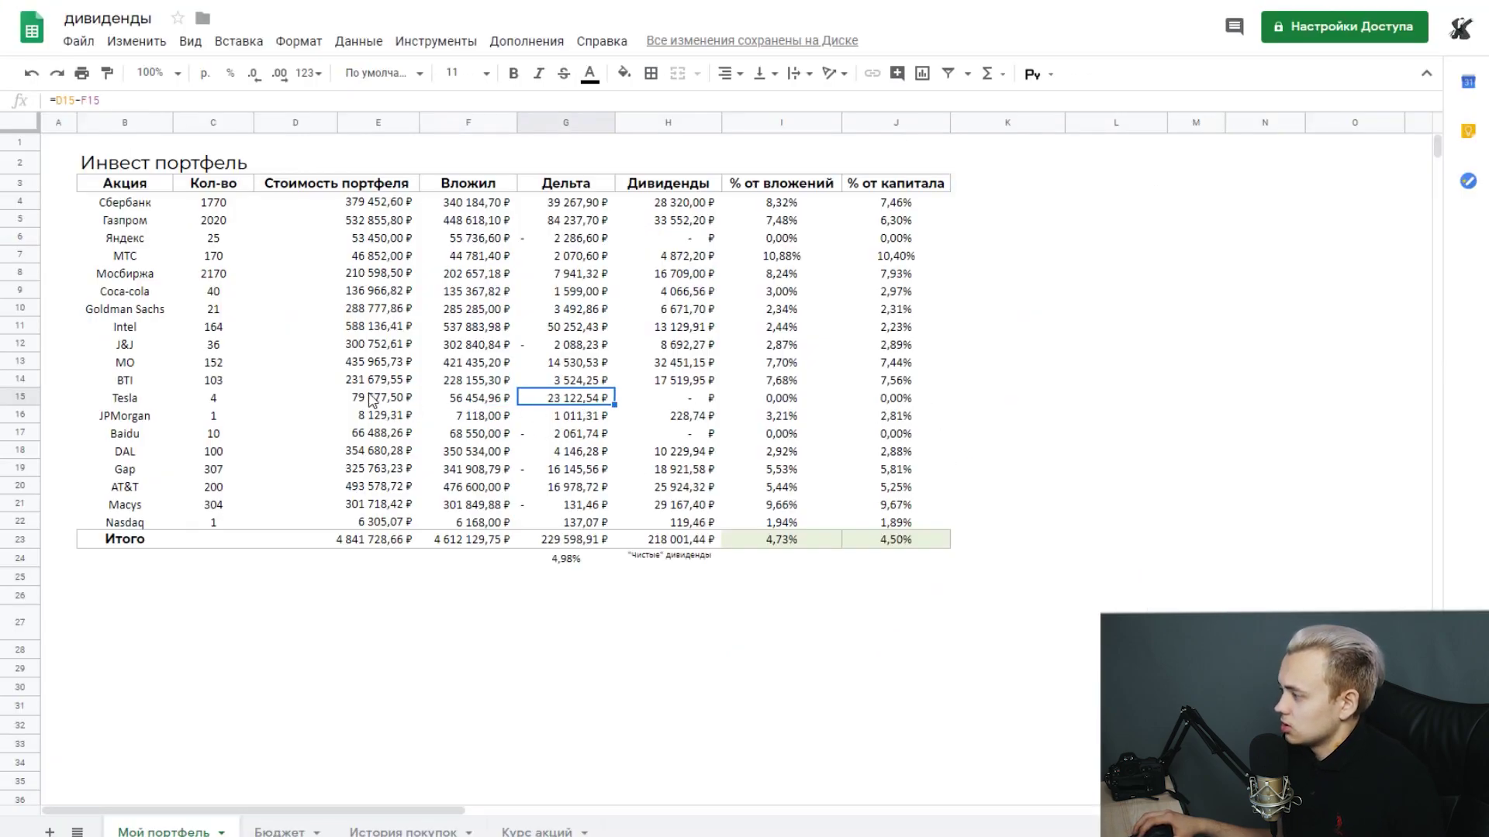
mouse_move(229, 404)
mouse_down()
mouse_move(124, 384)
mouse_move(266, 416)
mouse_move(237, 408)
mouse_up()
drag(126, 405, 227, 409)
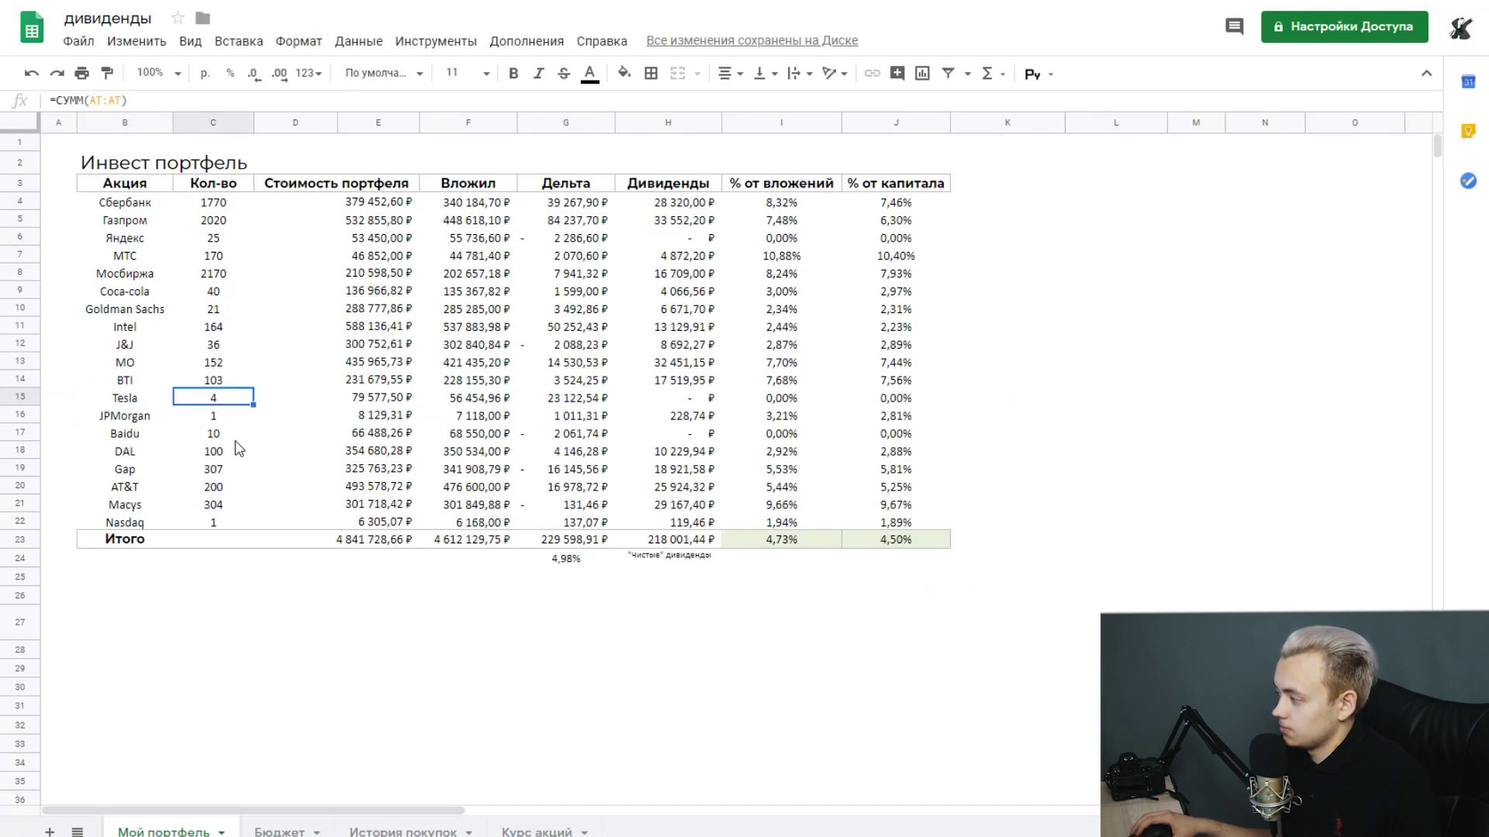
drag(125, 489, 210, 488)
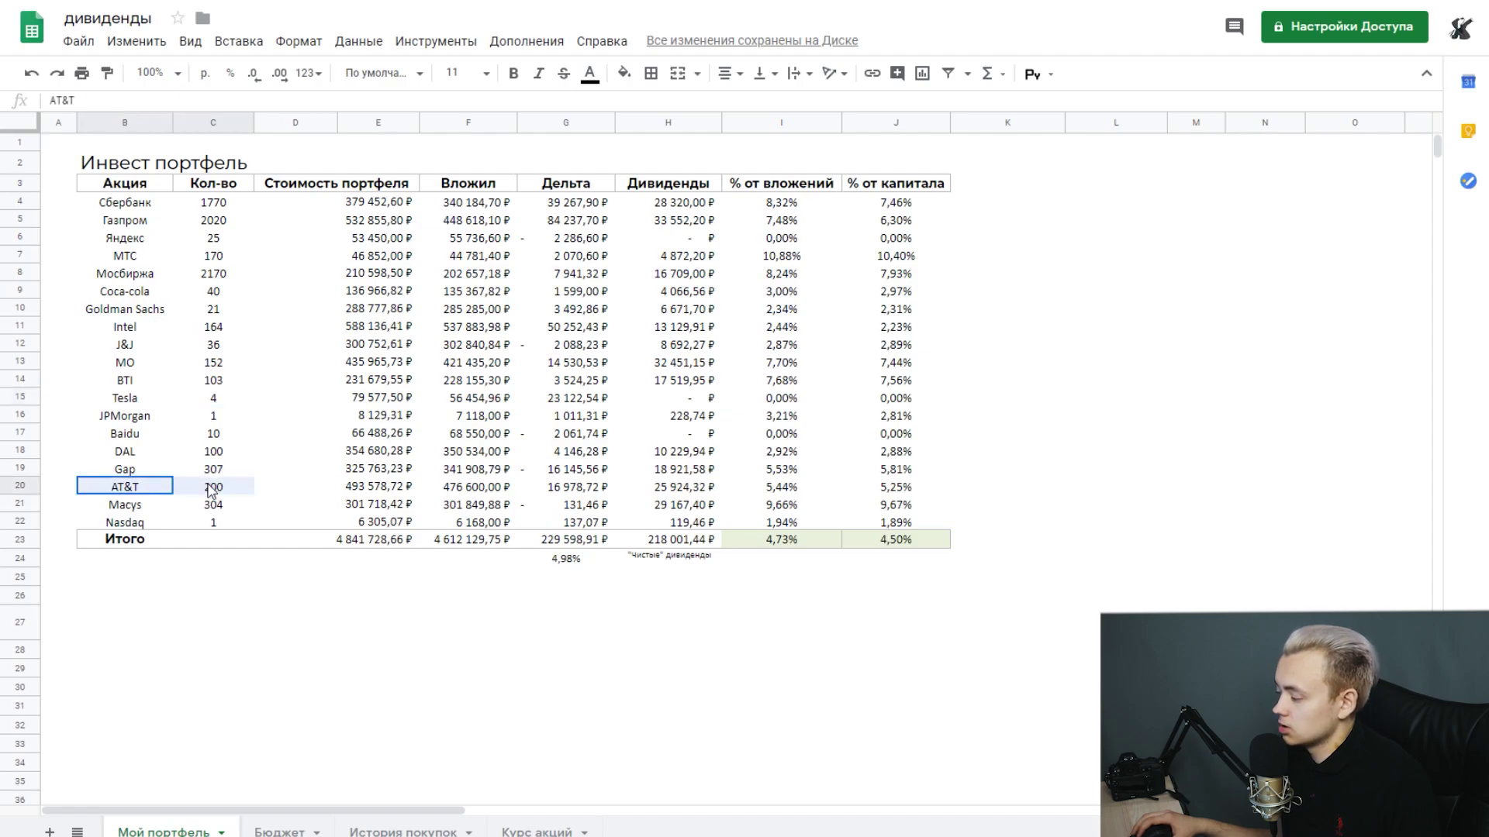
click(214, 489)
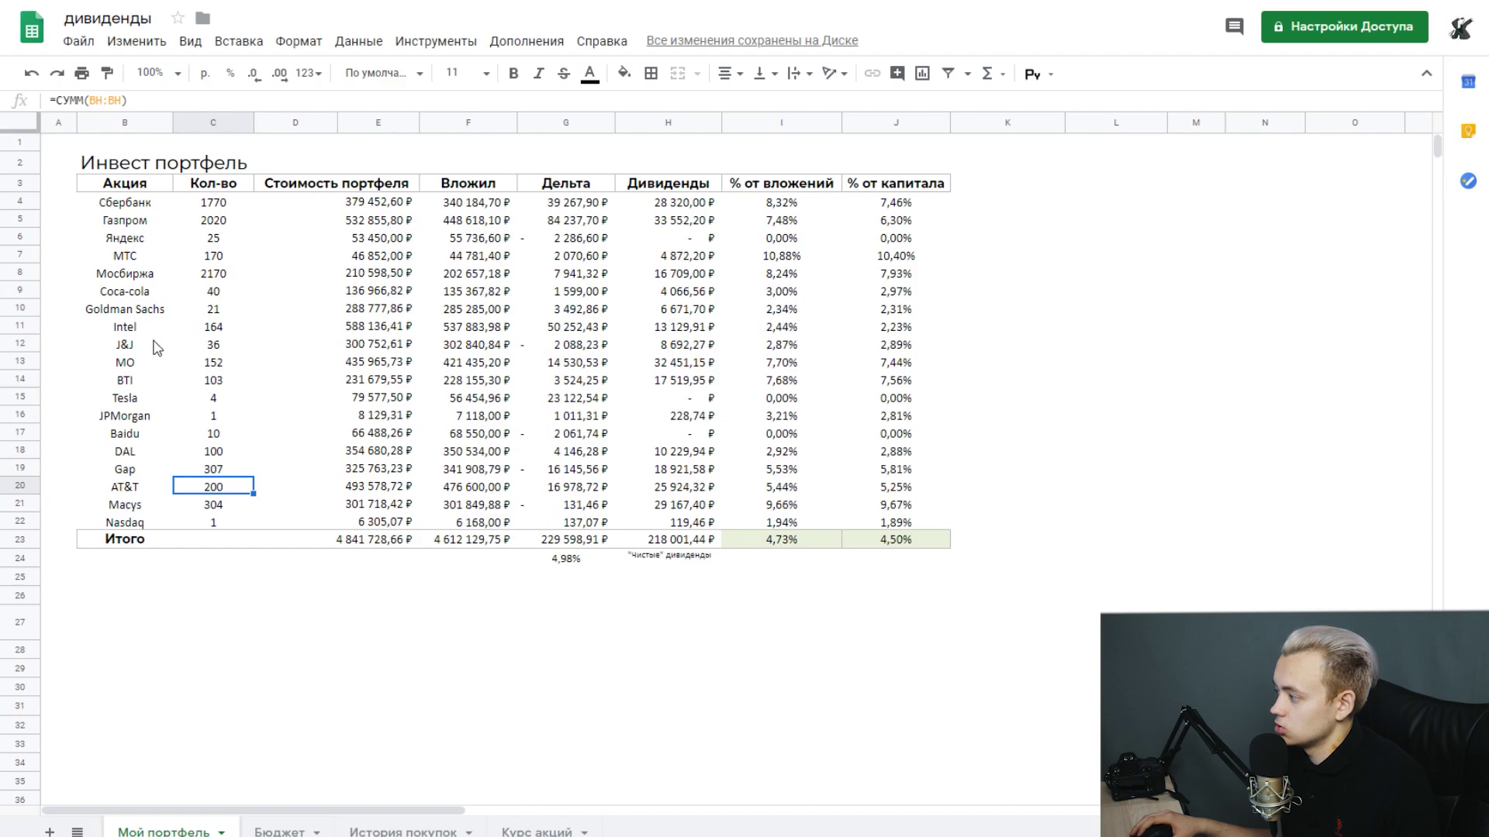
drag(125, 344, 222, 341)
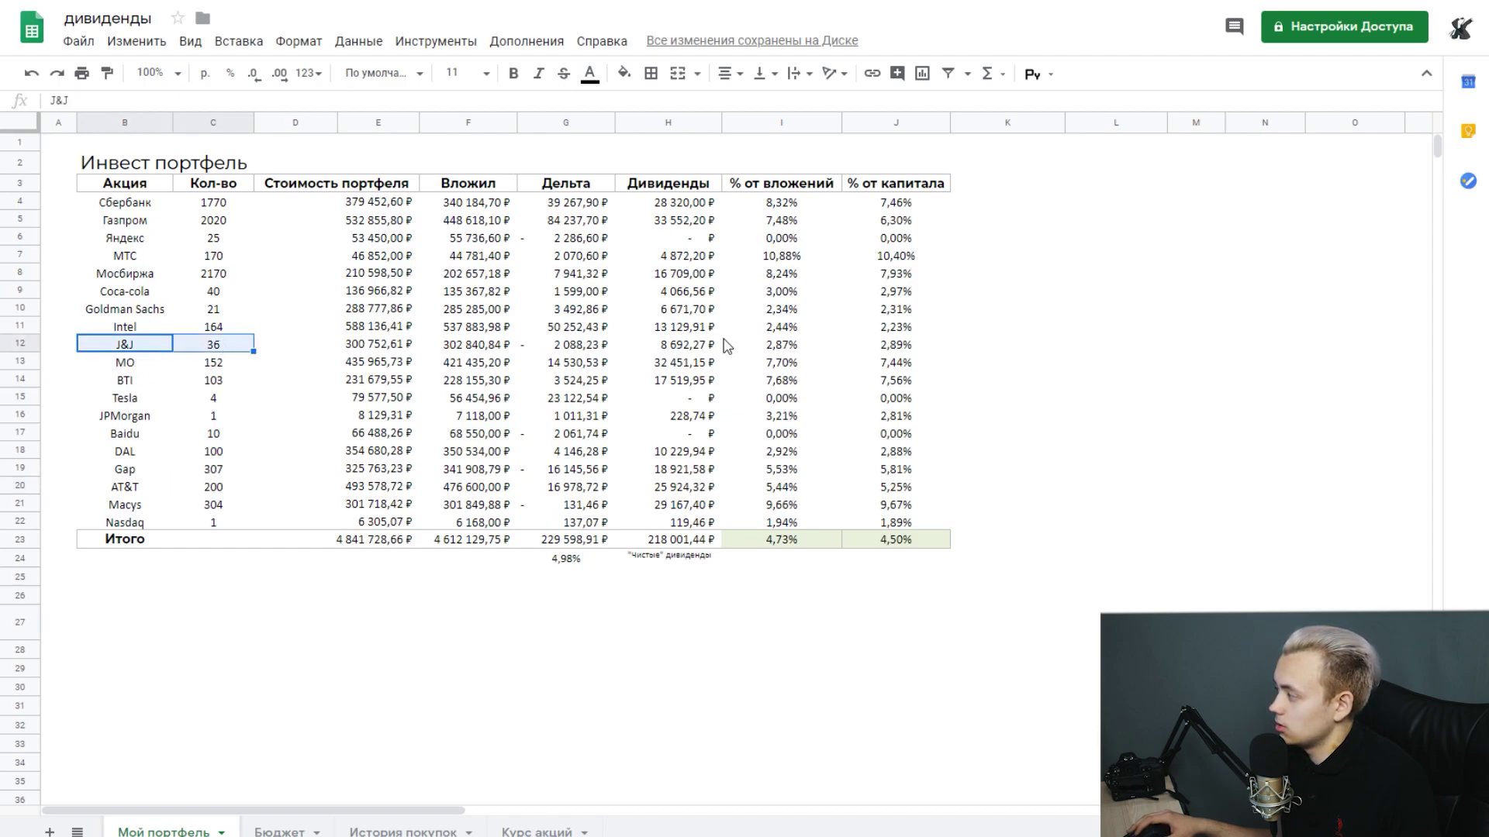
Step: Compare the Дивиденды of J&J, Газпром and Сбербанк, and examine the full MO row
click(700, 350)
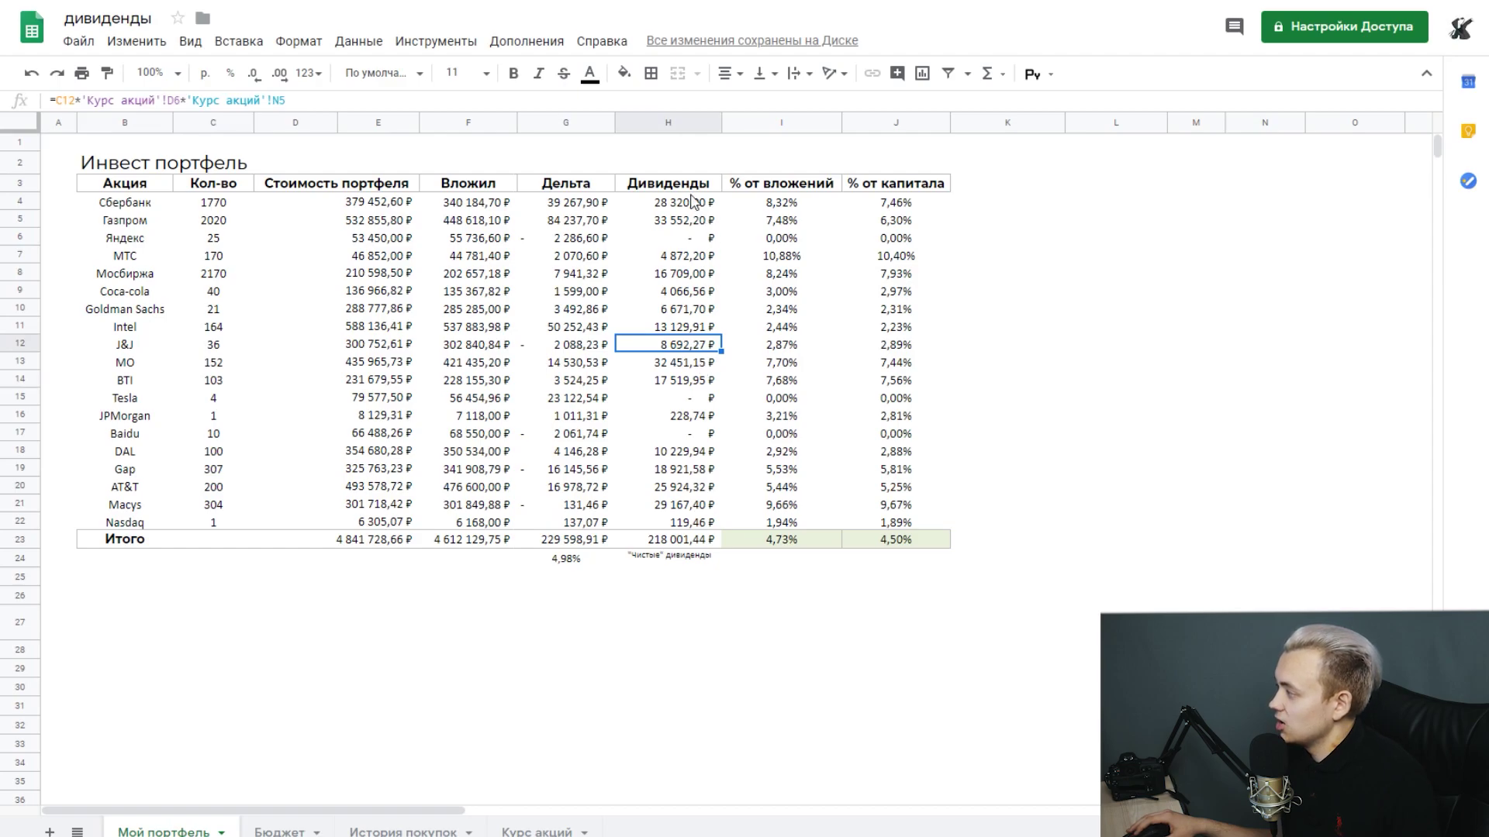
click(684, 224)
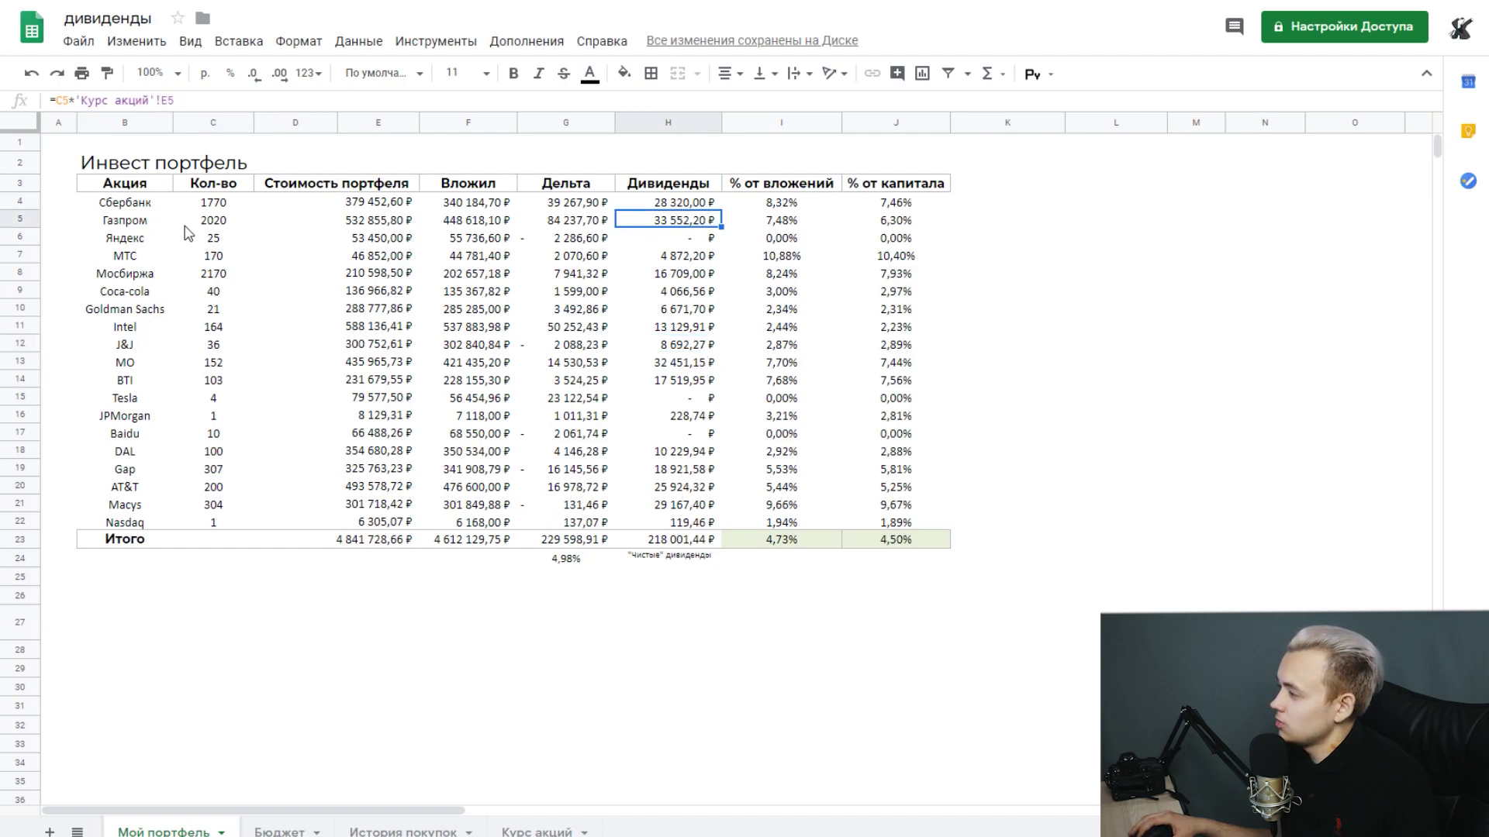
click(143, 225)
click(665, 223)
click(762, 231)
click(680, 227)
click(673, 208)
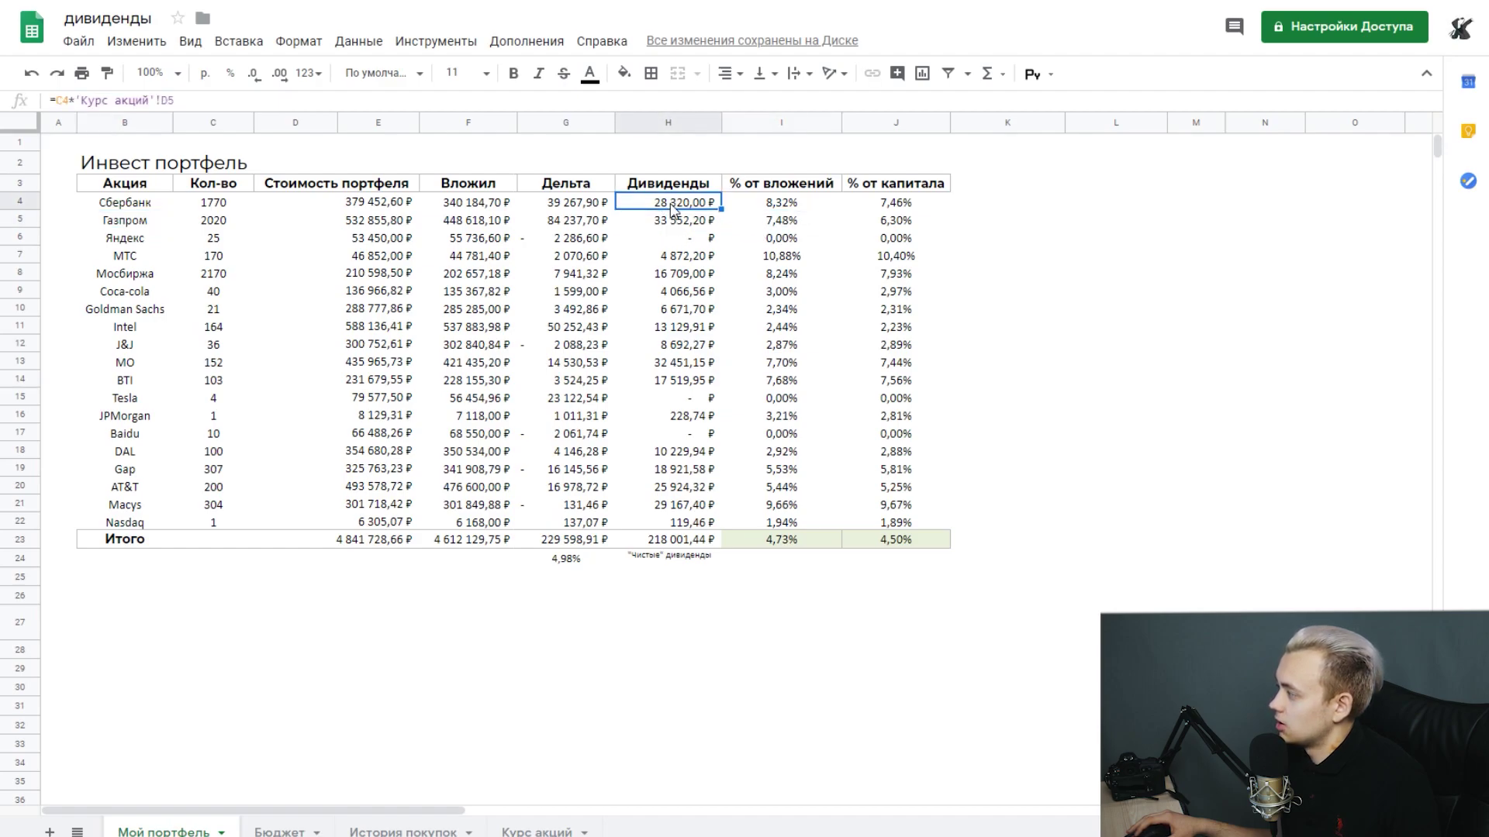
click(657, 363)
drag(128, 364, 908, 366)
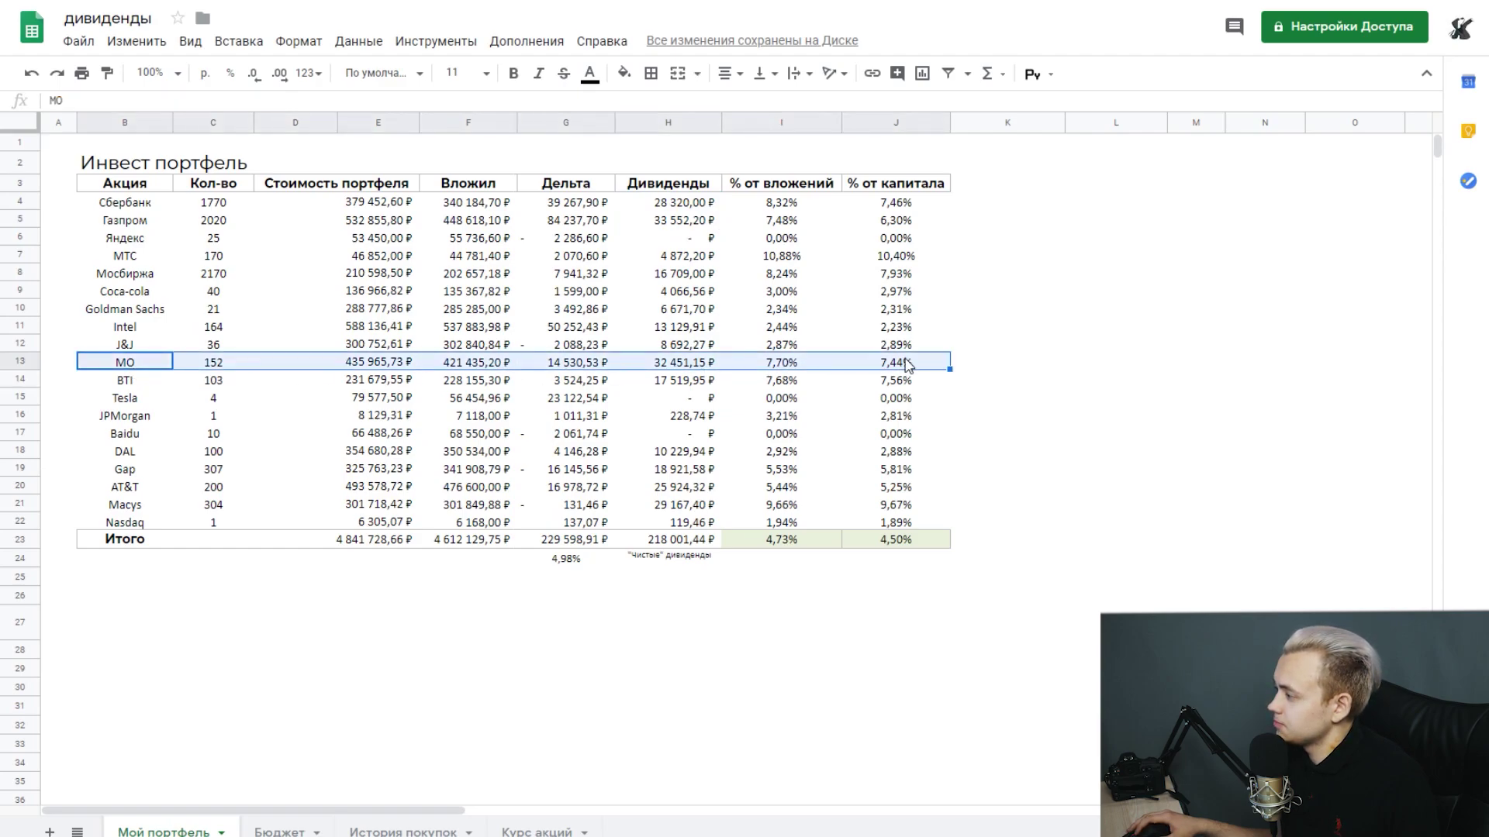
Step: Check MO's Дивиденды, and examine the Macys row with its Дивиденды and % от вложений cells
click(682, 365)
drag(132, 508, 900, 508)
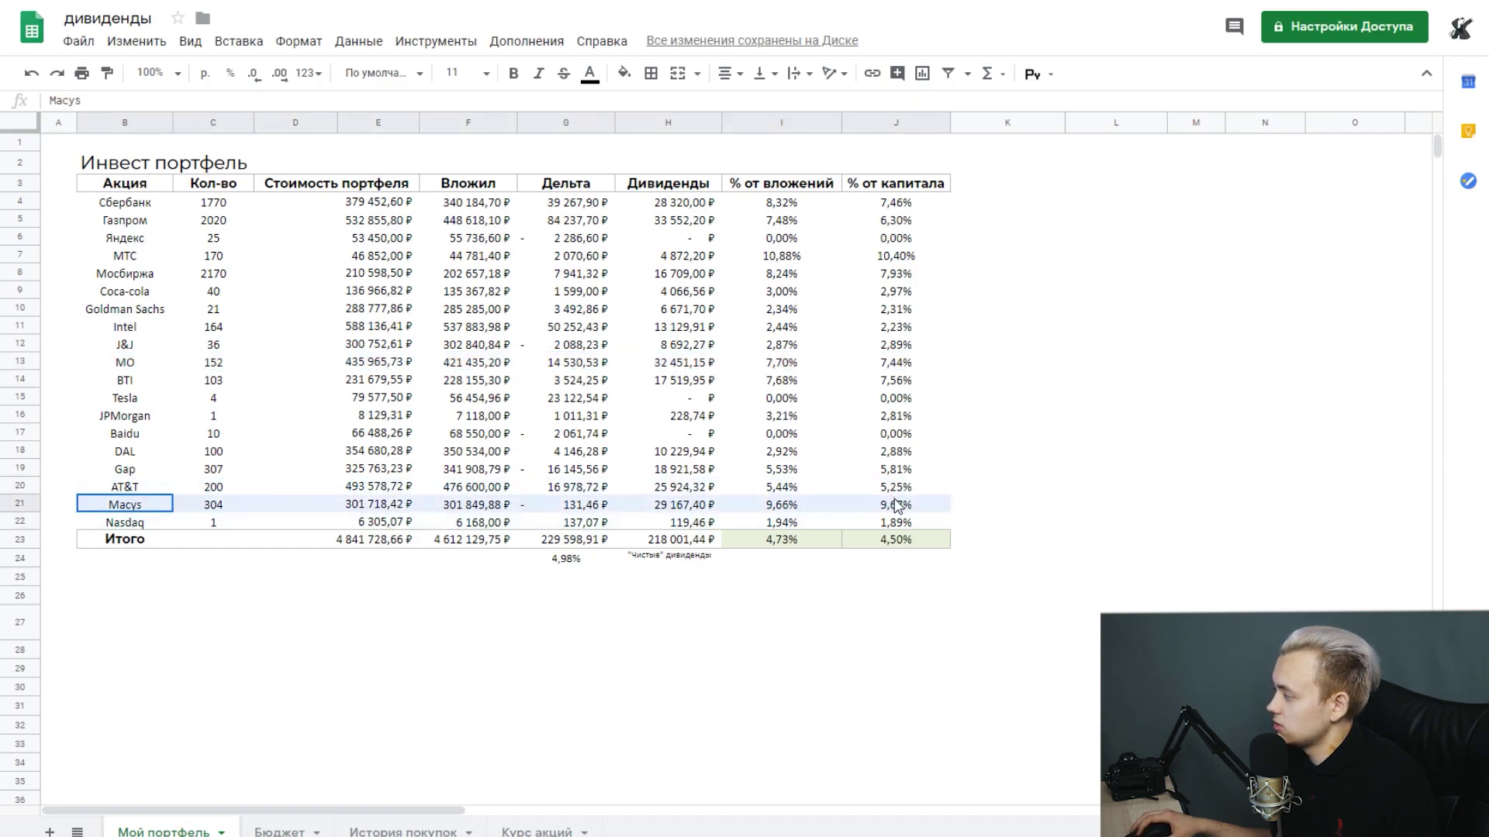
click(679, 509)
click(772, 507)
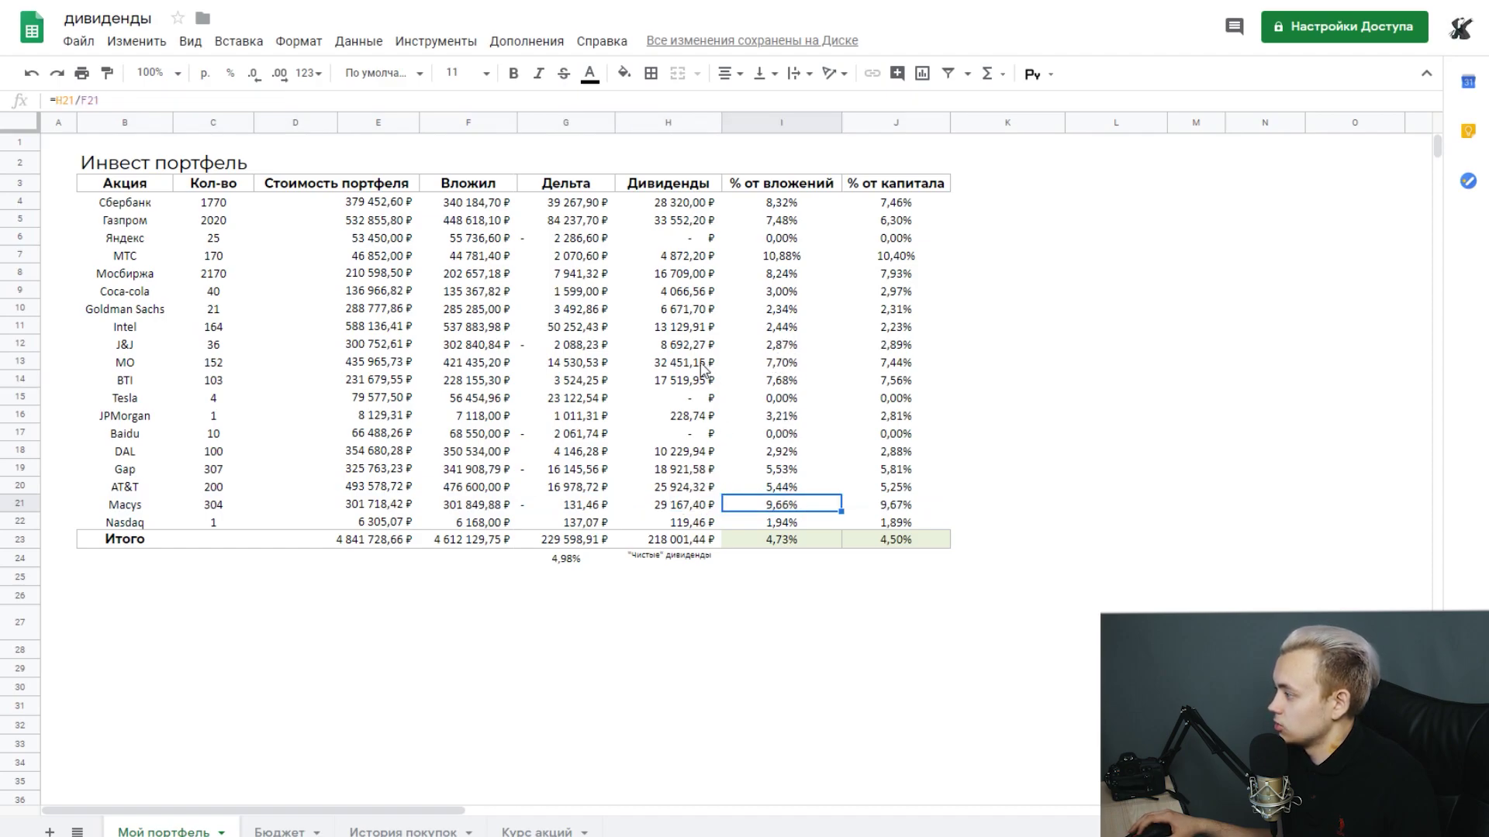
Step: Compare the MO and BTI rows by Стоимость портфеля, Дивиденды and % от вложений
drag(127, 364, 952, 385)
click(361, 380)
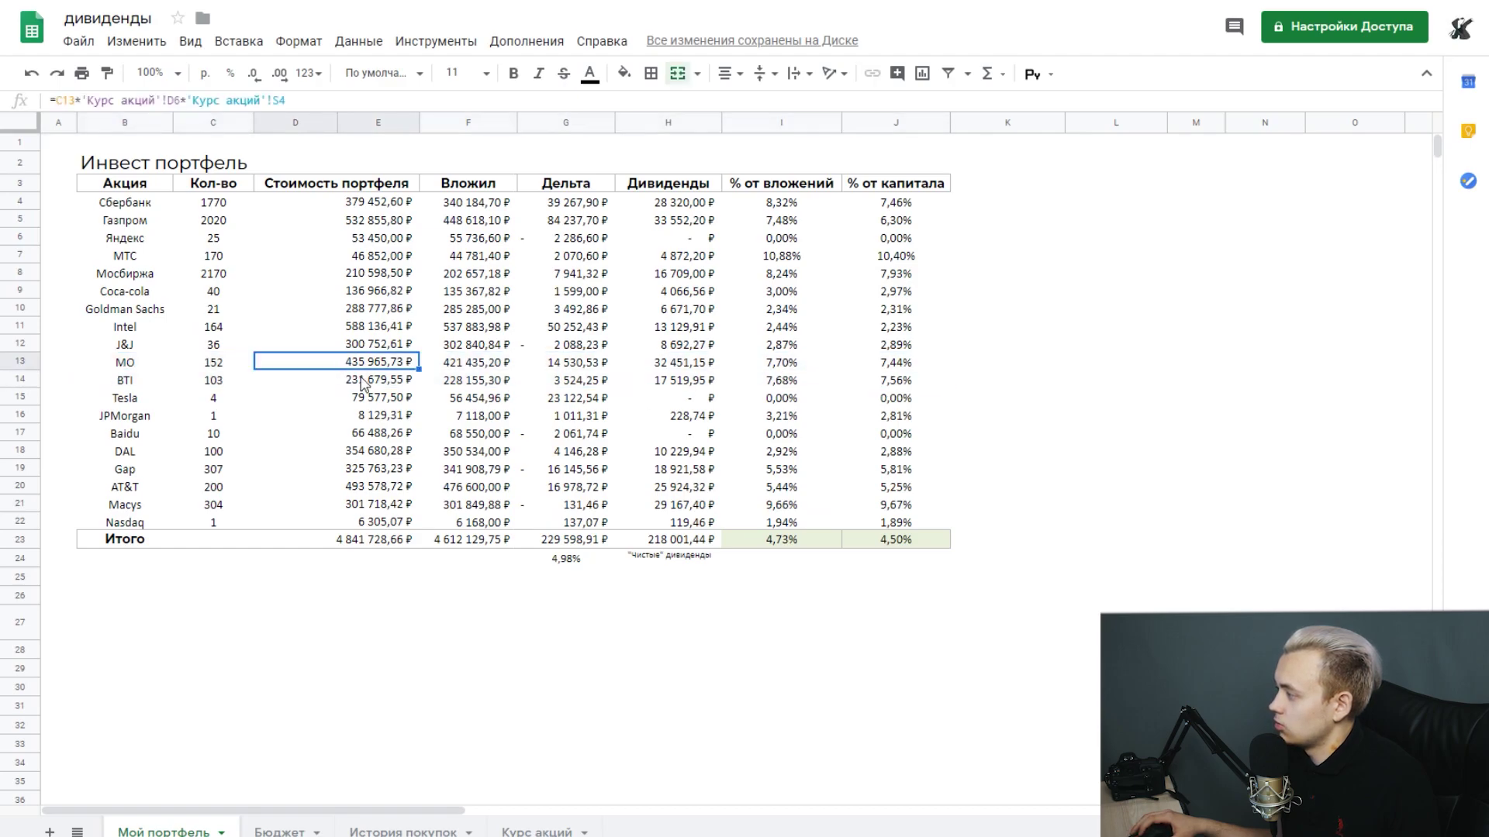
click(656, 363)
click(658, 380)
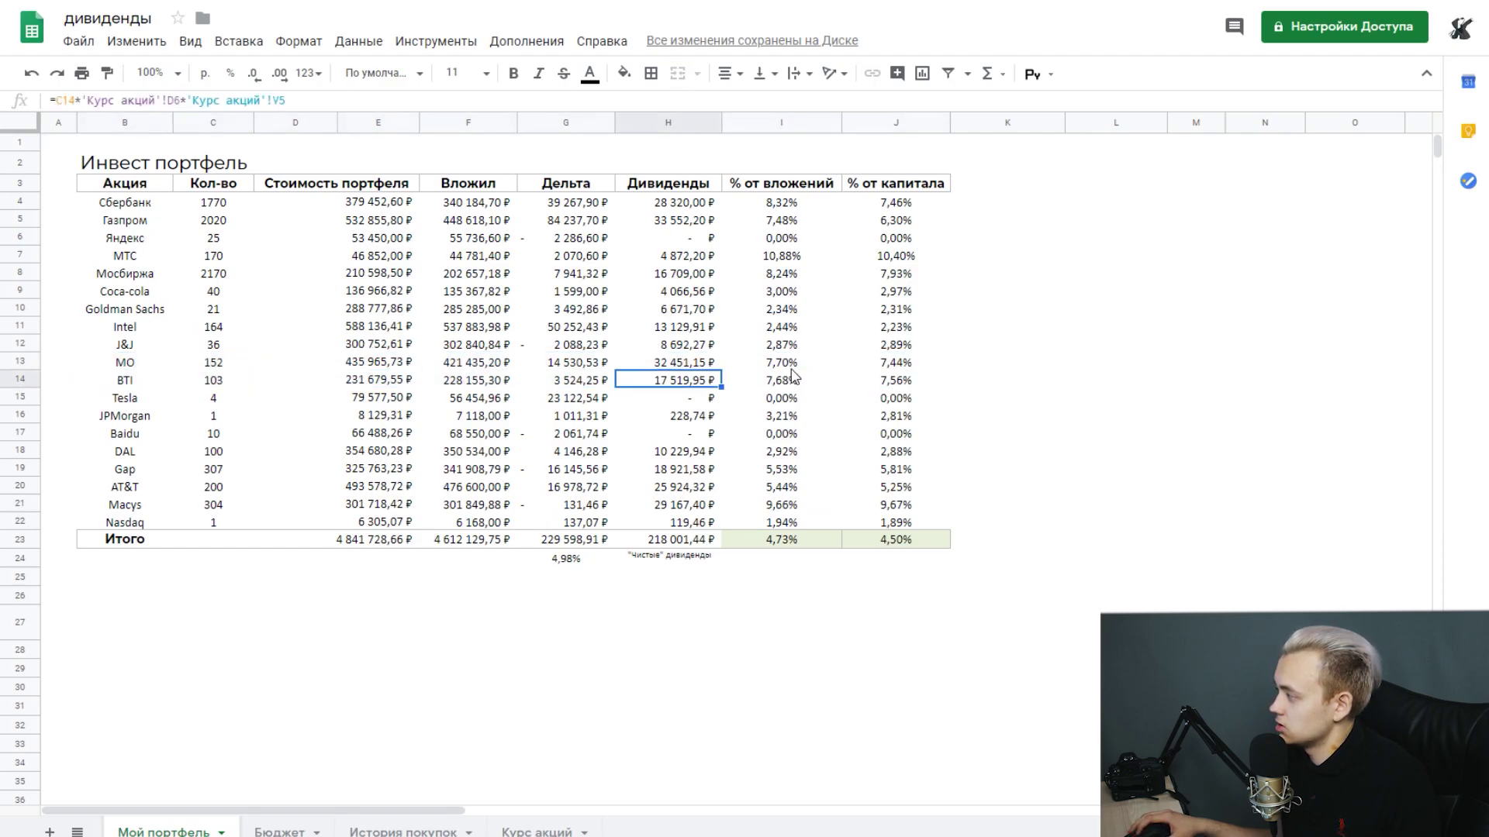
click(792, 364)
click(698, 364)
click(686, 380)
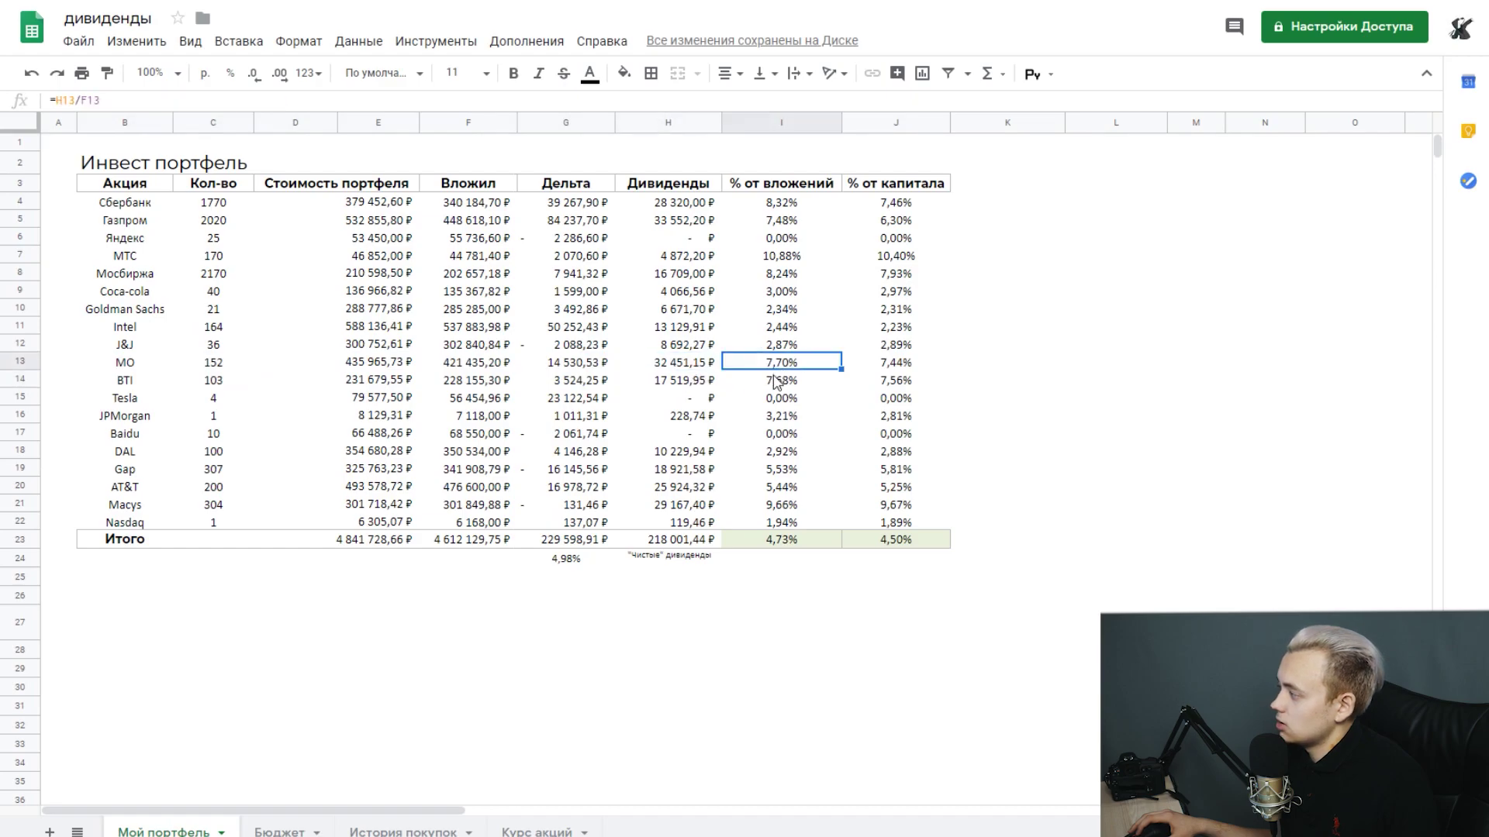
click(779, 363)
click(775, 381)
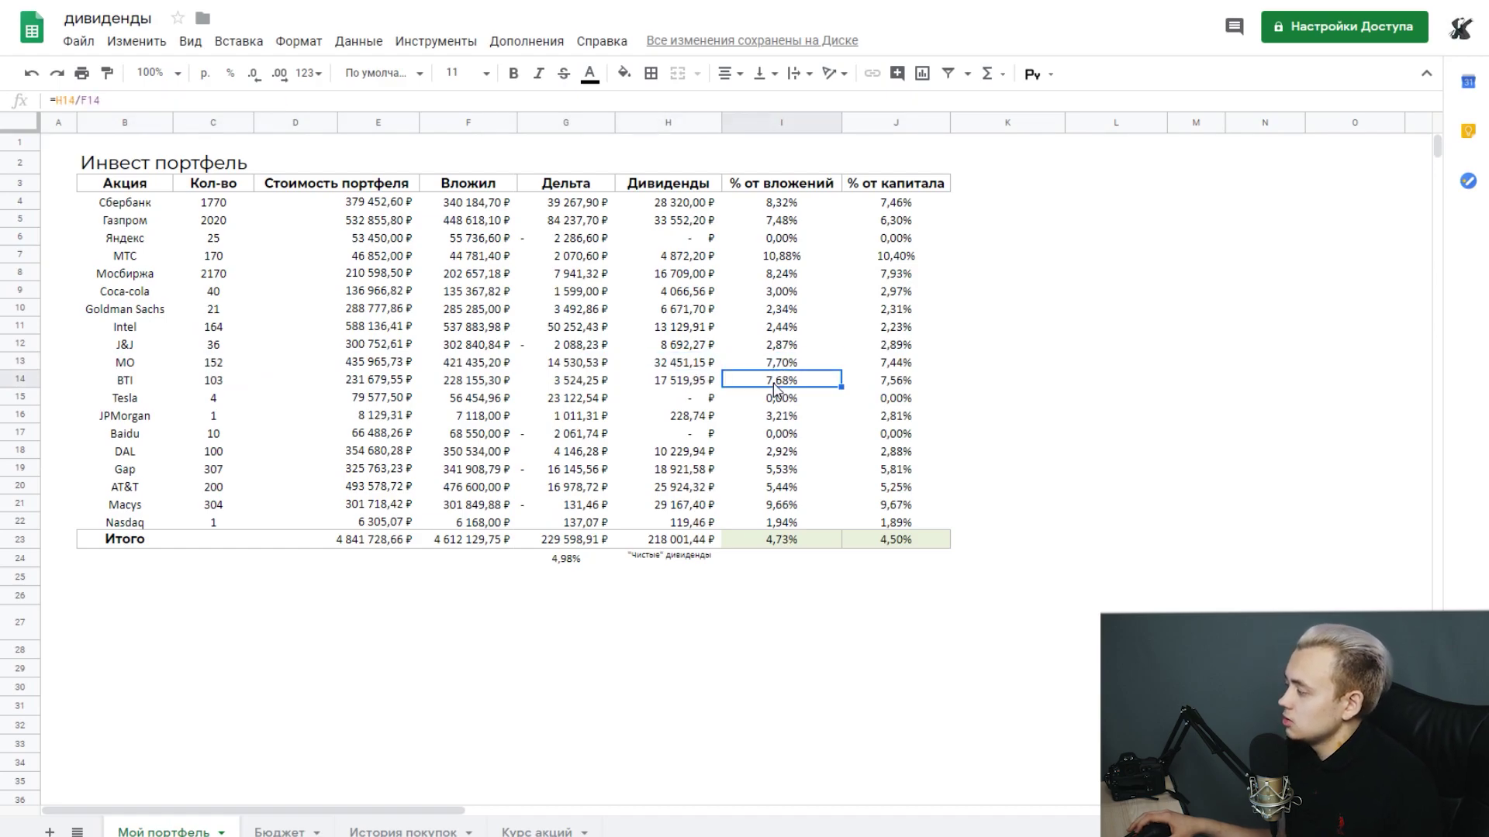
click(681, 379)
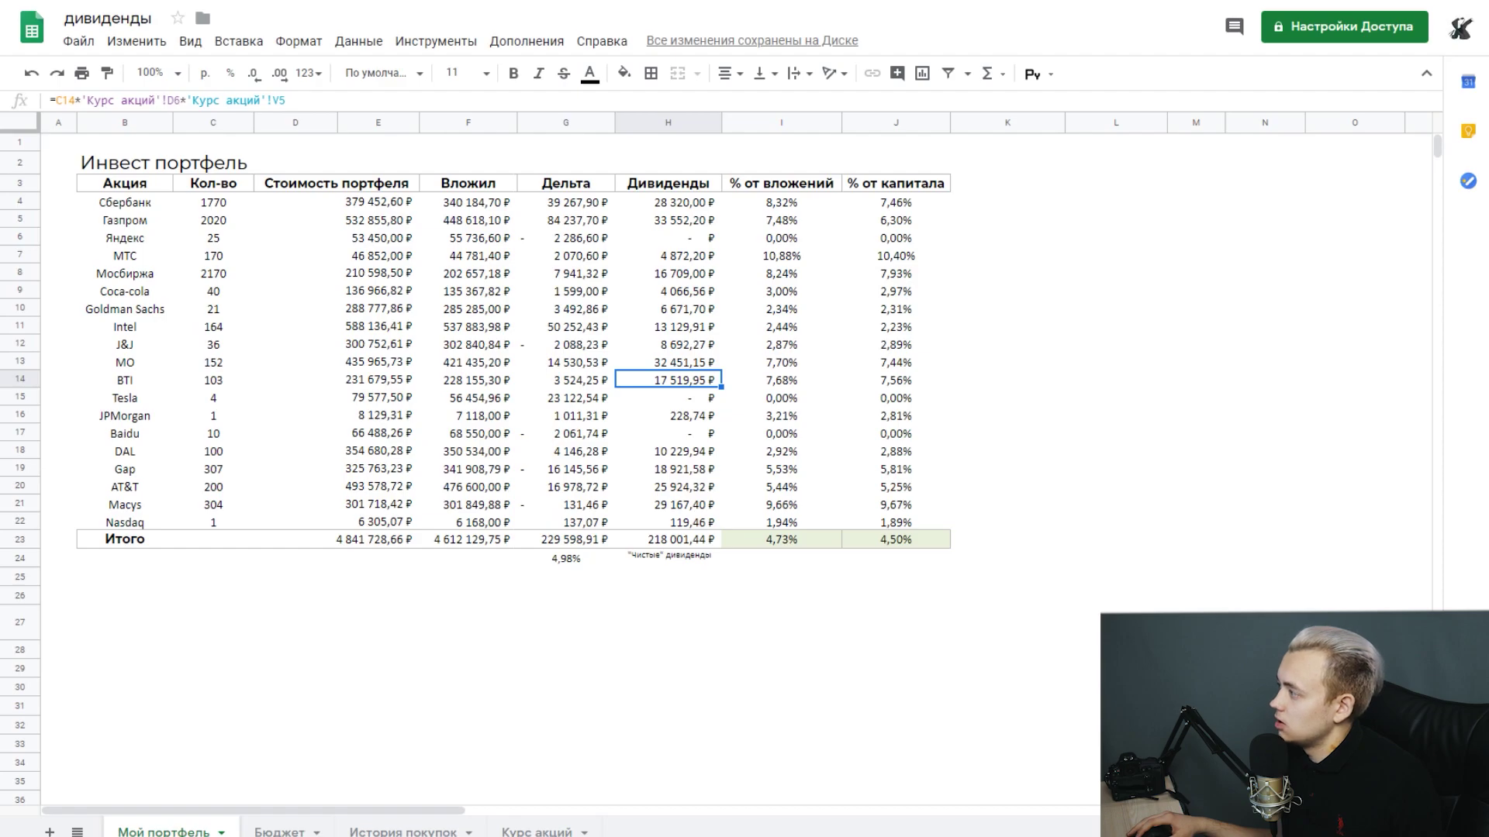
Step: Switch to TradingView and compare the MO and BTI price charts on the weekly (Н) interval
key(alt+Tab)
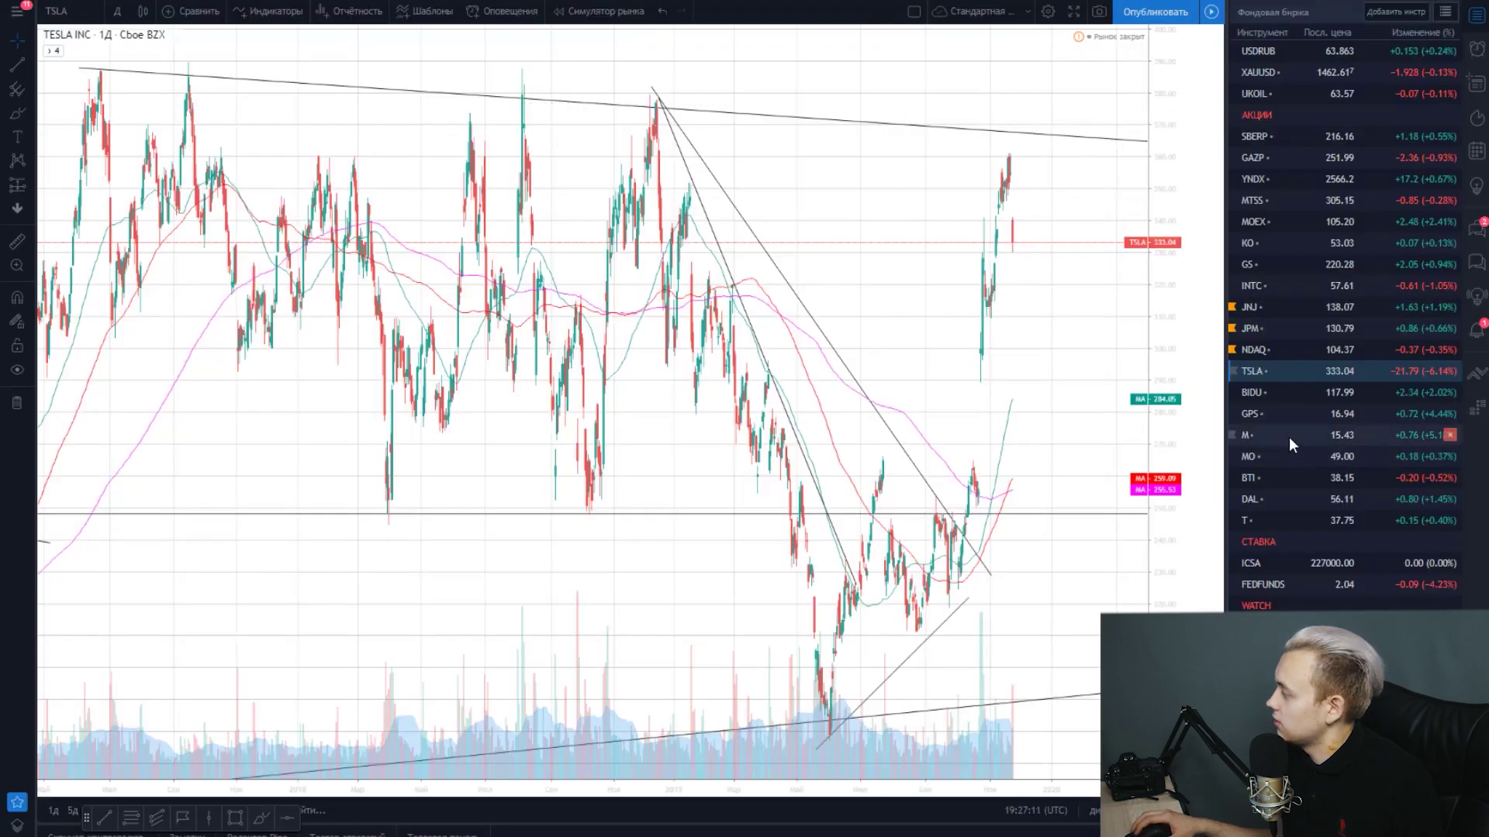
click(1286, 456)
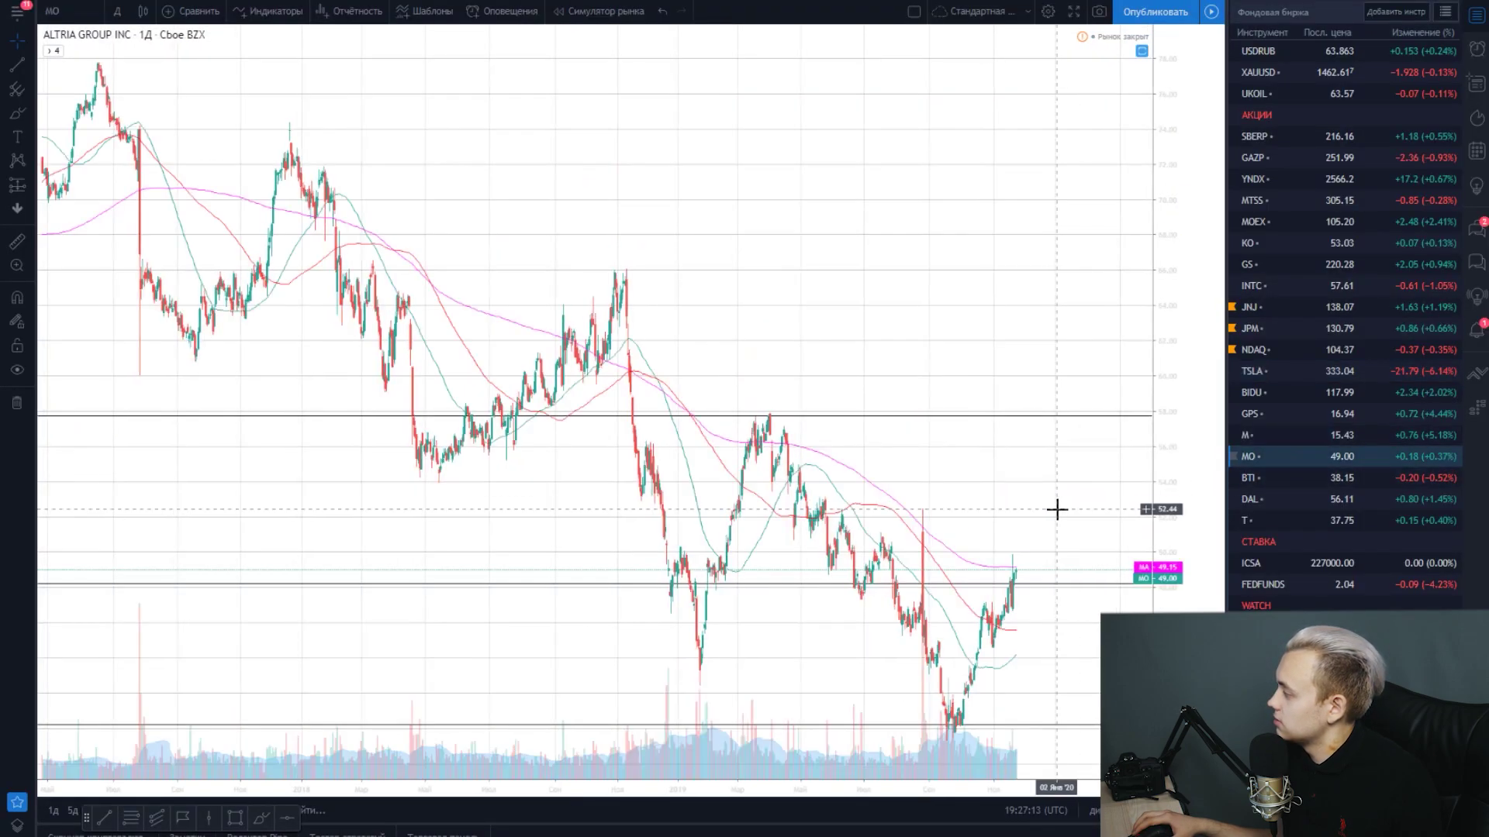
click(117, 11)
click(160, 560)
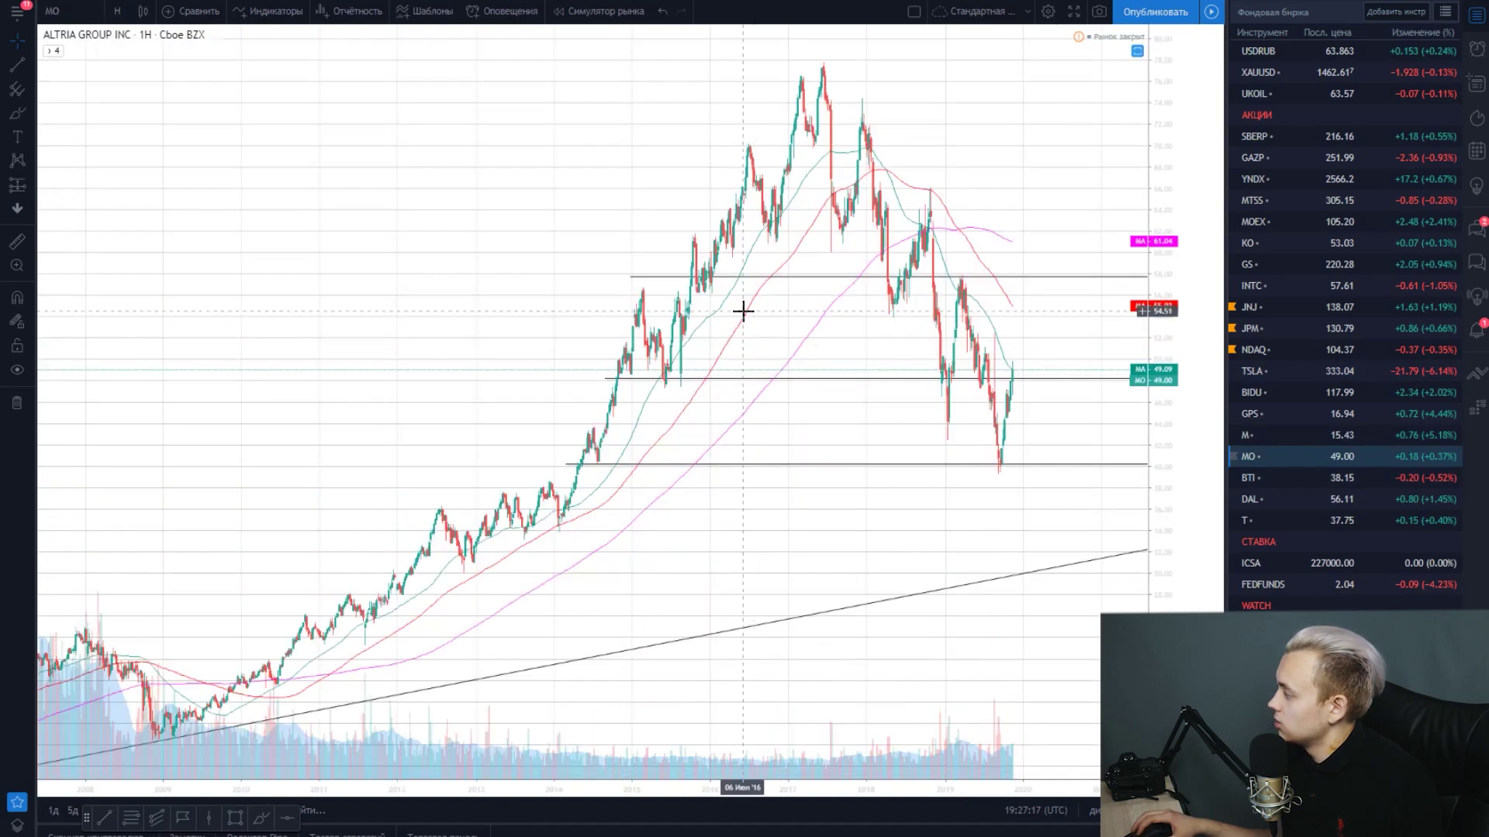
click(1300, 480)
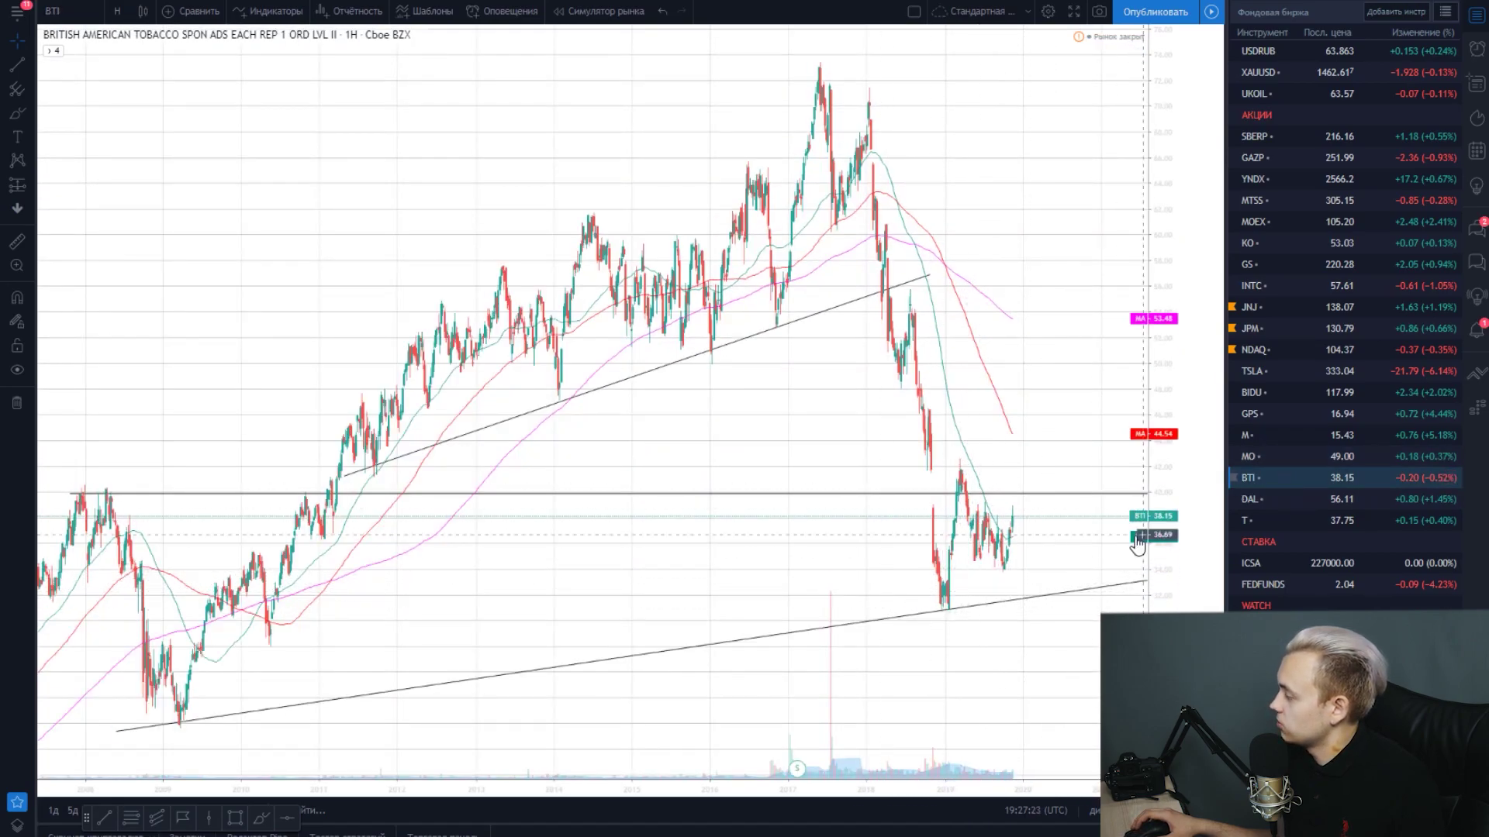
click(1273, 456)
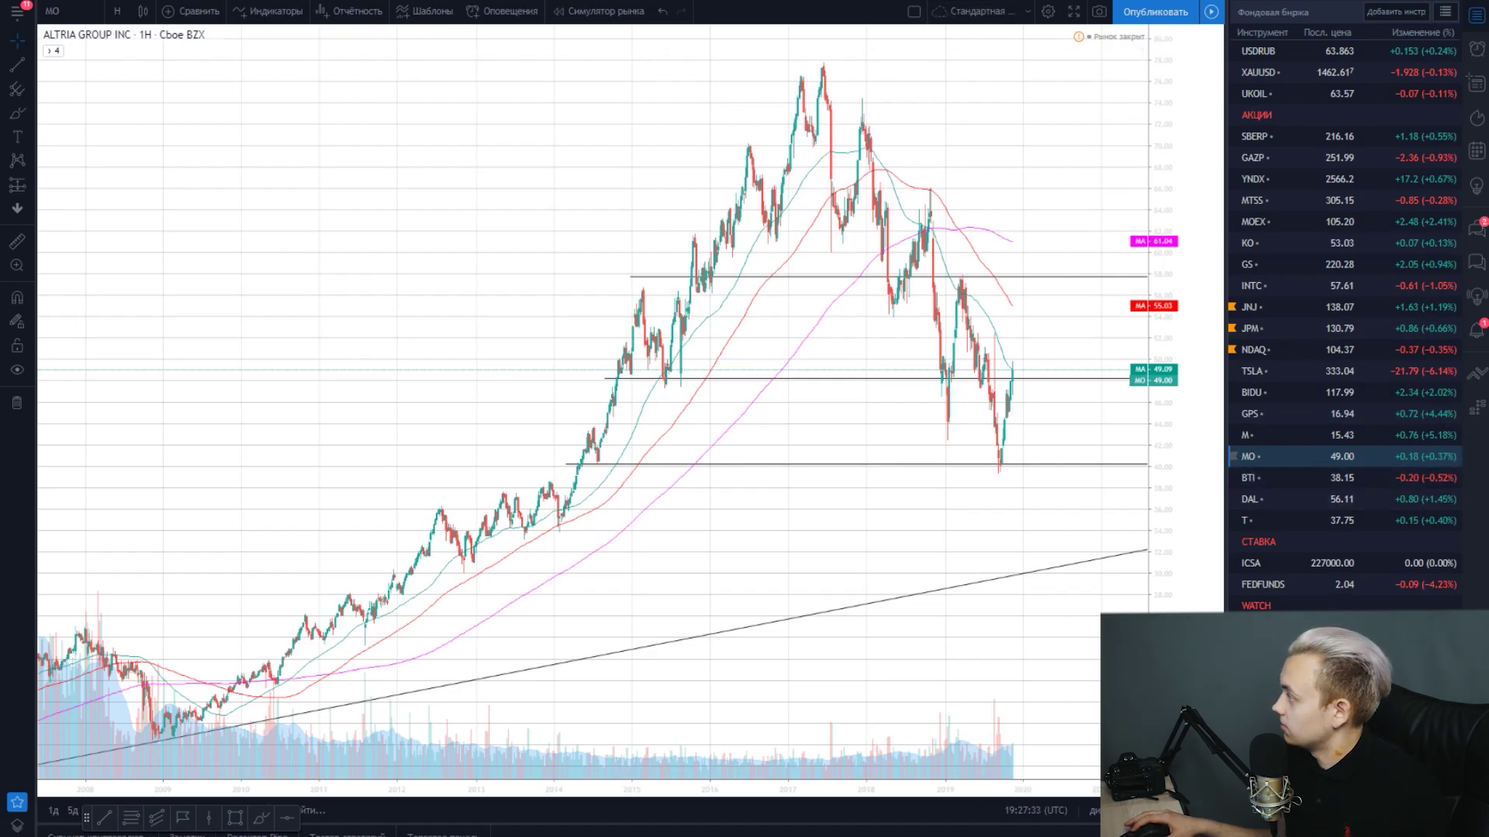
Step: Switch to the YouTube channel page, open the video "Мой принцип инвестиций и опасения по снижению рынка" and pause it
key(ctrl+Tab)
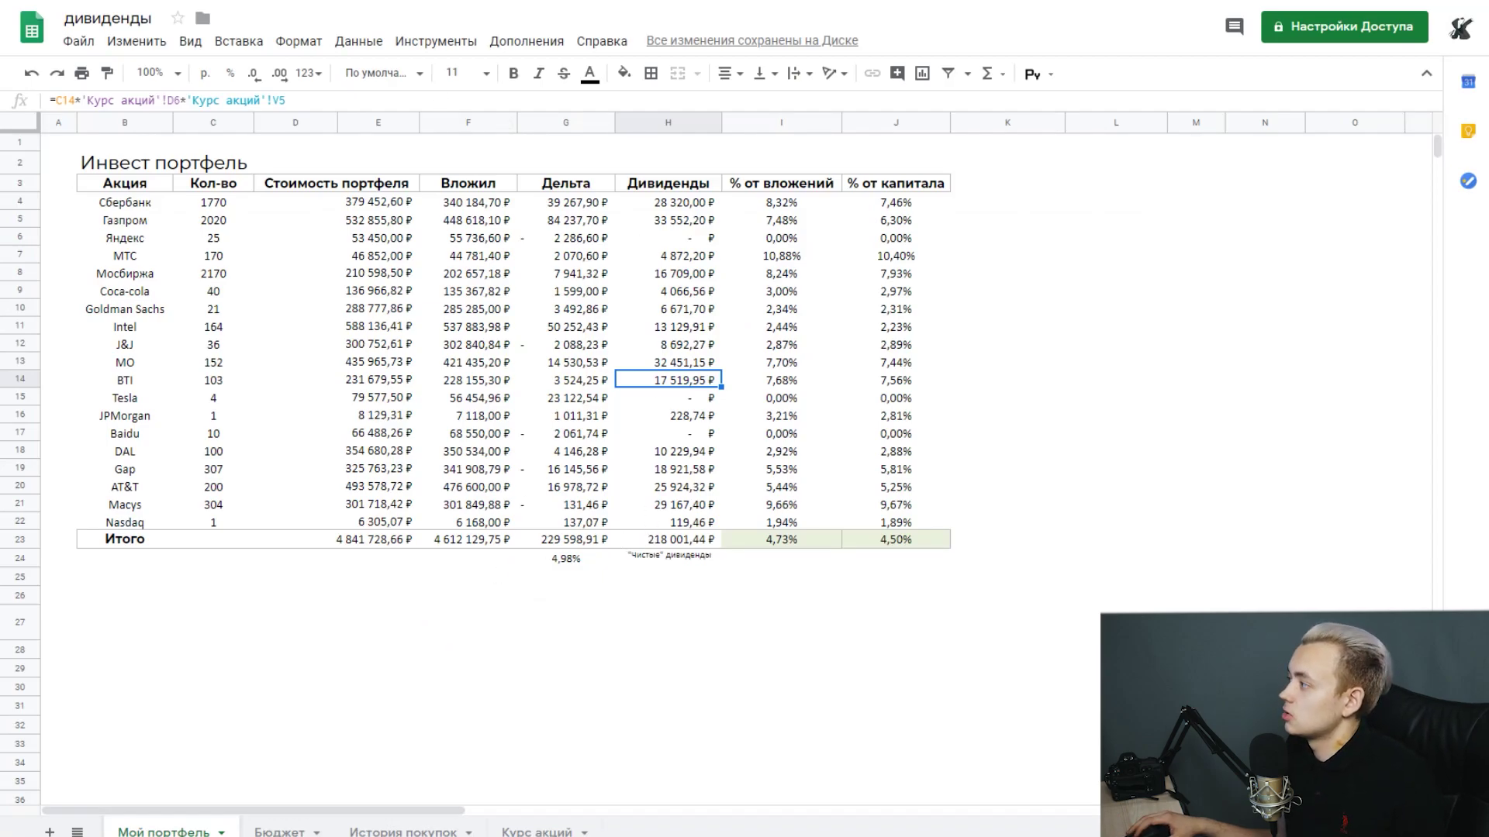
key(ctrl+Tab)
scroll(471, 140, up, 3)
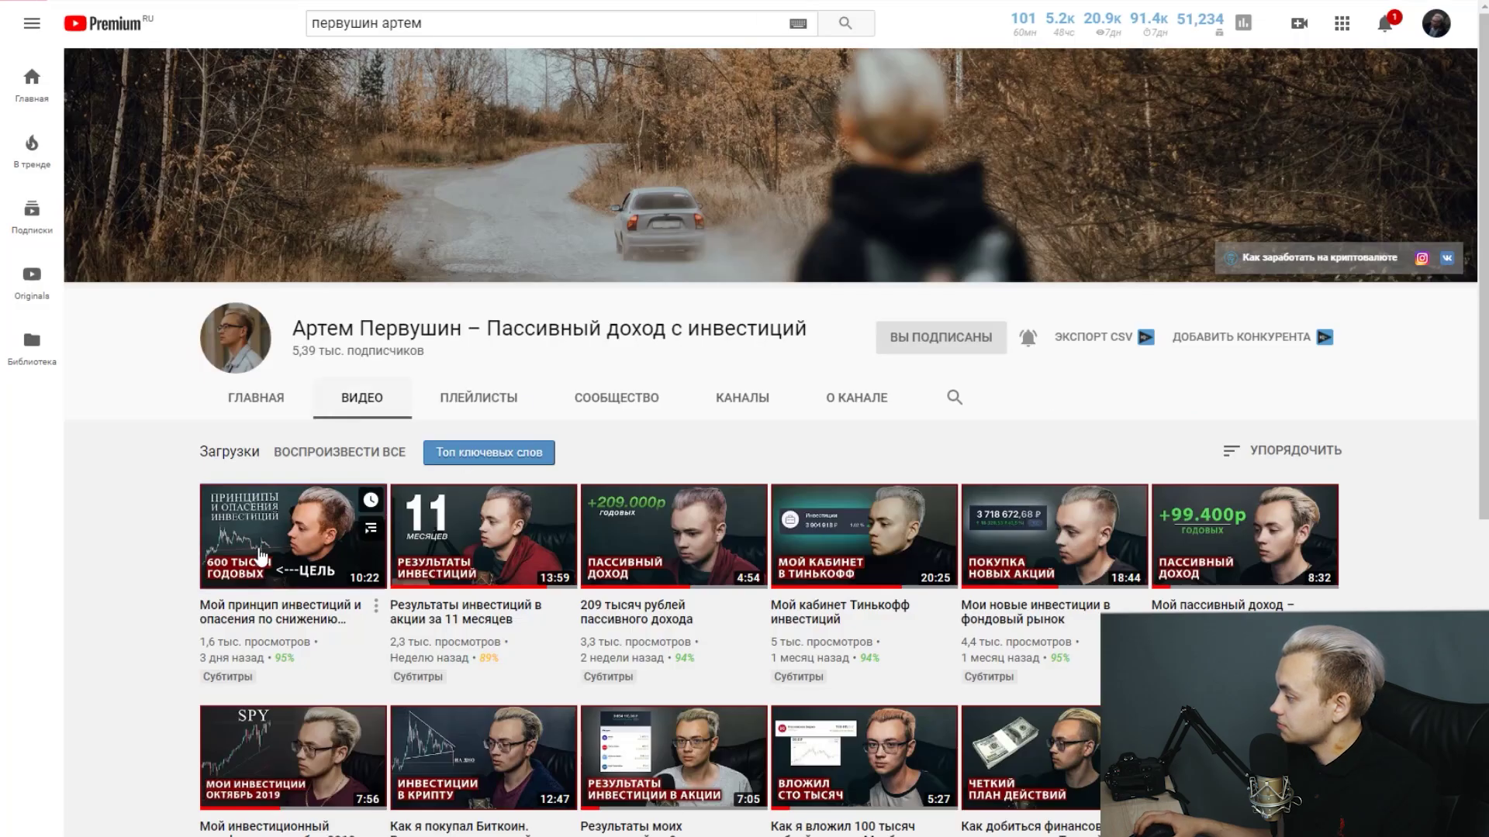
click(295, 535)
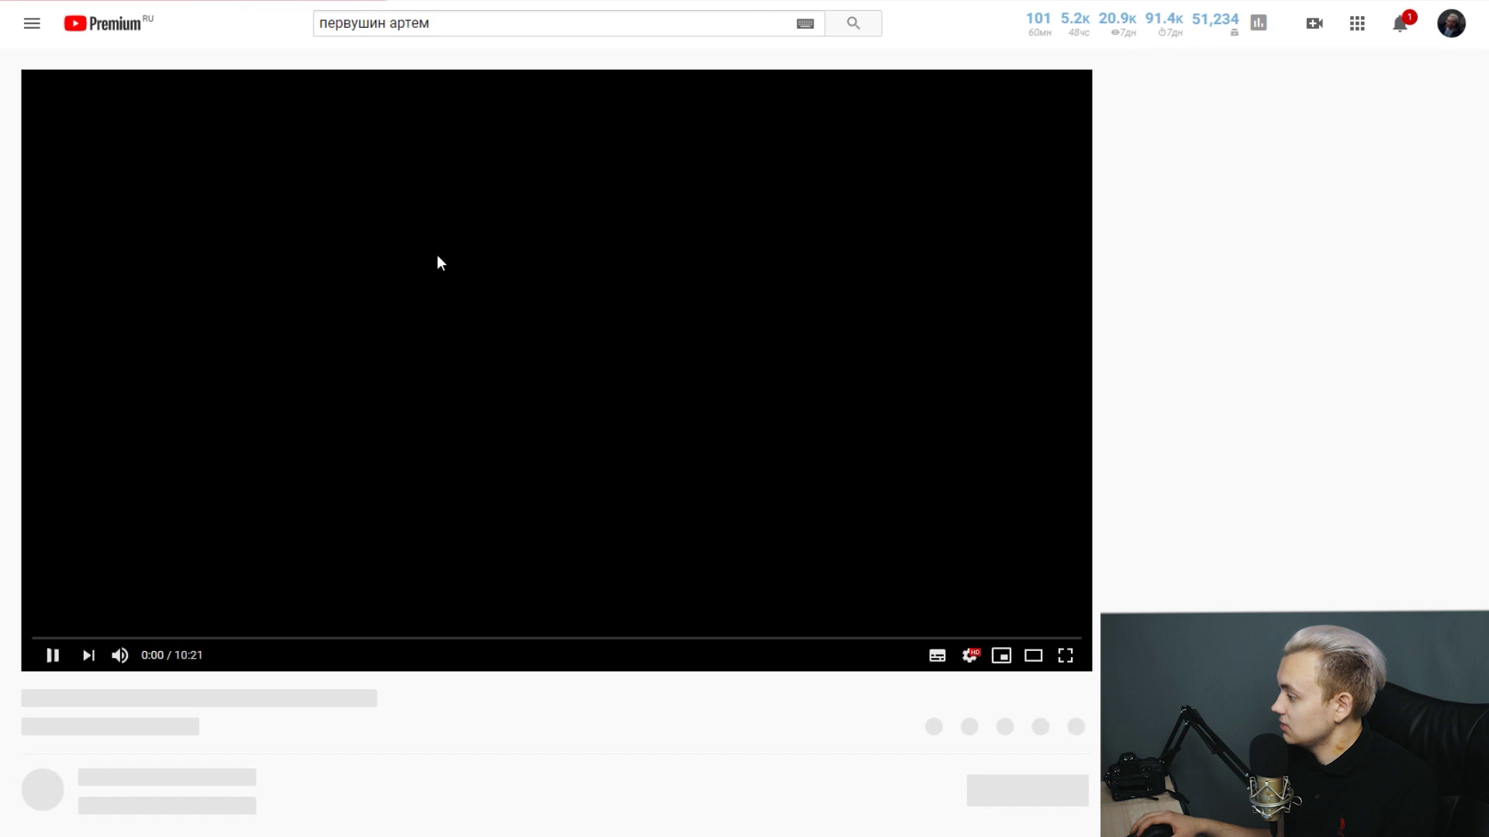
click(438, 262)
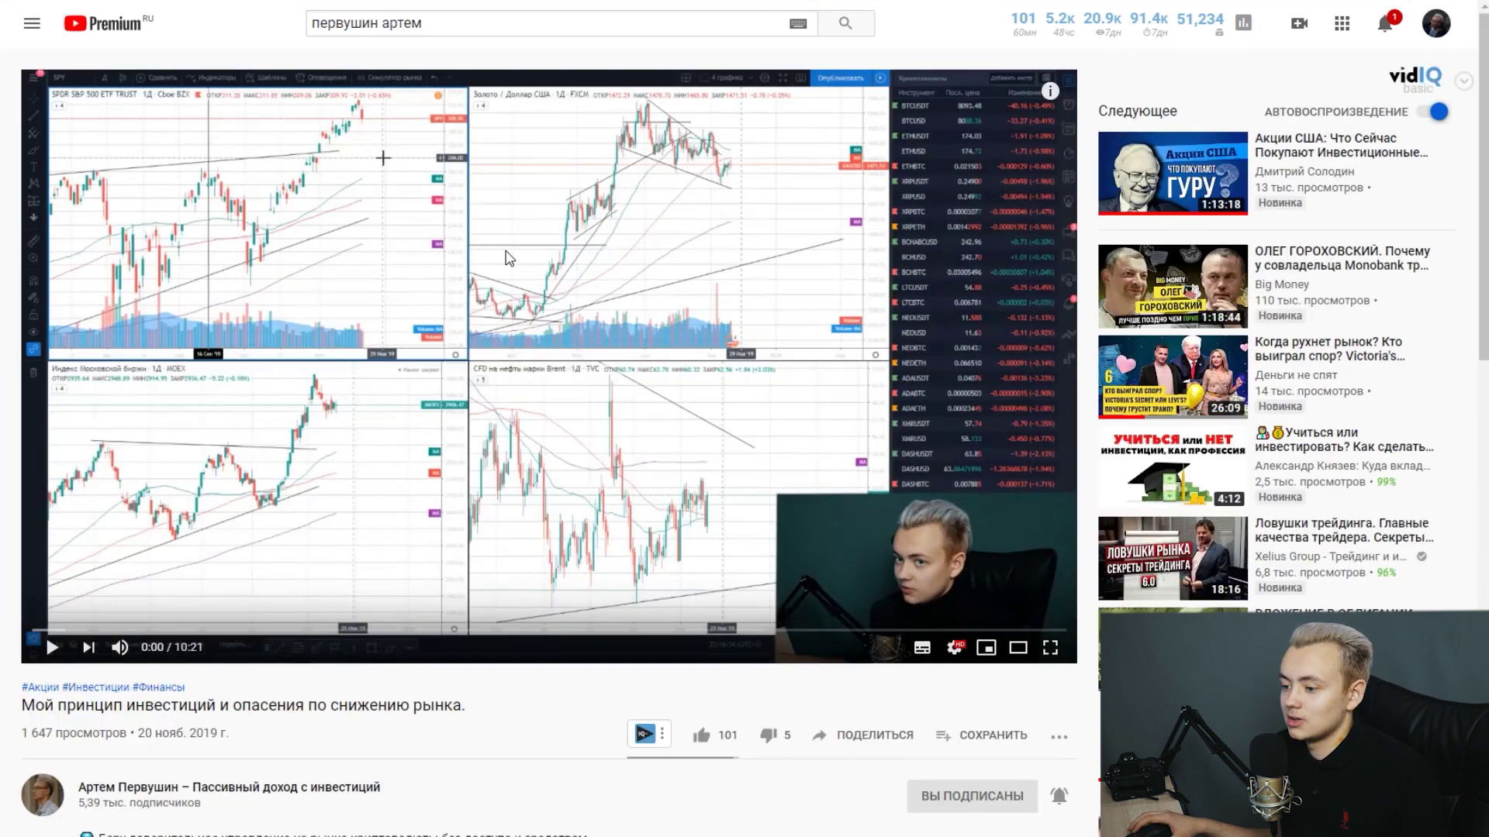
Step: Sort the comments under the video by newest first (Сначала новые)
scroll(510, 259, down, 3)
scroll(388, 194, up, 3)
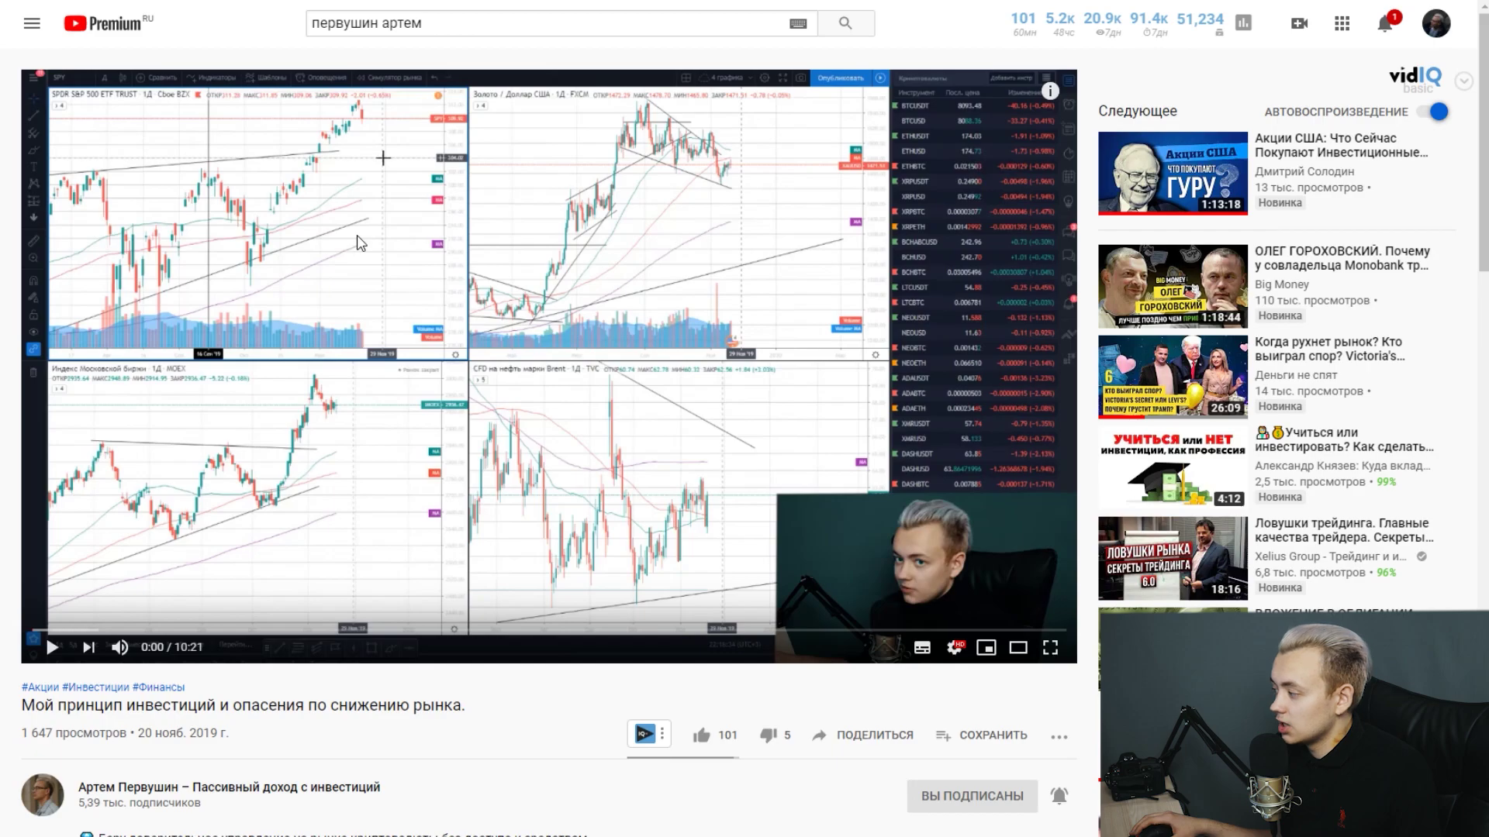
scroll(430, 262, down, 6)
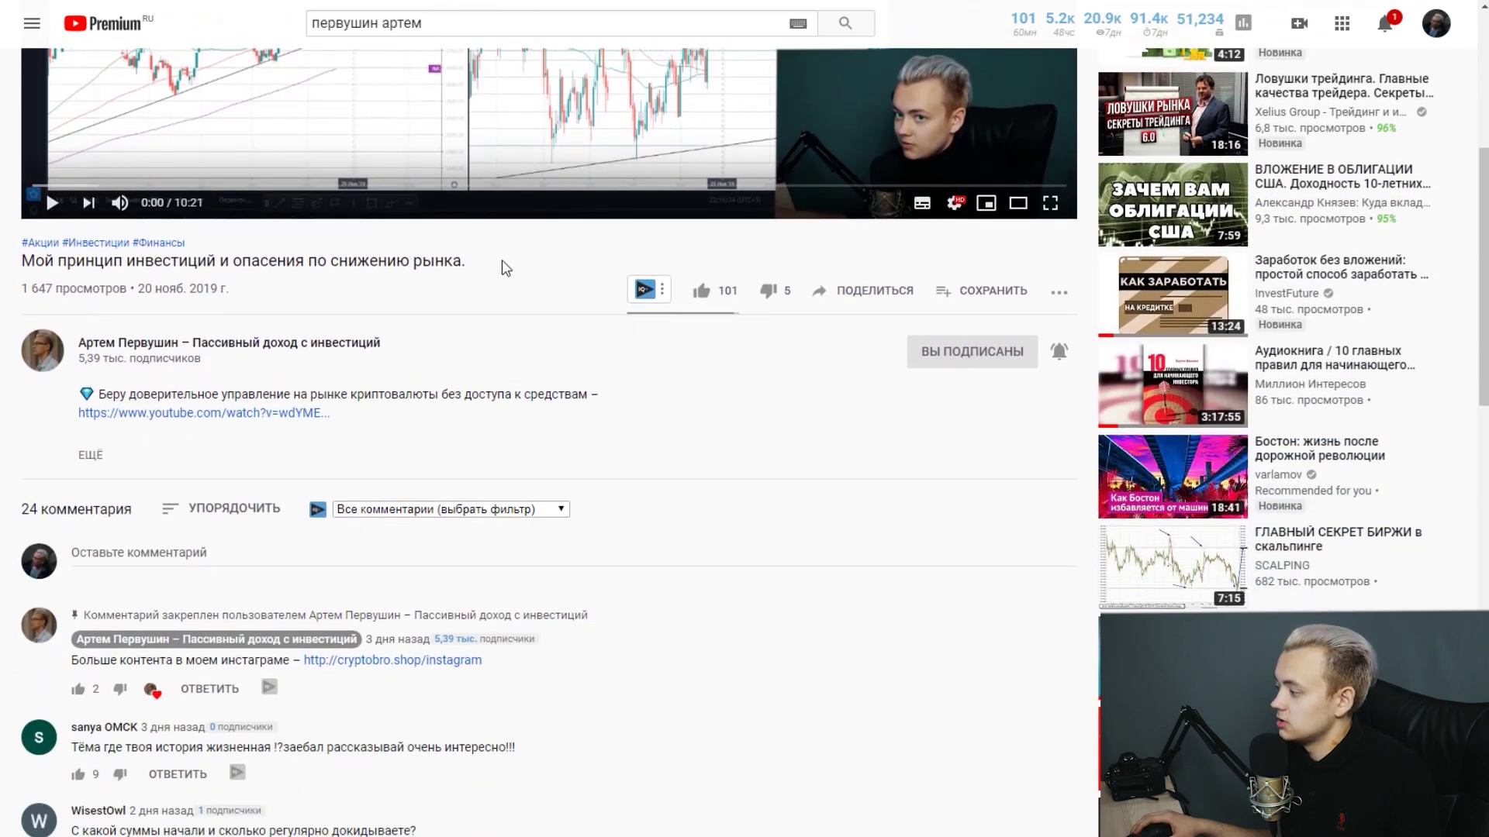
scroll(476, 336, down, 3)
scroll(278, 295, down, 1)
scroll(256, 272, up, 1)
click(232, 243)
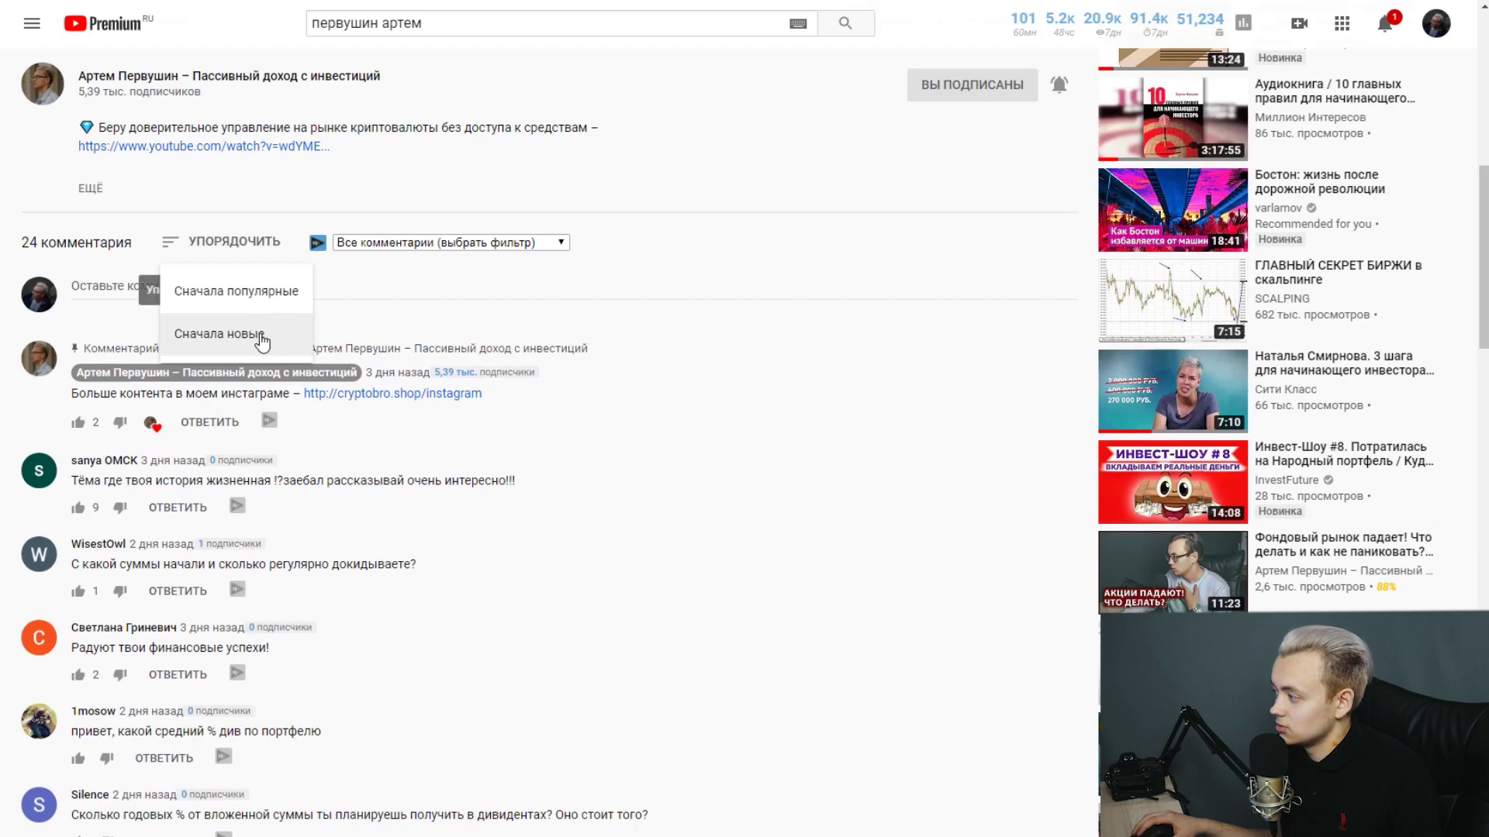
click(267, 335)
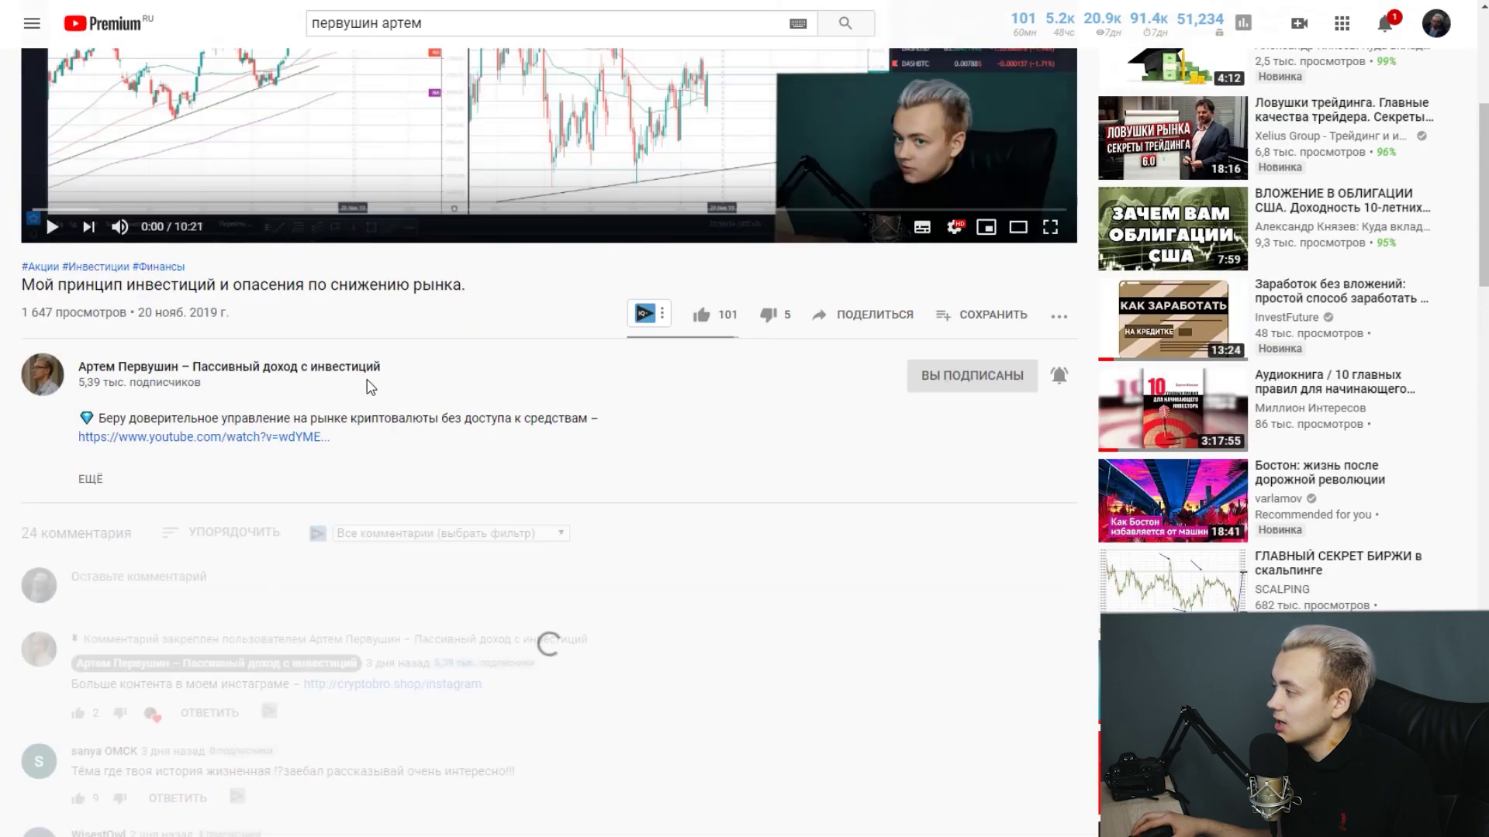